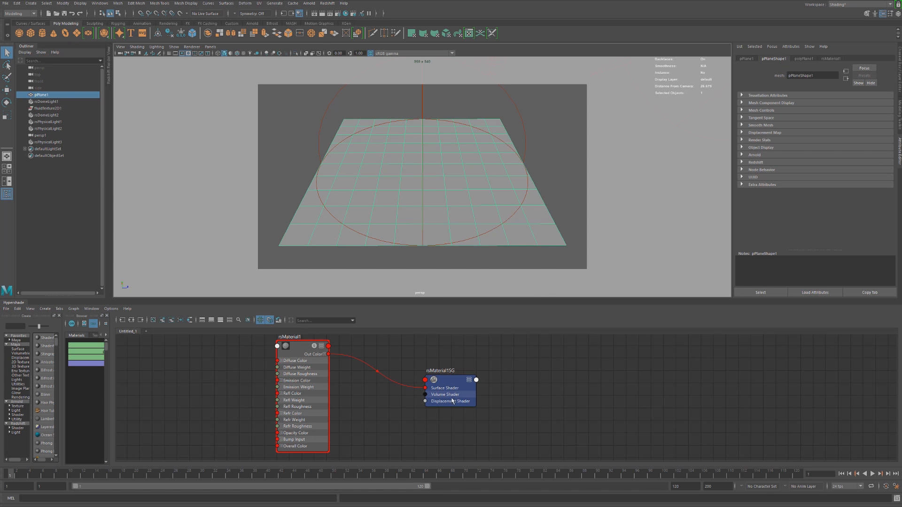
Arrange the rsMaterial1 and shading group nodes and examine the file attributes of the terrain_16bit.tif and EAR.exr textures
alt+middle_drag(238, 358, 261, 368)
drag(318, 361, 334, 367)
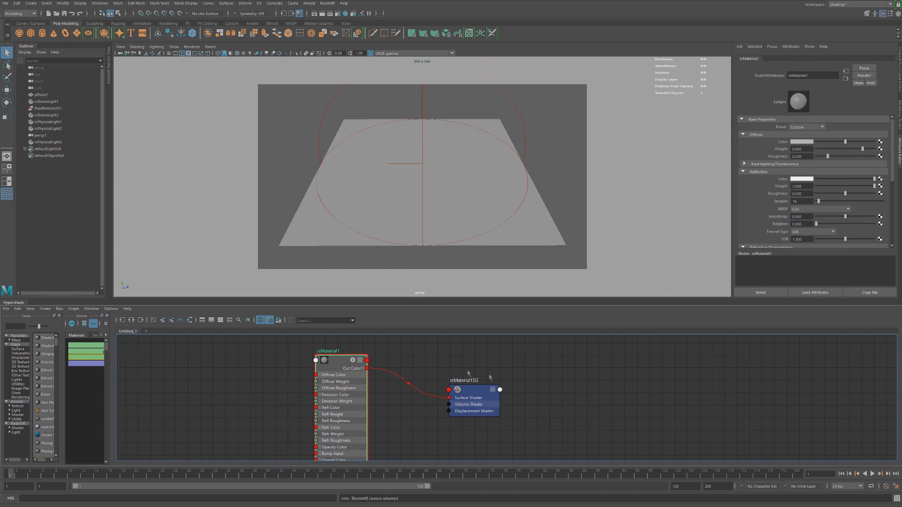
drag(473, 399, 448, 371)
alt+middle_drag(435, 427, 472, 378)
mouse_move(440, 418)
alt+middle_down()
mouse_move(479, 378)
mouse_move(491, 342)
alt+middle_up()
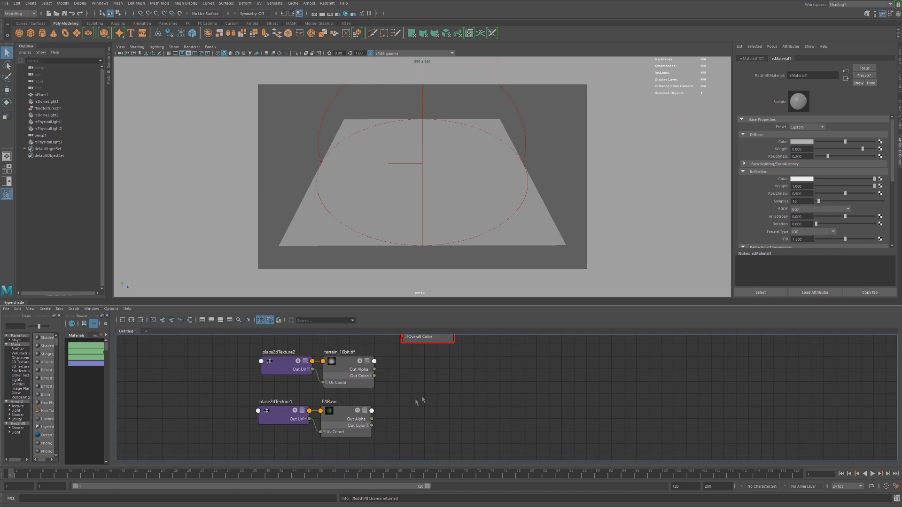
click(350, 369)
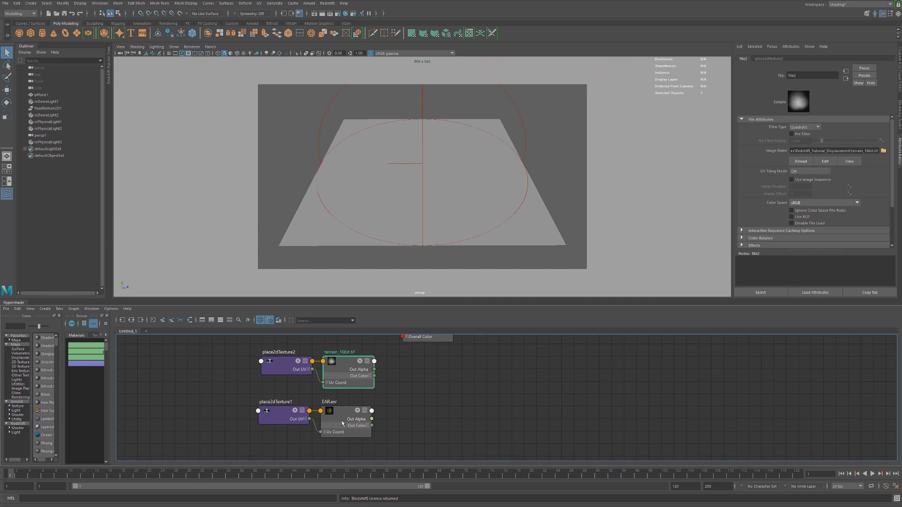
click(362, 419)
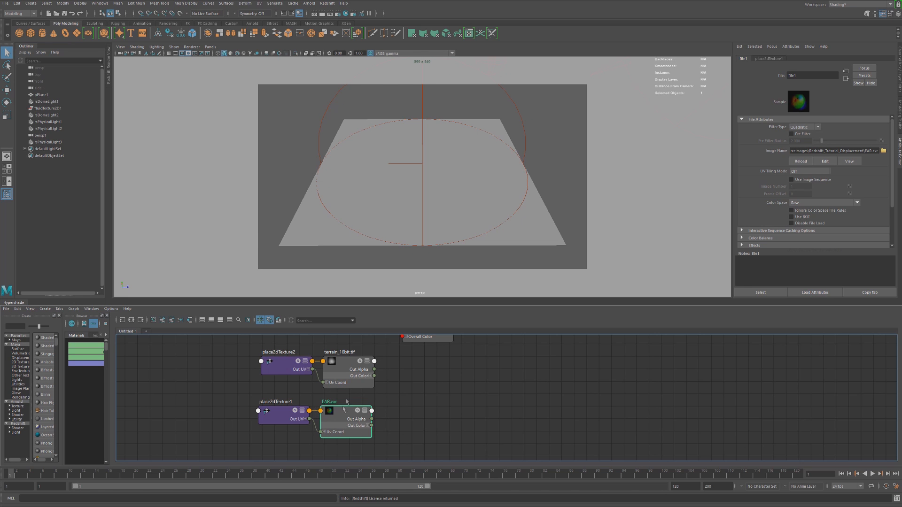
Create a RedshiftDisplacement node beside the terrain_16bit.tif texture and connect the texture's Out Color to its Tex Map
middle_drag(502, 383, 372, 408)
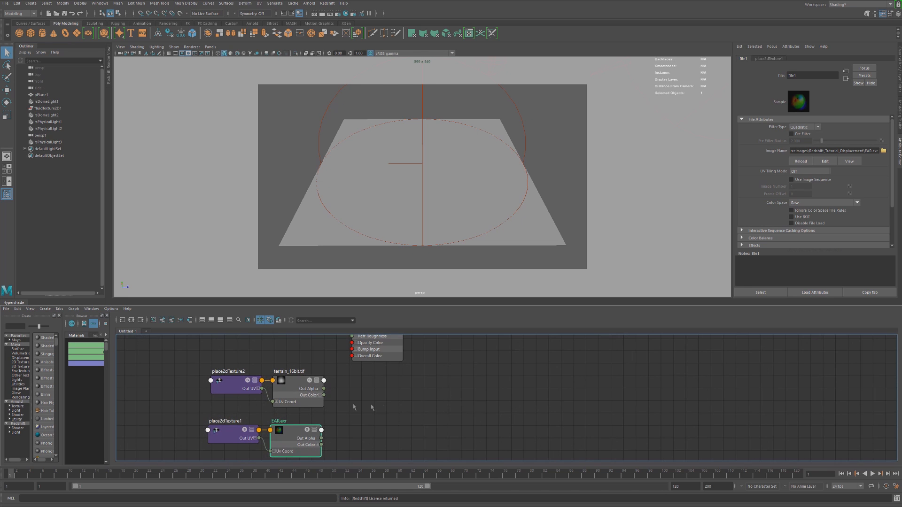
middle_drag(502, 388, 364, 405)
click(363, 405)
key(Tab)
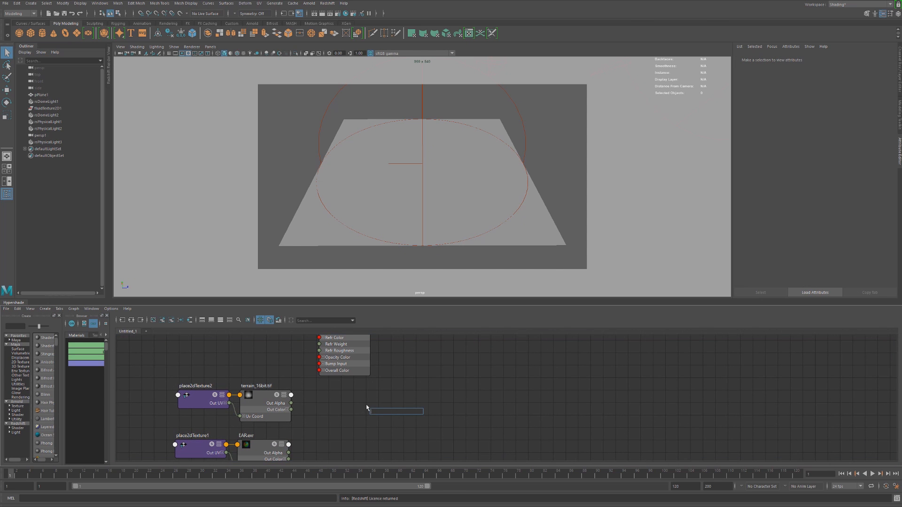
text(displa)
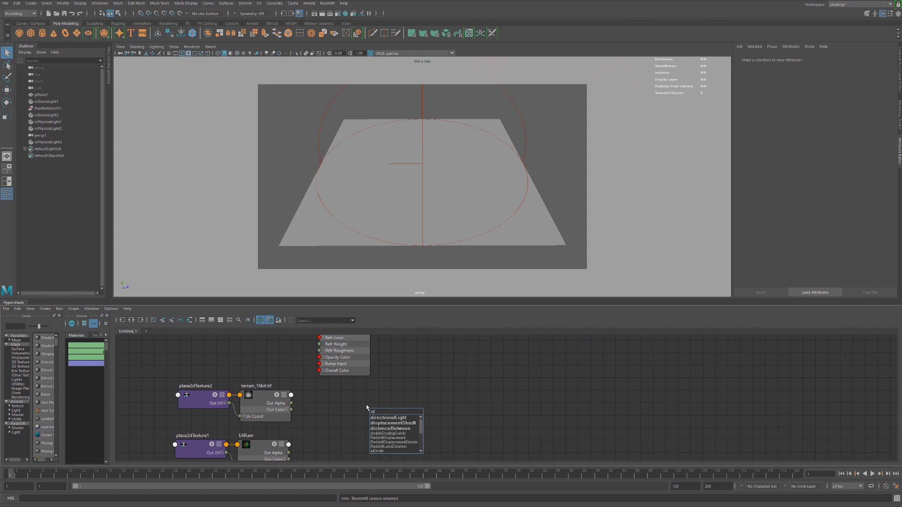
key(Down)
key(Down)
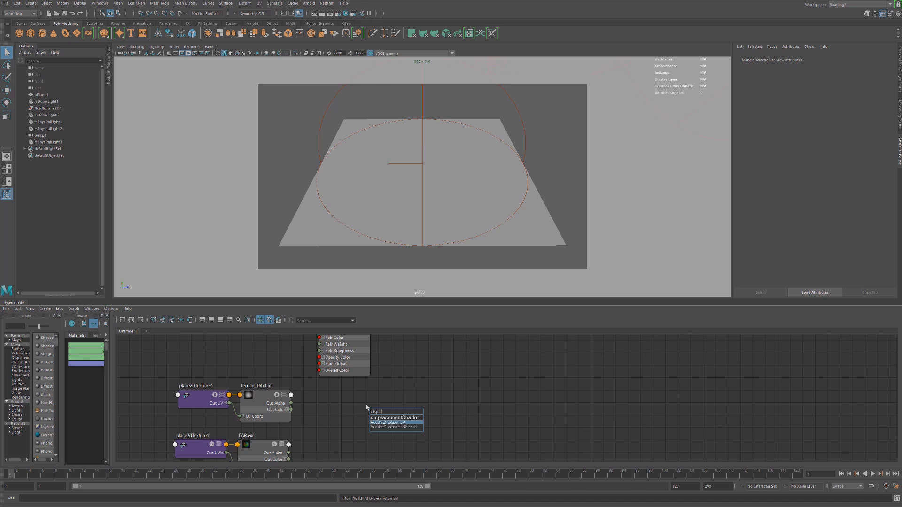
key(Return)
drag(395, 438, 348, 409)
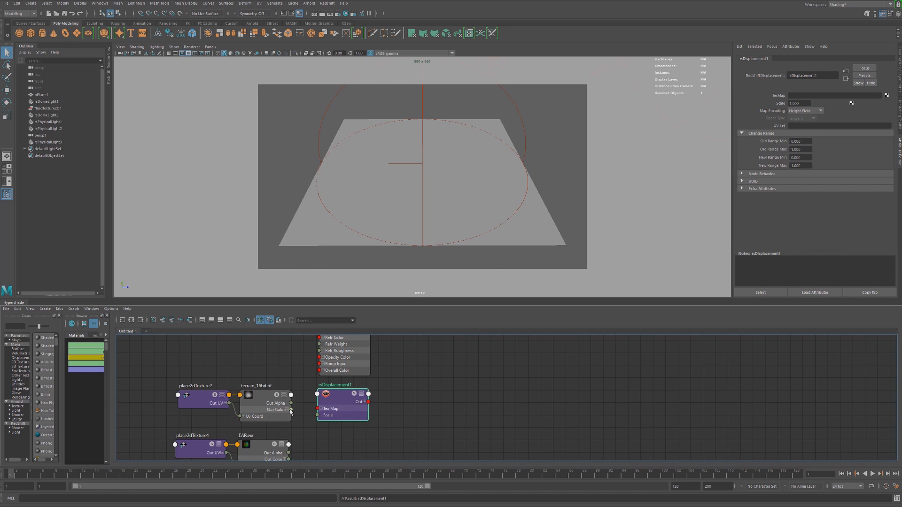
drag(291, 410, 318, 409)
Place rsMaterial1SG beside the displacement node and connect the displacement's Out to the shading group's Displacement Shader input
scroll(413, 404, down, 5)
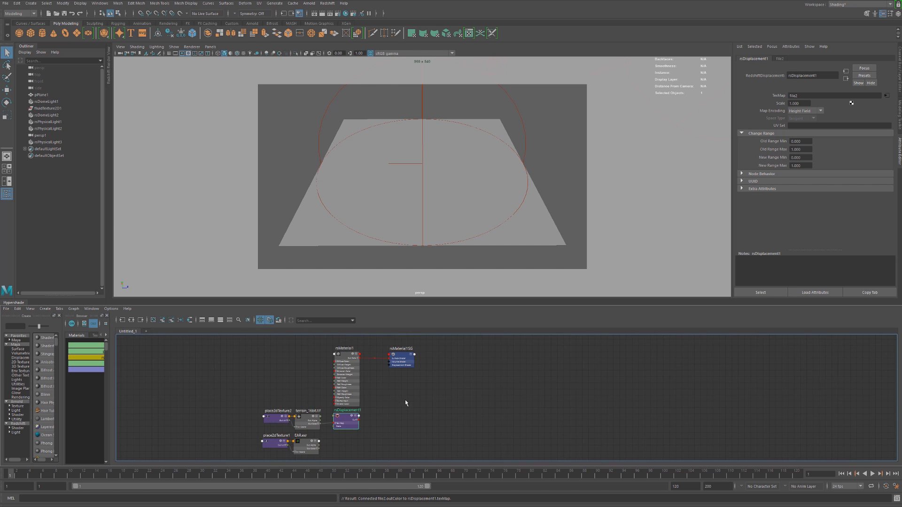
alt+middle_drag(408, 385, 383, 393)
drag(323, 430, 332, 434)
drag(383, 364, 395, 418)
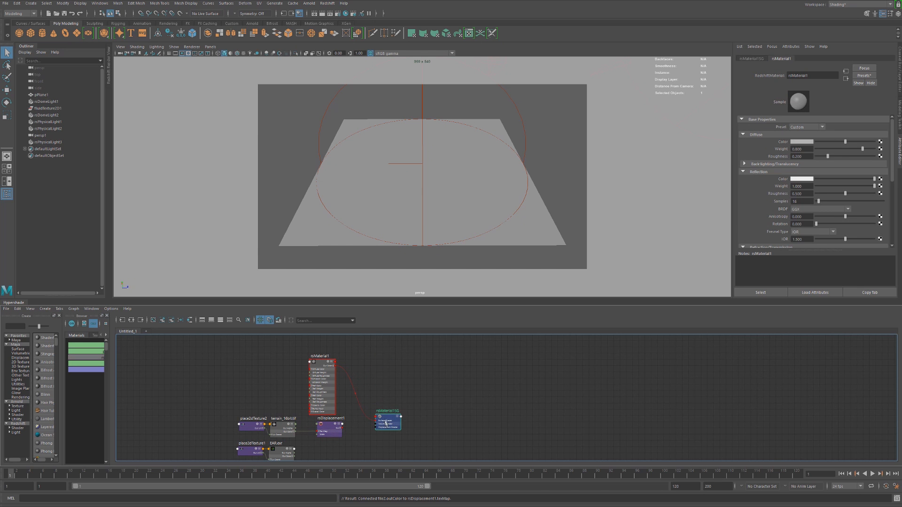
scroll(358, 425, up, 3)
scroll(358, 425, up, 2)
alt+middle_drag(360, 437, 340, 412)
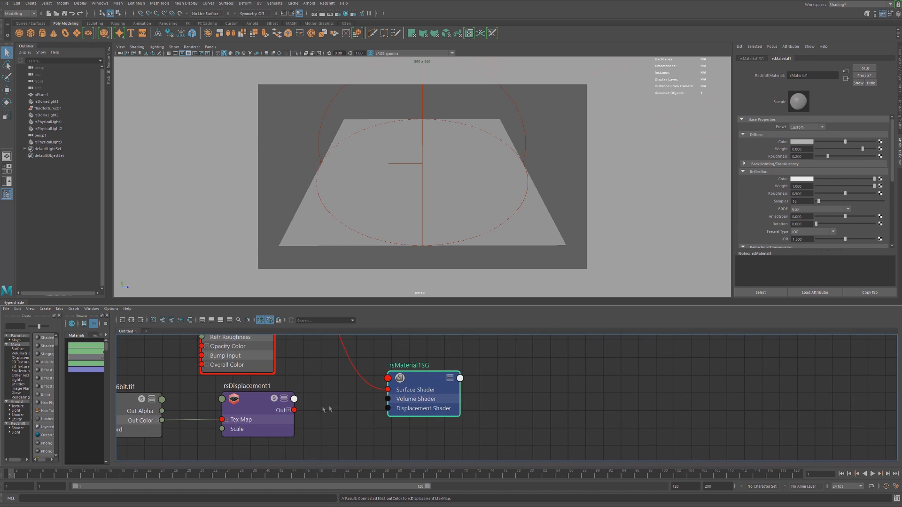
drag(294, 410, 409, 386)
drag(409, 387, 388, 378)
drag(249, 403, 227, 403)
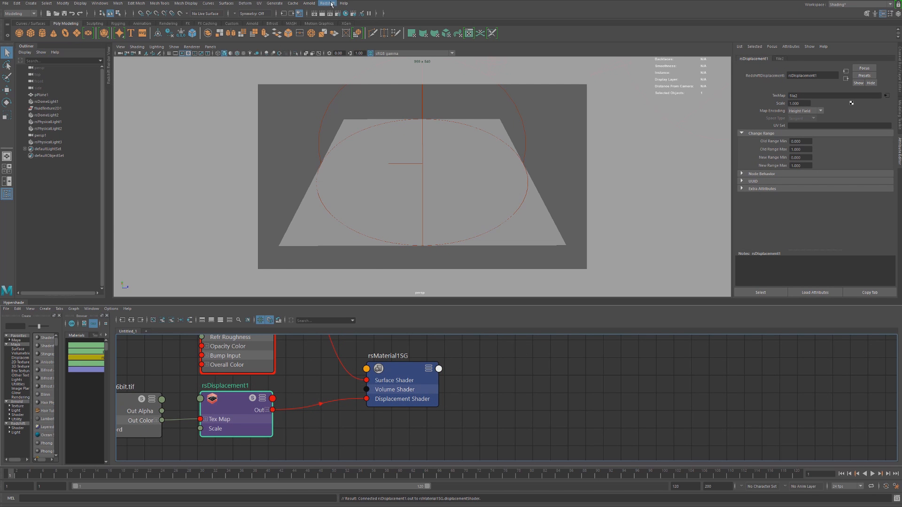
Open the Redshift Render View, start an interactive render of the plane, and widen the render view
click(328, 4)
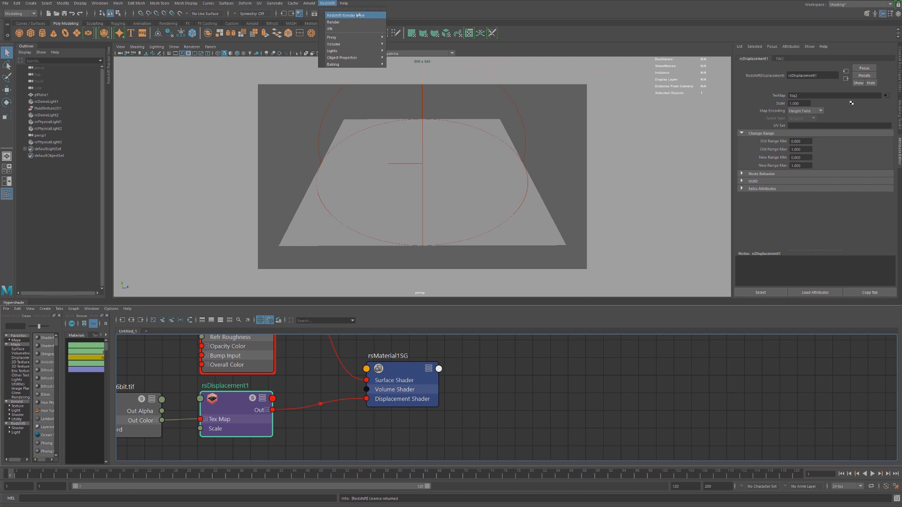
click(342, 16)
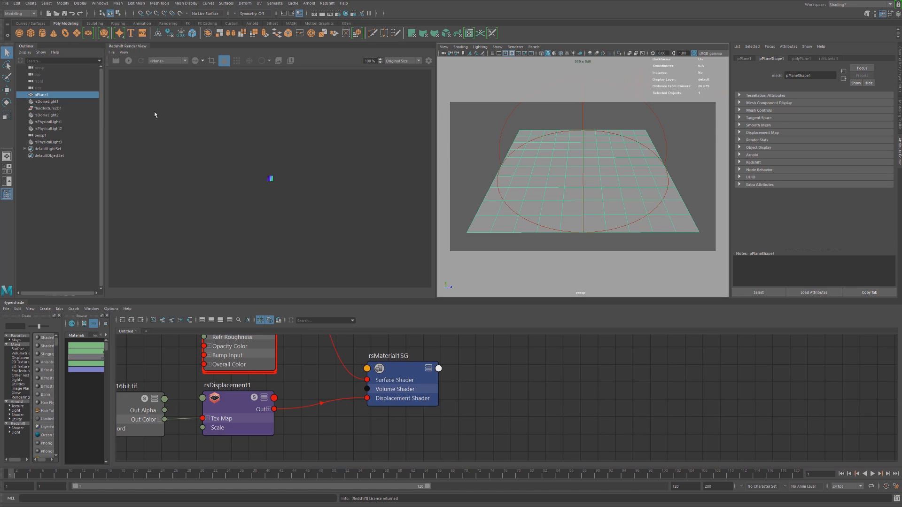
click(128, 62)
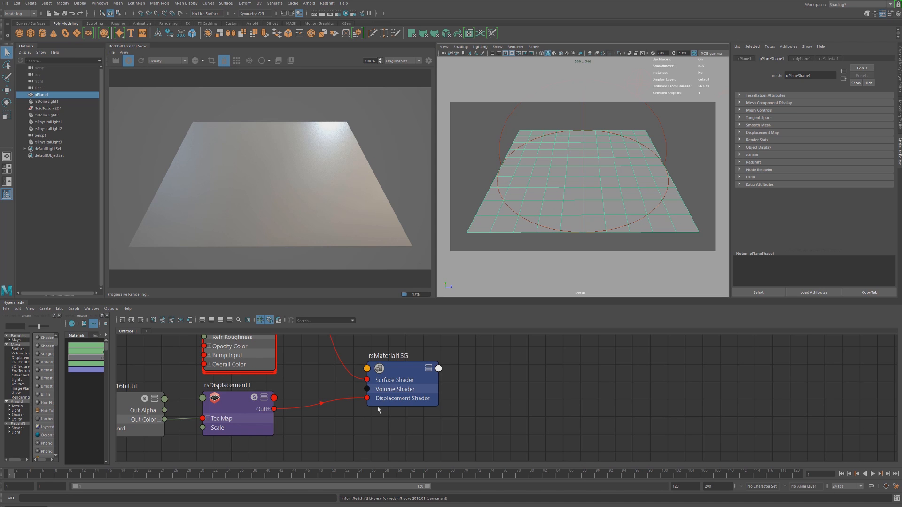
drag(437, 199, 547, 201)
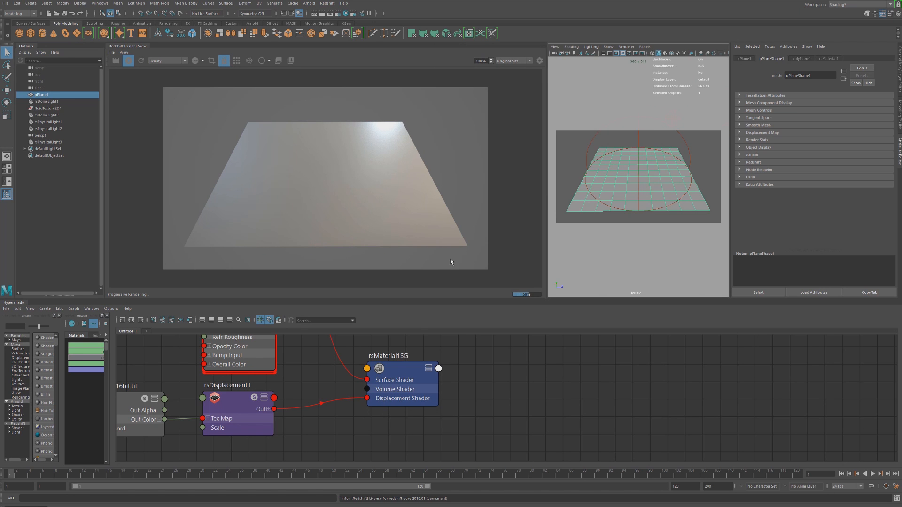
scroll(317, 196, up, 1)
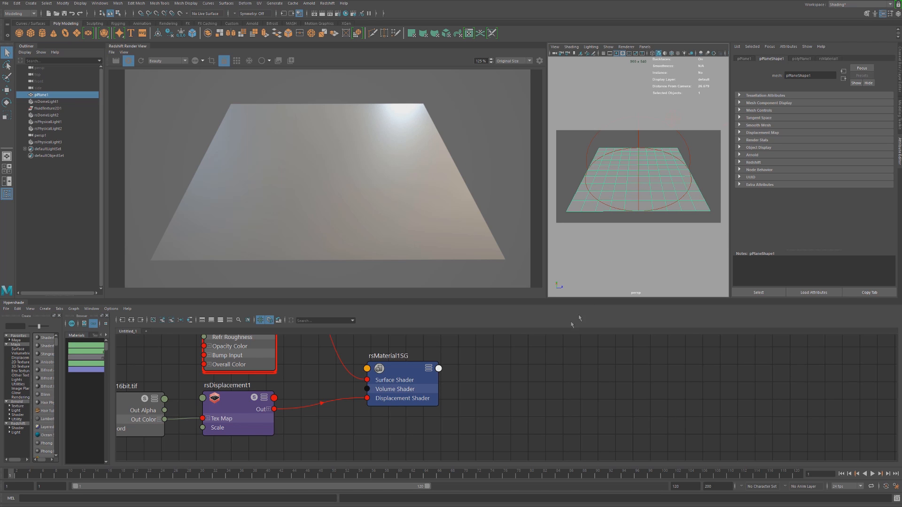
Enable Tessellation and Displacement in the Redshift attributes of the plane's shape
click(740, 162)
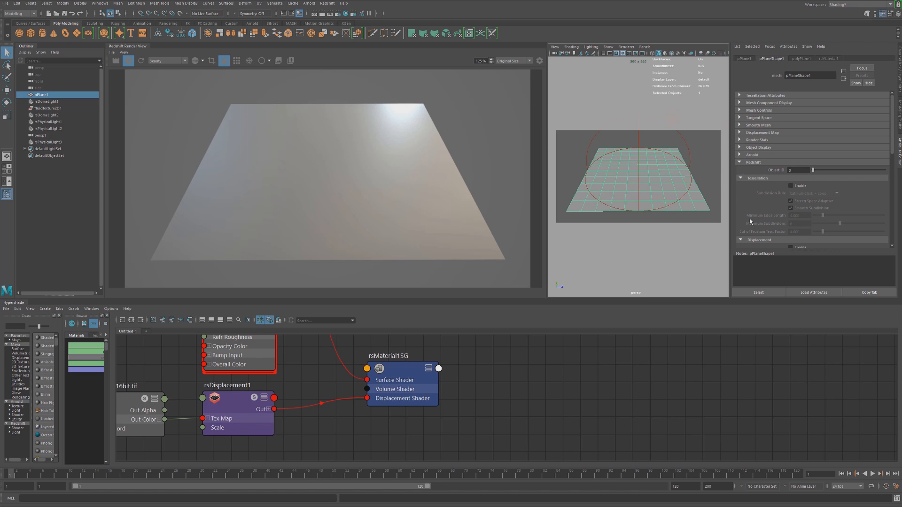
scroll(757, 214, down, 3)
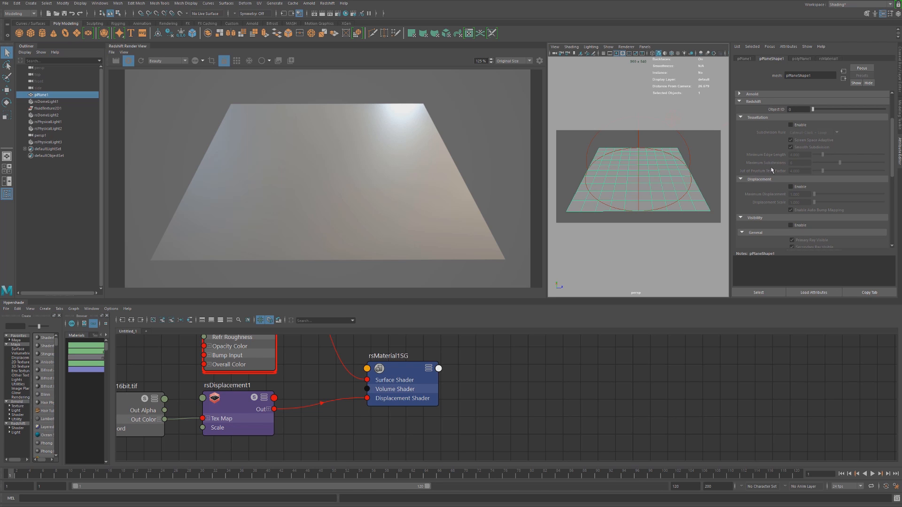
click(798, 126)
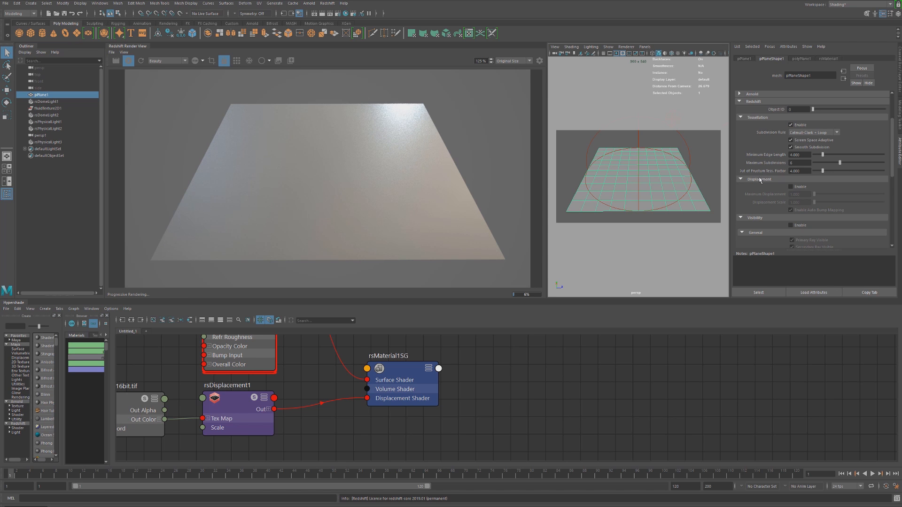
click(798, 188)
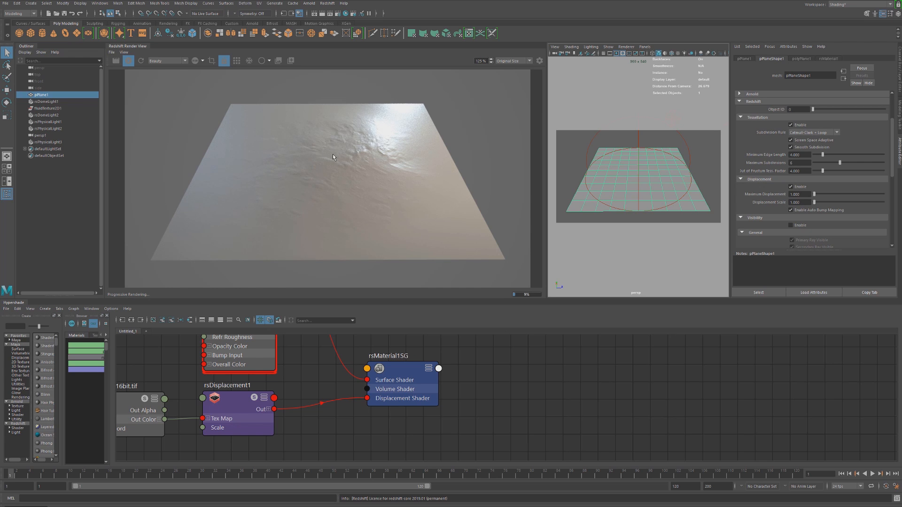
scroll(336, 157, up, 2)
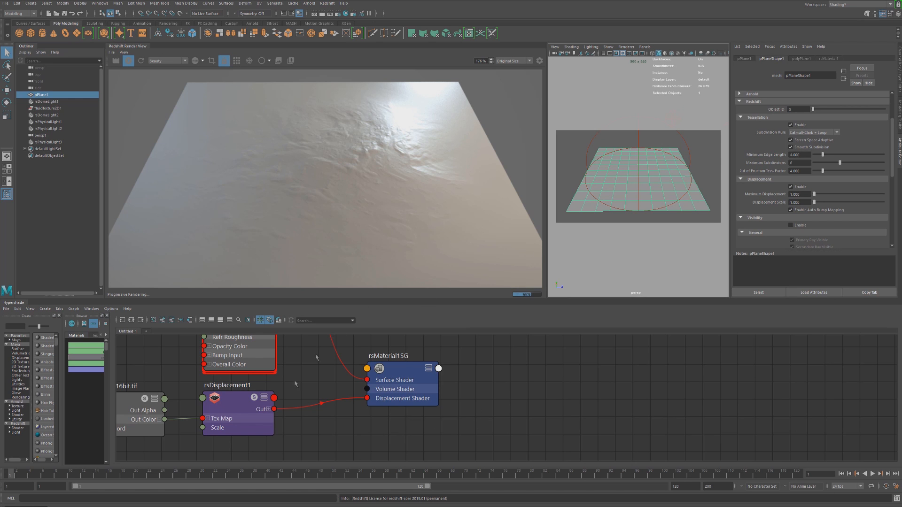
Set the Scale of the rsDisplacement1 node to 10
click(241, 412)
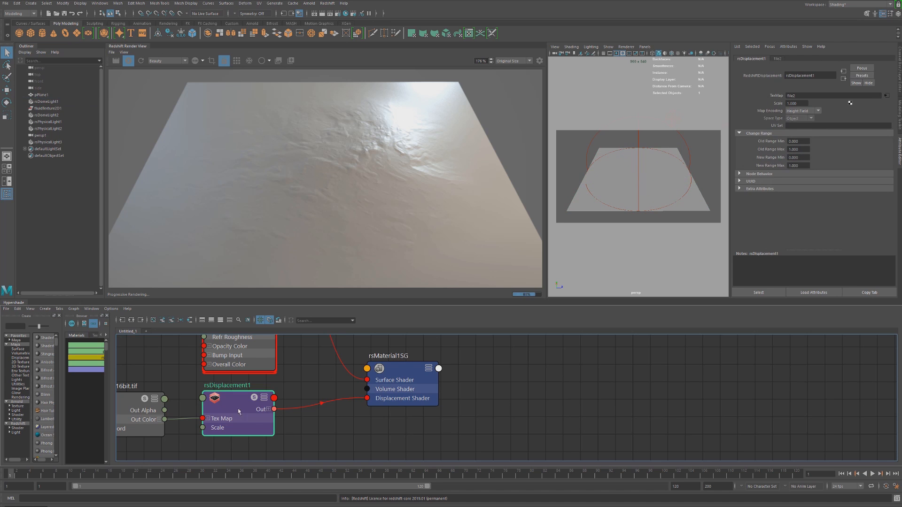
click(691, 198)
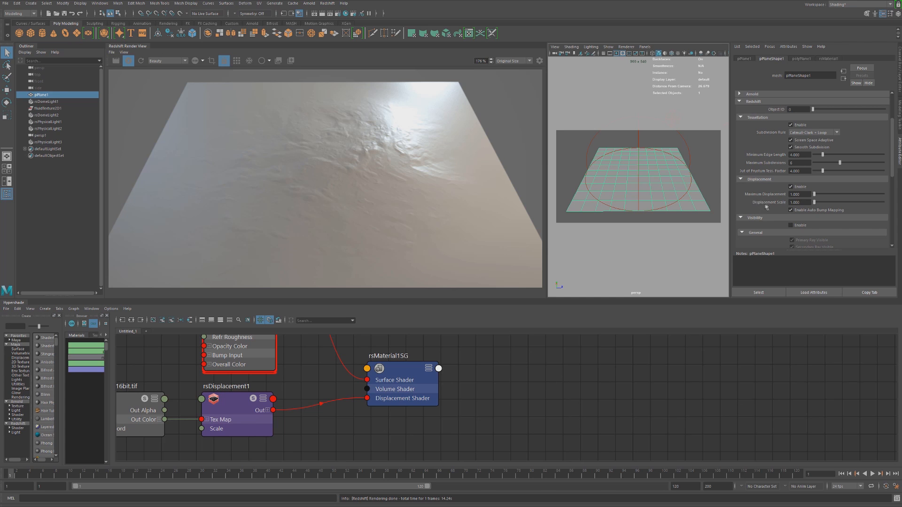
click(239, 429)
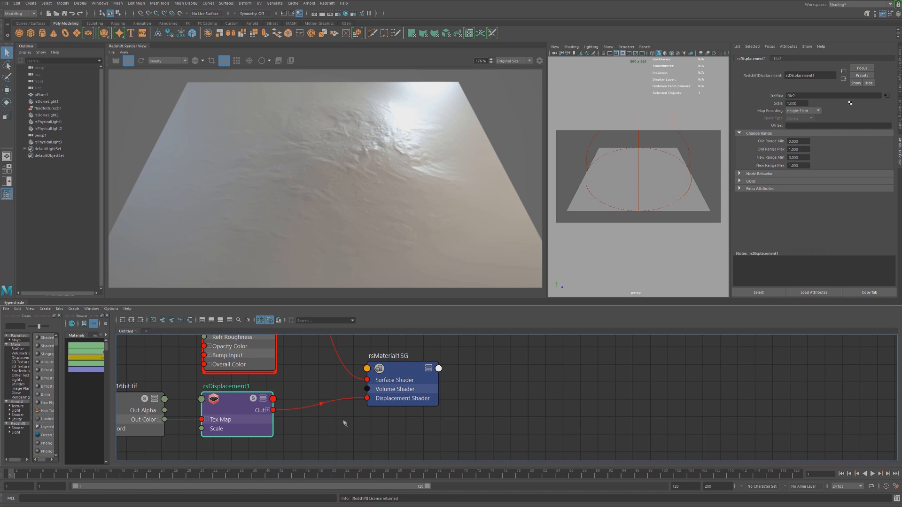
click(804, 102)
text(10)
key(Return)
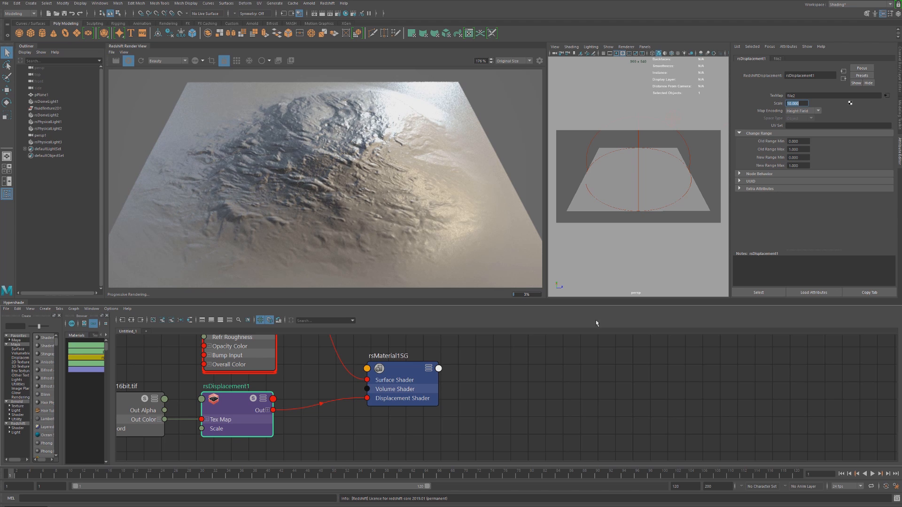
scroll(356, 164, down, 3)
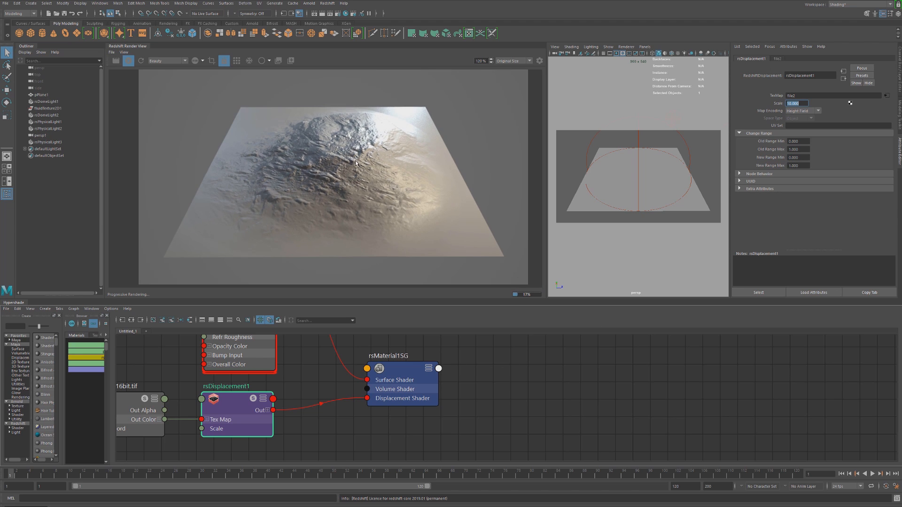
scroll(356, 181, up, 1)
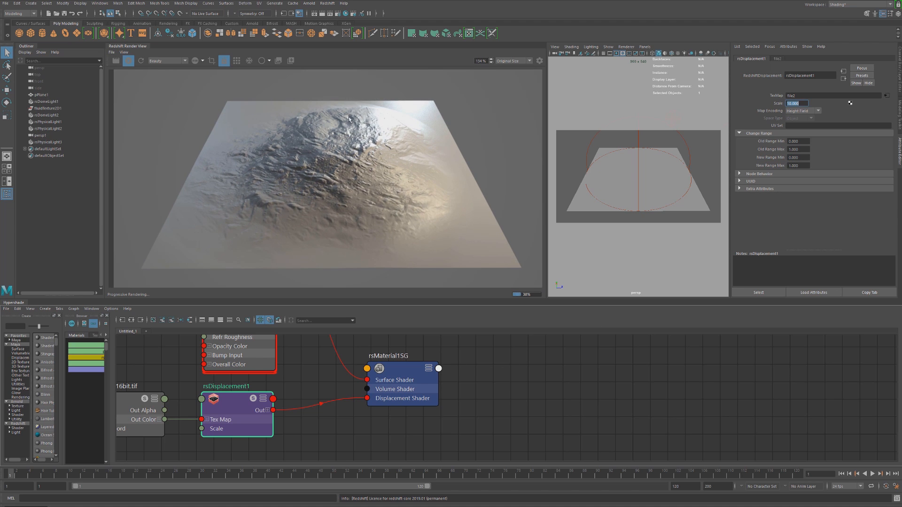
Set the plane's Redshift Maximum Displacement to 10
click(698, 204)
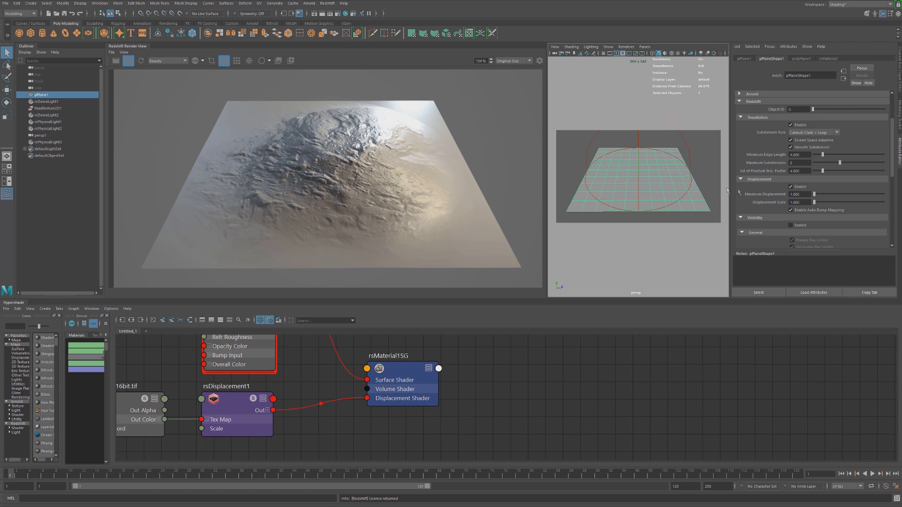
click(798, 194)
text(10)
key(Return)
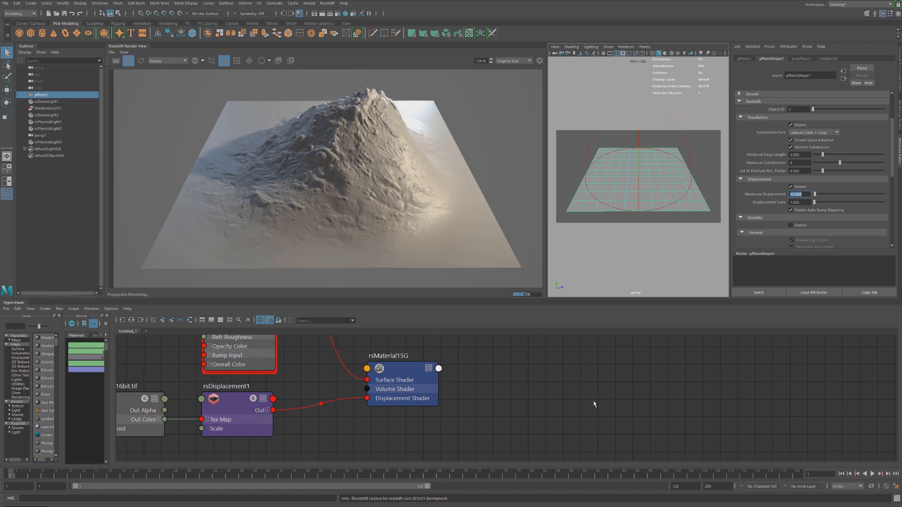
Review the rsDisplacement1 node's attributes and the texture nodes around it in the graph
click(242, 406)
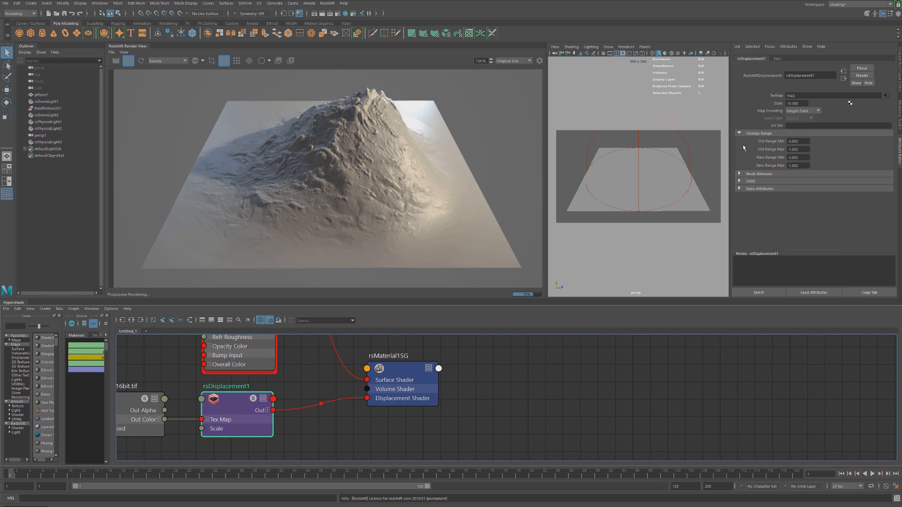
alt+middle_drag(360, 428, 483, 397)
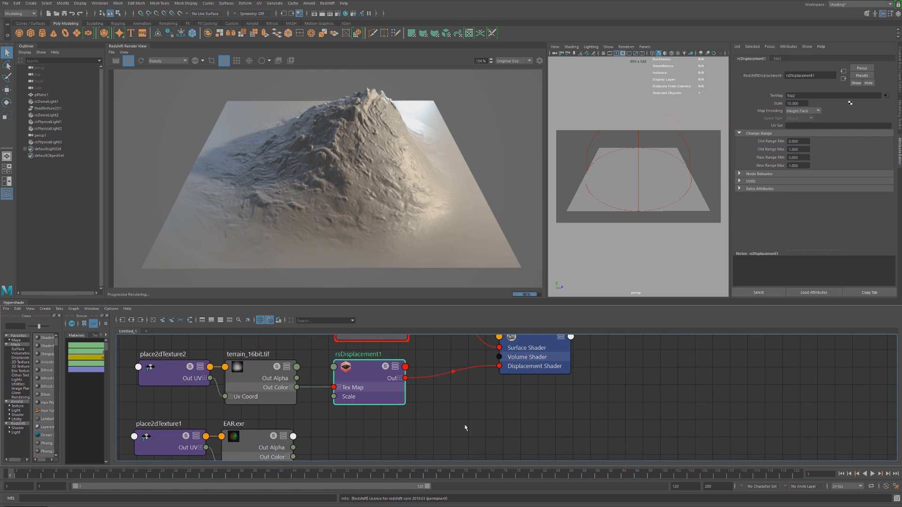
alt+middle_drag(455, 428, 445, 424)
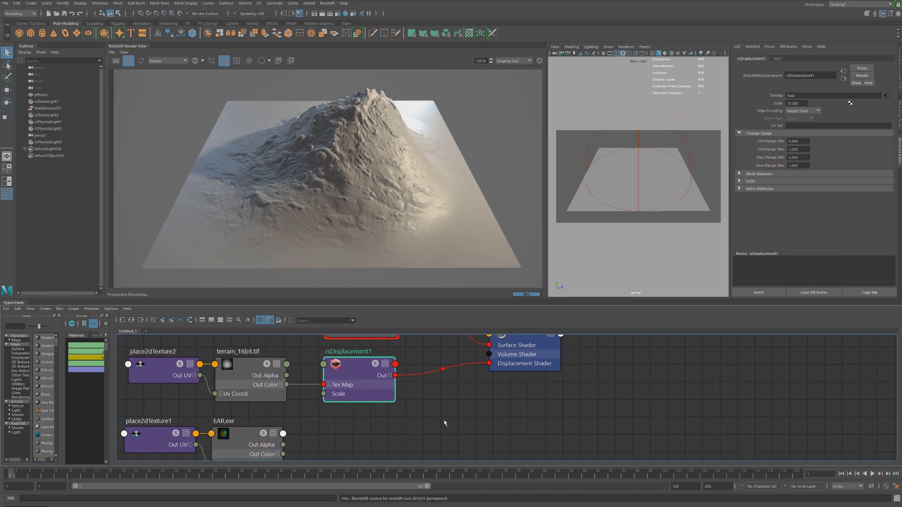
alt+middle_drag(473, 424, 481, 420)
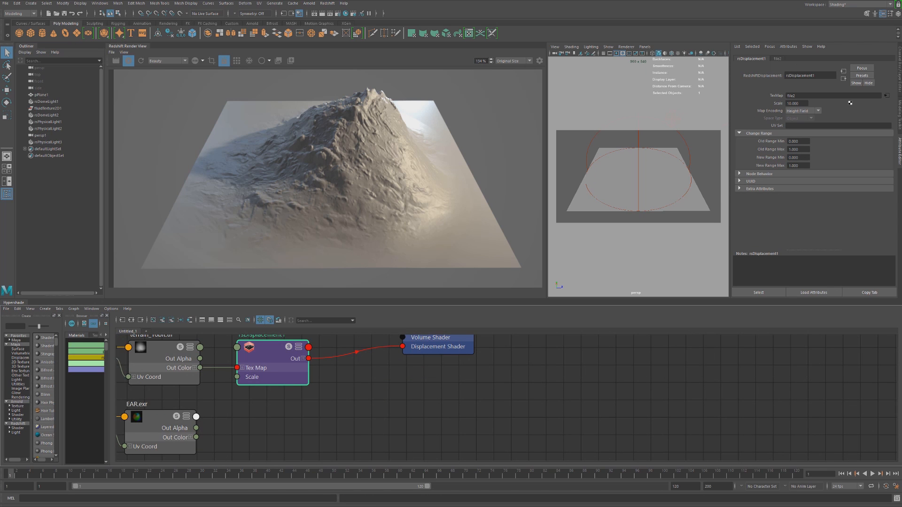
Add a RedshiftDisplacement node beside the EAR.exr texture and connect the texture's Out Color to its Tex Map
click(250, 405)
key(Tab)
text(d)
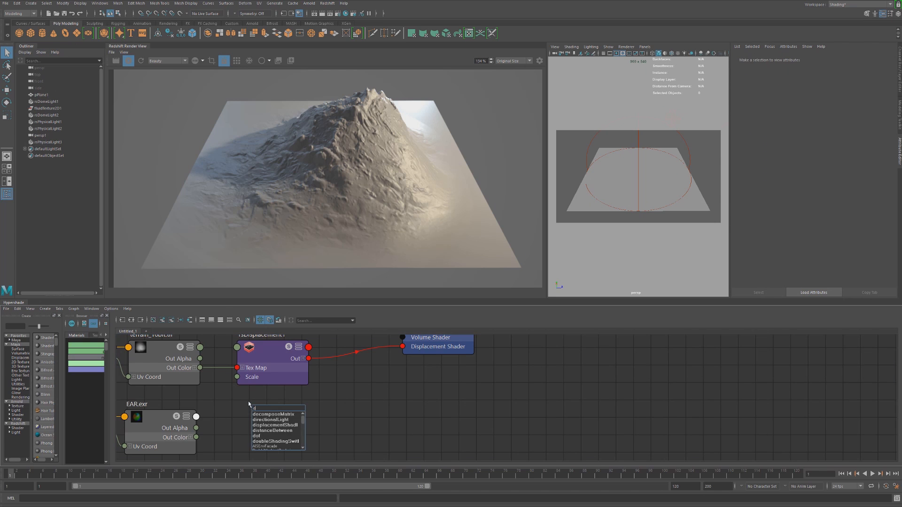
text(ispla)
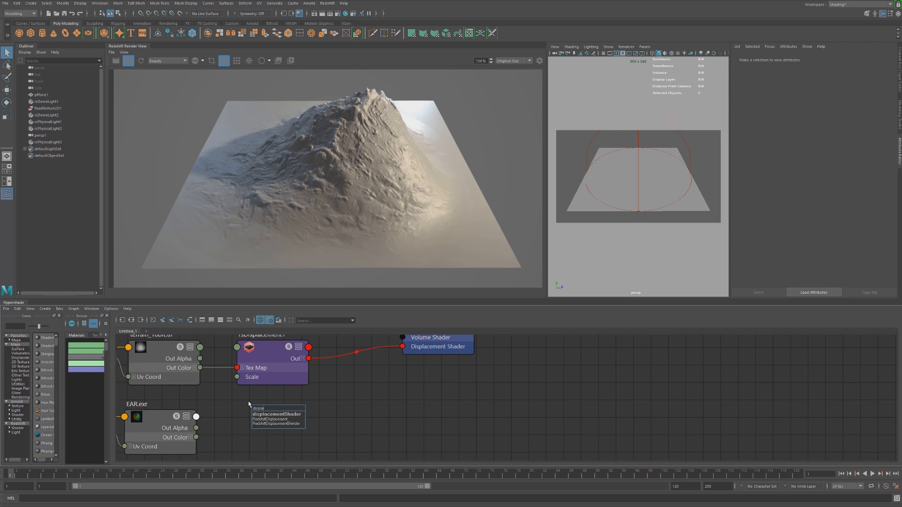
key(Down)
key(Return)
drag(285, 419, 268, 421)
drag(197, 438, 268, 428)
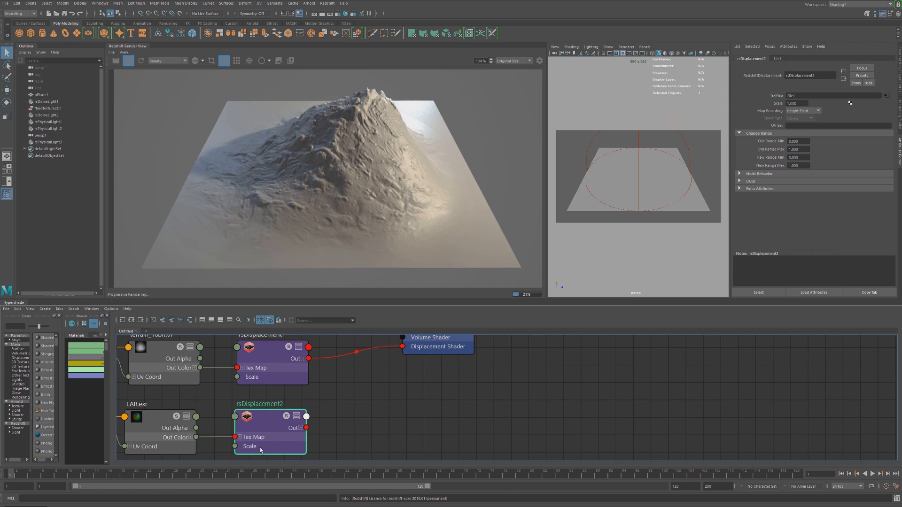
Set the Map Encoding of rsDisplacement2 to Vector and its Space Type to Tangent
click(805, 111)
click(801, 118)
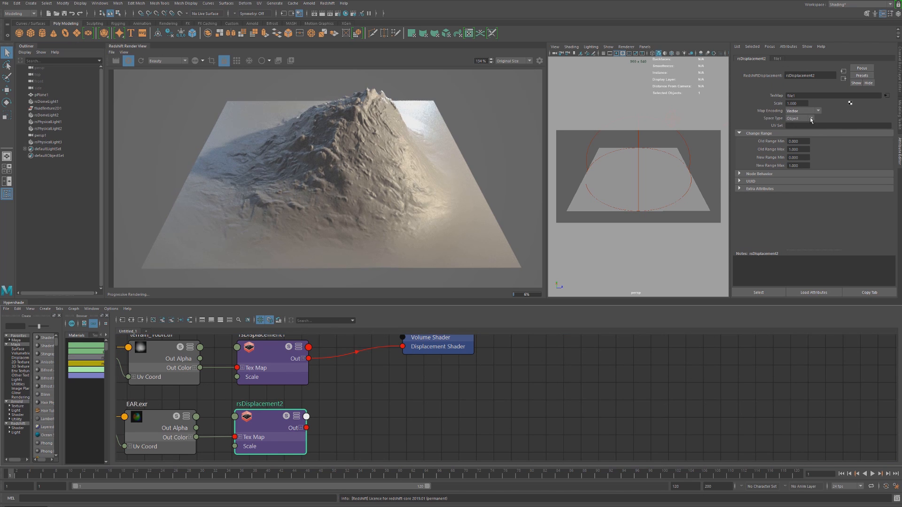
click(810, 119)
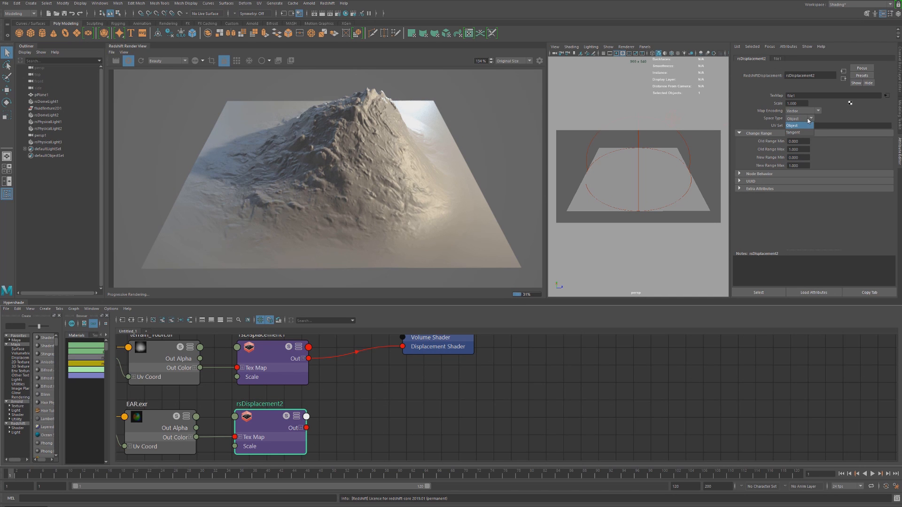
click(800, 132)
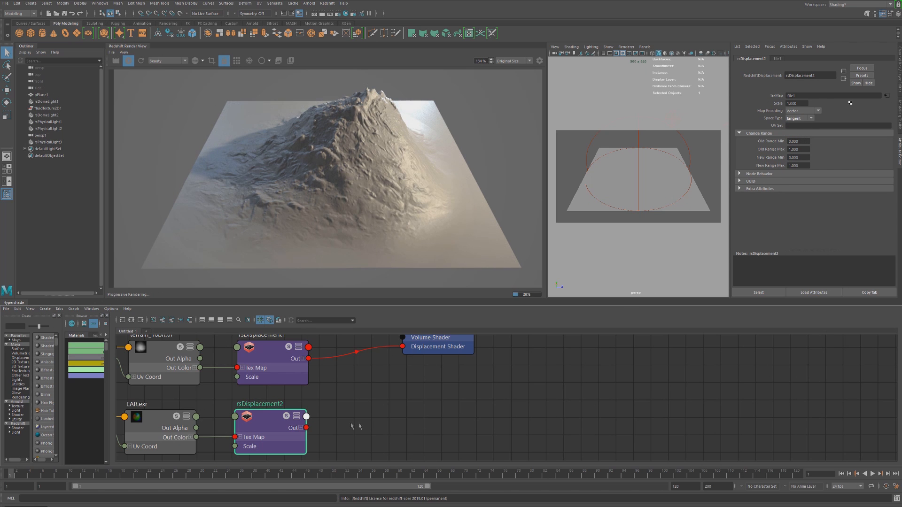
Connect the output of rsDisplacement2 to the shading group's Displacement Shader and set its Scale to 10
drag(308, 429, 403, 347)
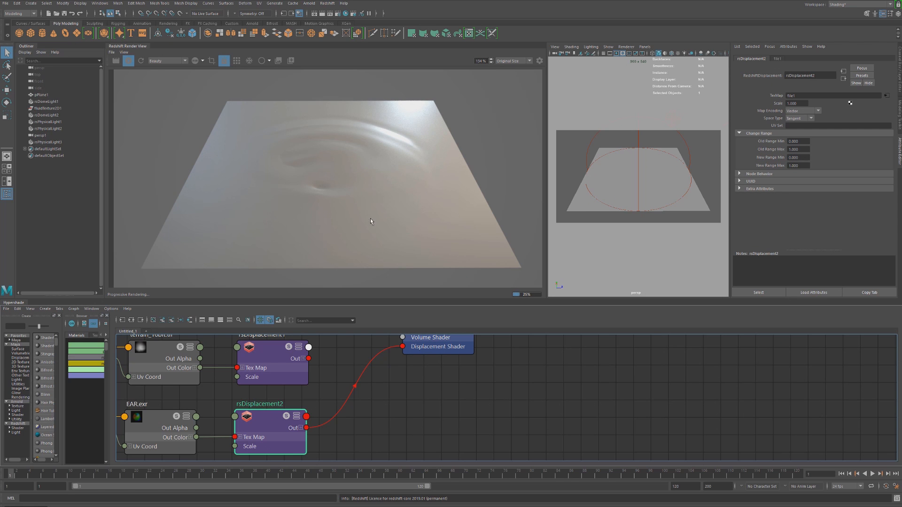
click(797, 104)
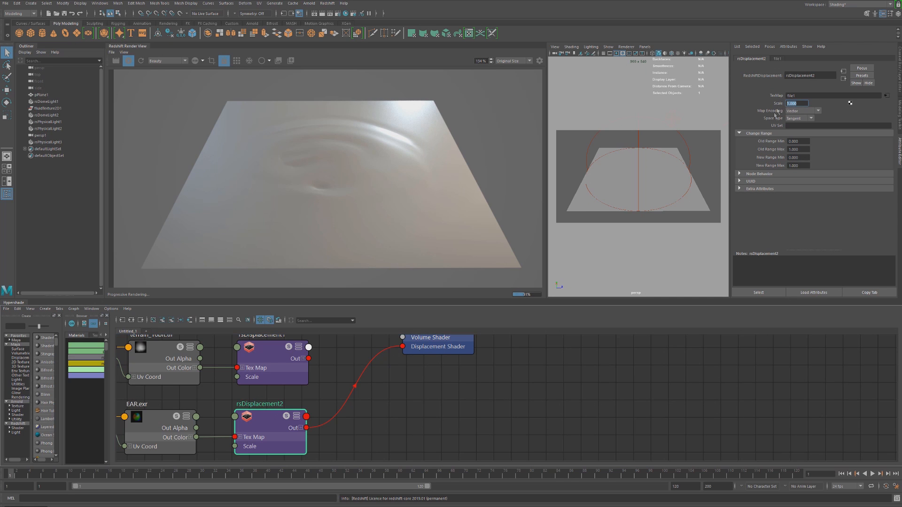
text(10)
key(Return)
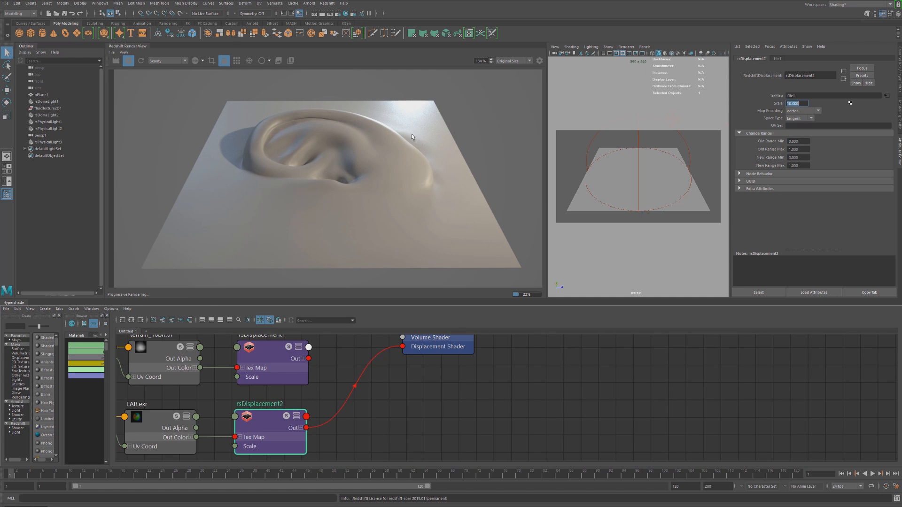
Set the Scale of the rsDisplacement2 node to 25
click(806, 104)
key(ctrl+a)
text(25)
key(Return)
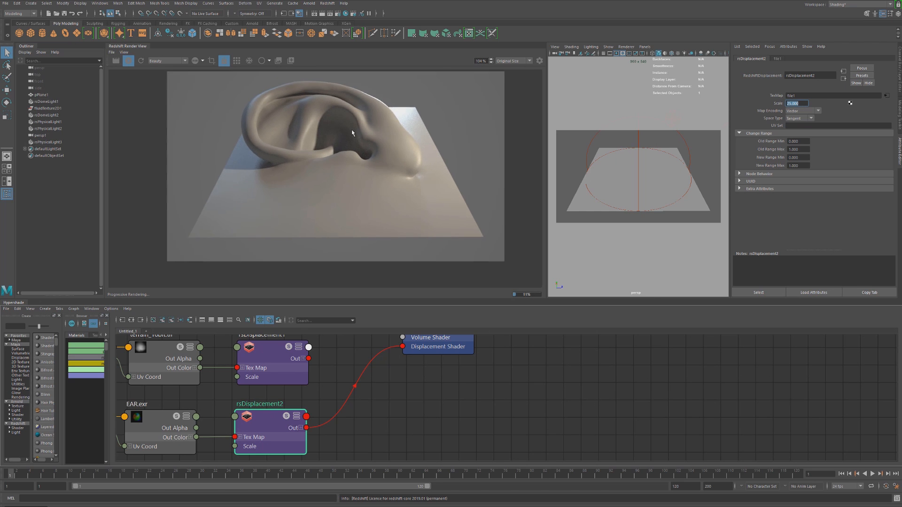
scroll(353, 135, down, 3)
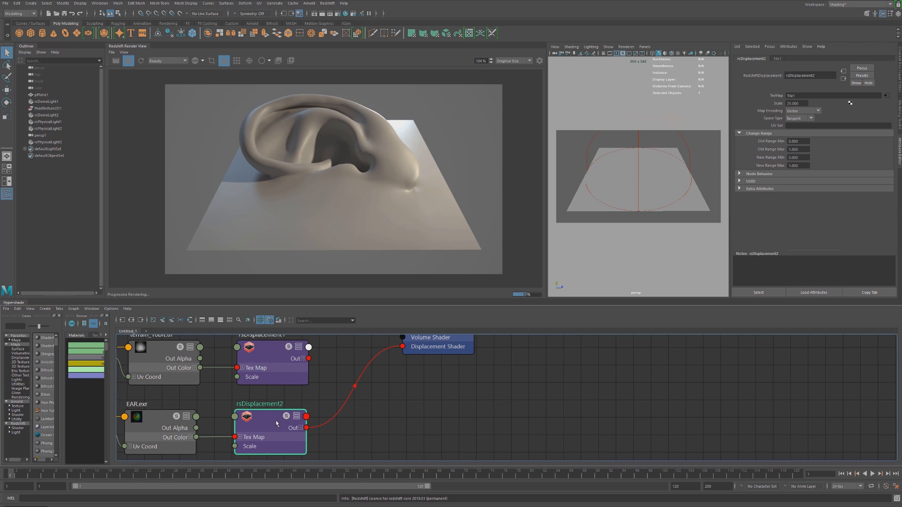
Switch the Displacement Shader connection to rsDisplacement1 and back to rsDisplacement2
click(298, 364)
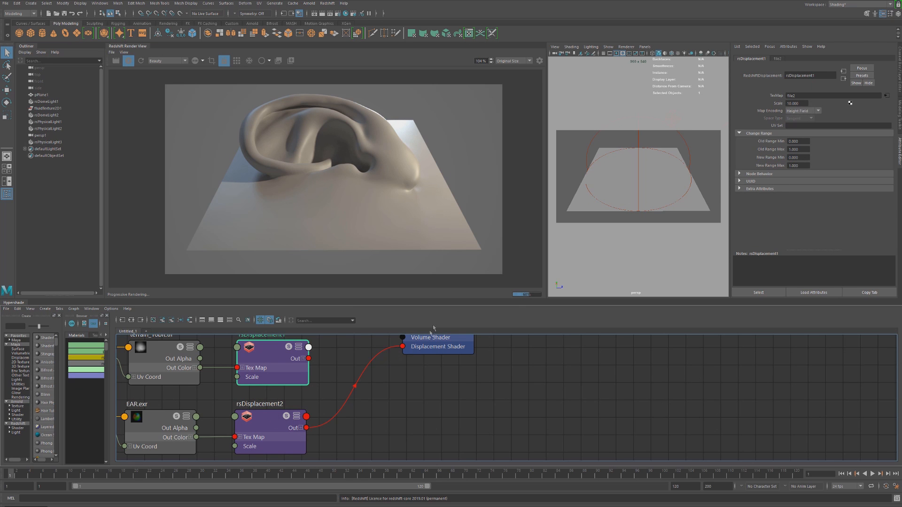
drag(309, 359, 403, 347)
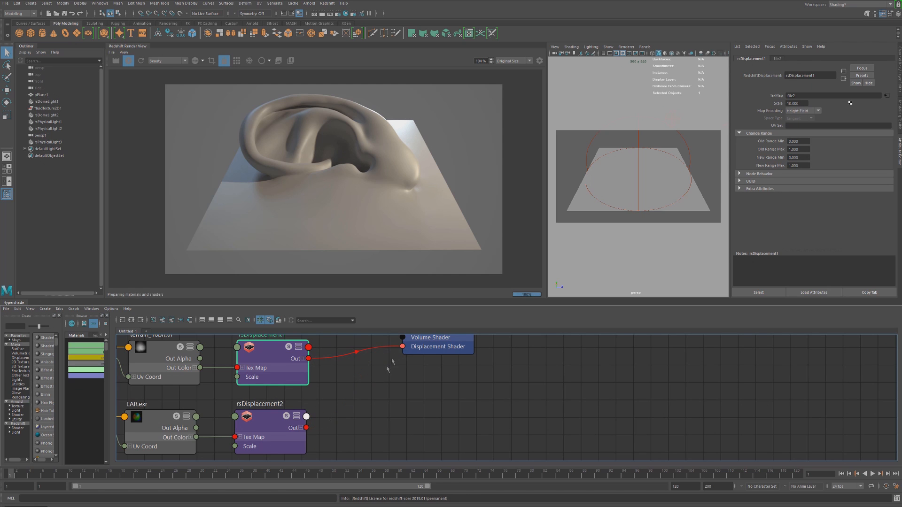
click(306, 430)
drag(306, 428, 402, 347)
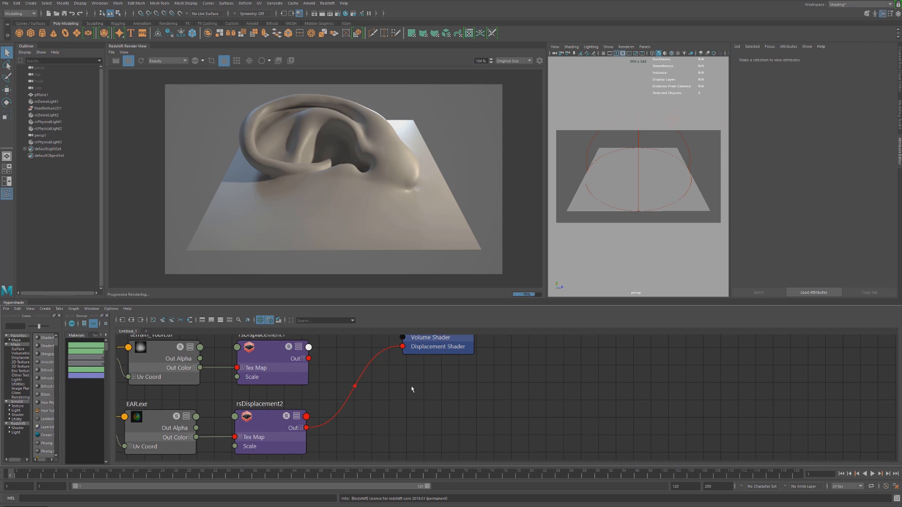
Add a RedshiftDisplacementBlender node and place it between the displacement nodes and the shading group
click(411, 390)
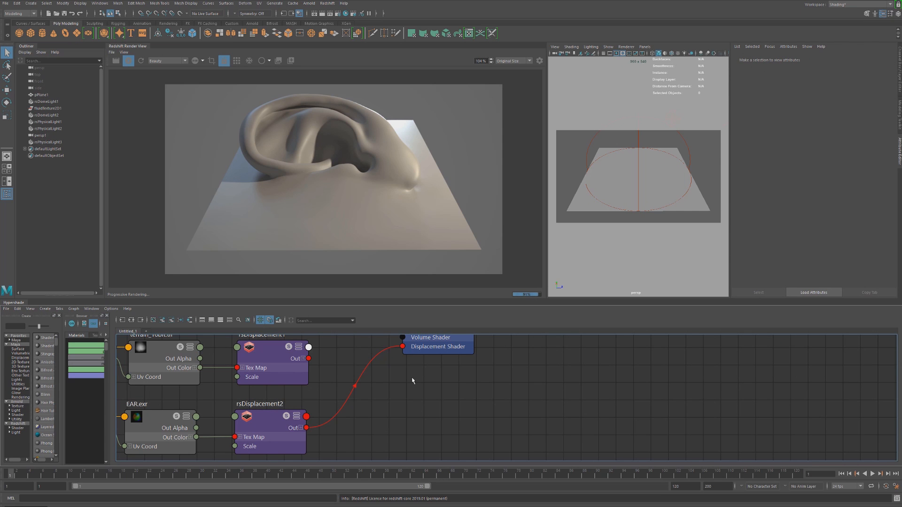
key(Tab)
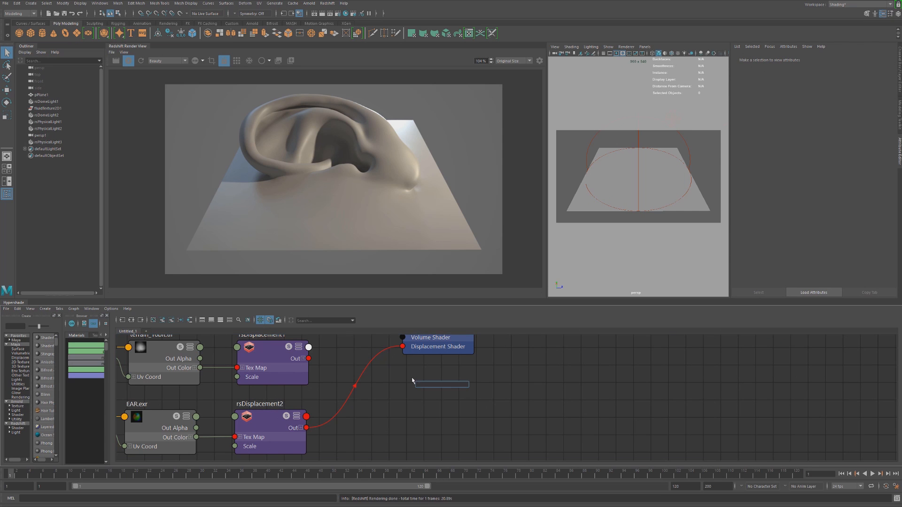
text(disp)
key(Down)
key(Down)
key(Down)
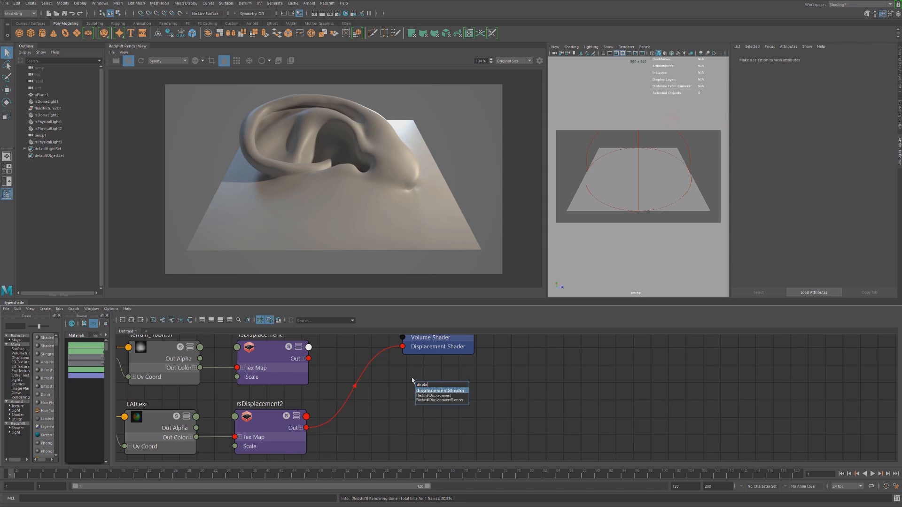
key(Return)
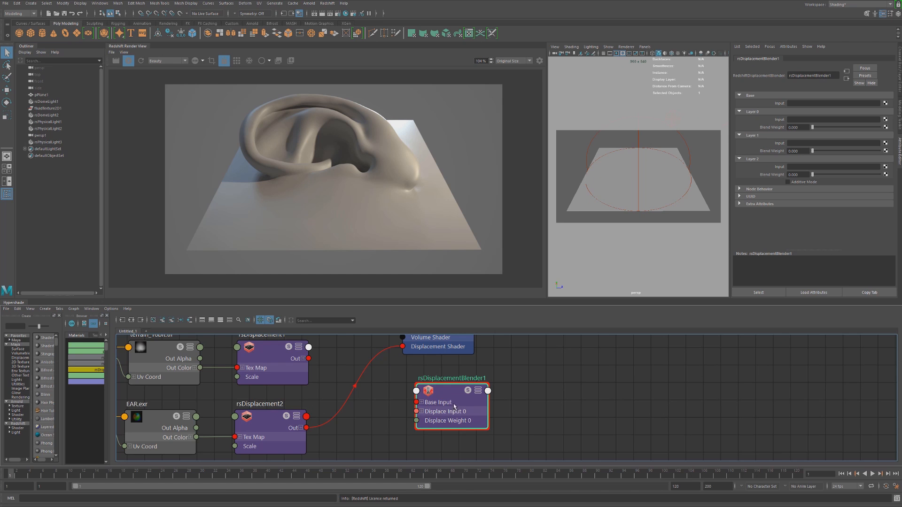
mouse_move(443, 394)
mouse_down()
mouse_move(418, 400)
mouse_move(430, 402)
mouse_up()
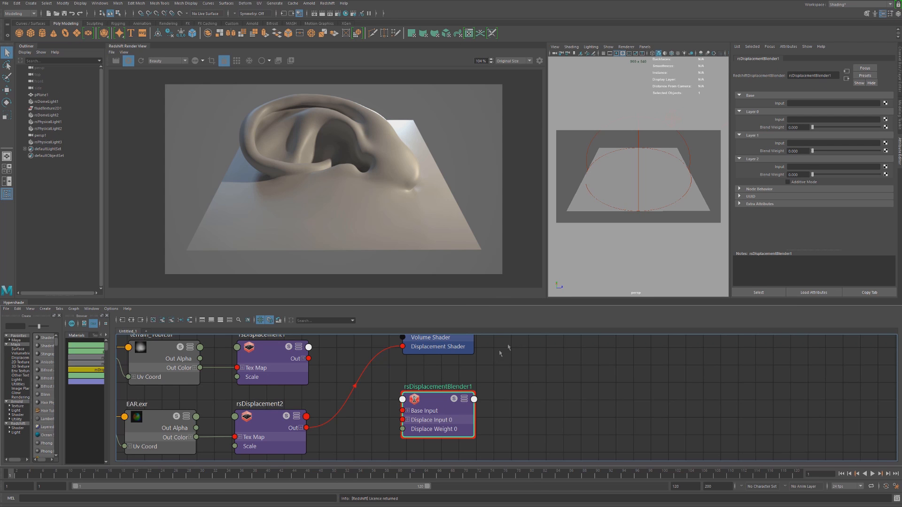
drag(439, 421, 418, 425)
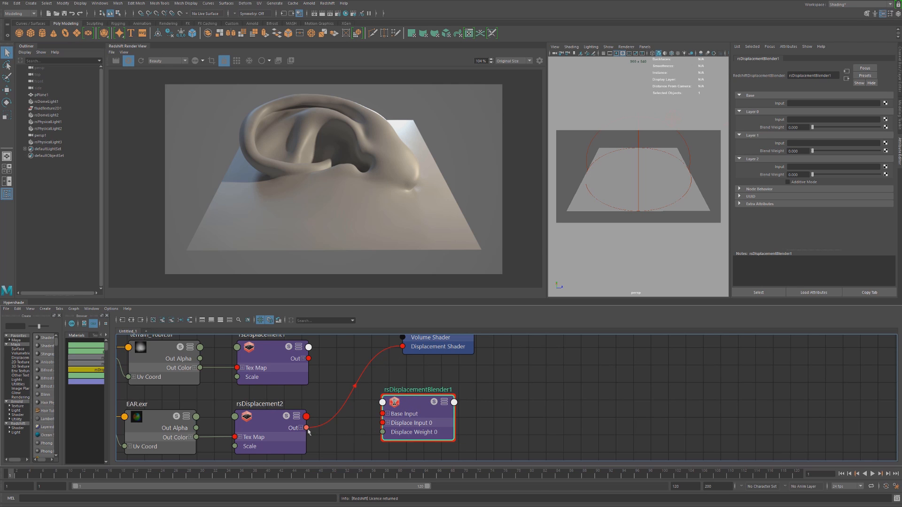
Connect rsDisplacement2 to the blender's Base Input and the blender's Out to the shading group's Displacement Shader
drag(306, 428, 383, 414)
drag(452, 404, 431, 410)
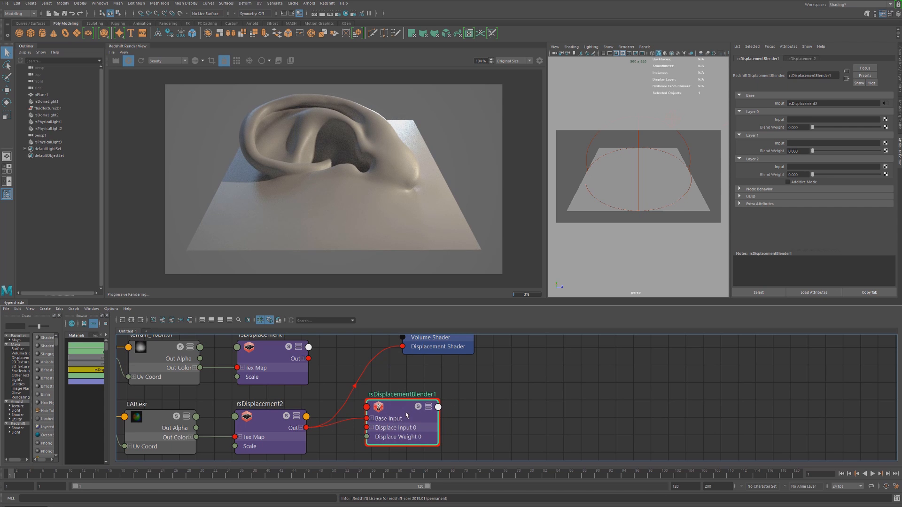
click(431, 409)
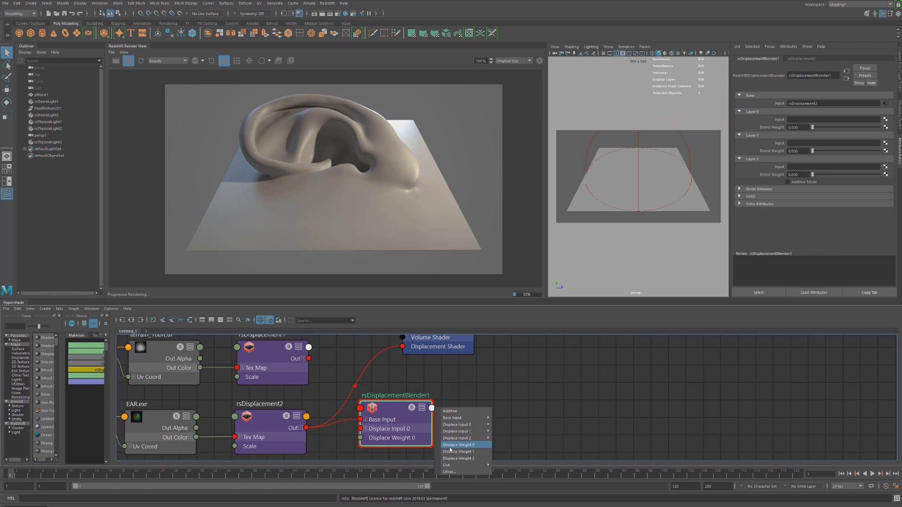
mouse_move(484, 465)
click(502, 465)
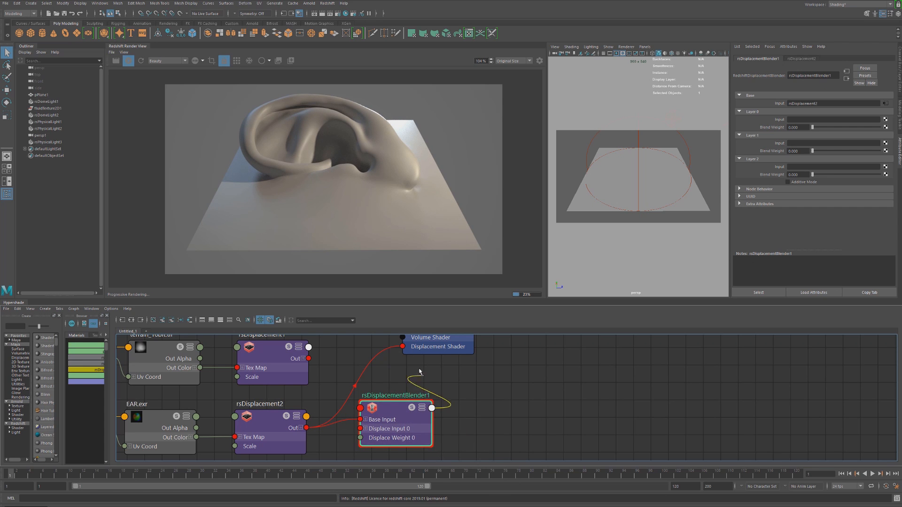
click(403, 347)
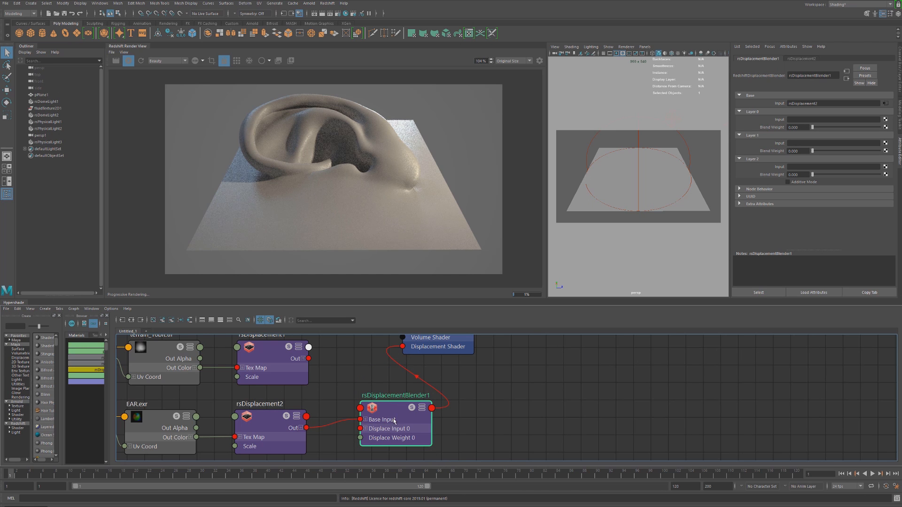
Reposition the displacement blender beside rsDisplacement2 and connect rsDisplacement1's output to its Displace Input 0
drag(391, 420, 358, 424)
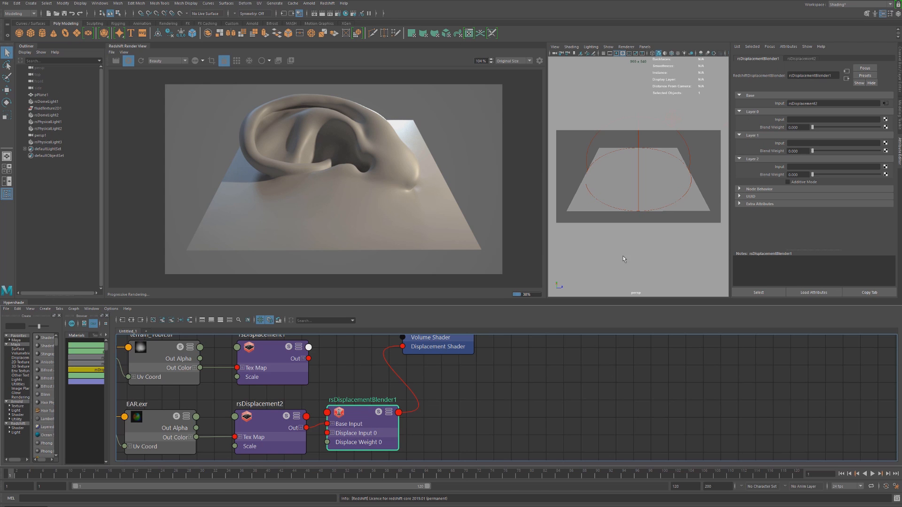
drag(348, 418, 356, 417)
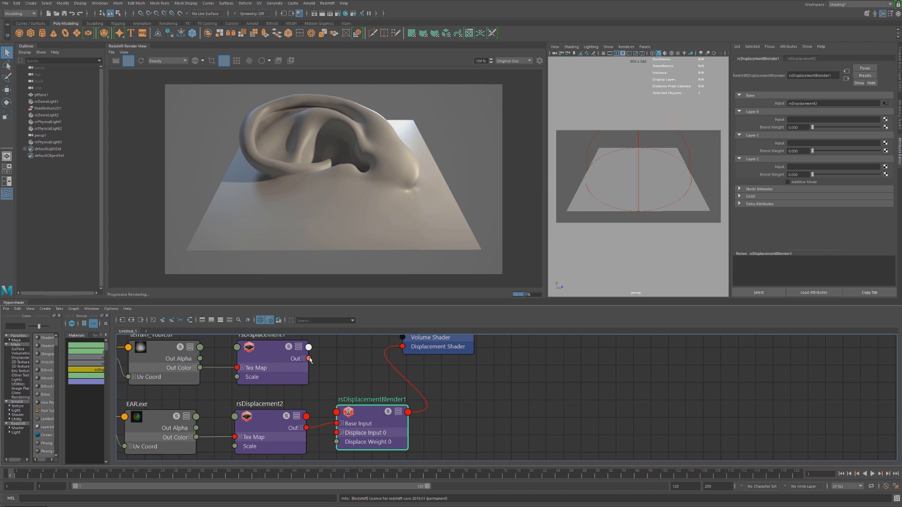
drag(310, 360, 337, 435)
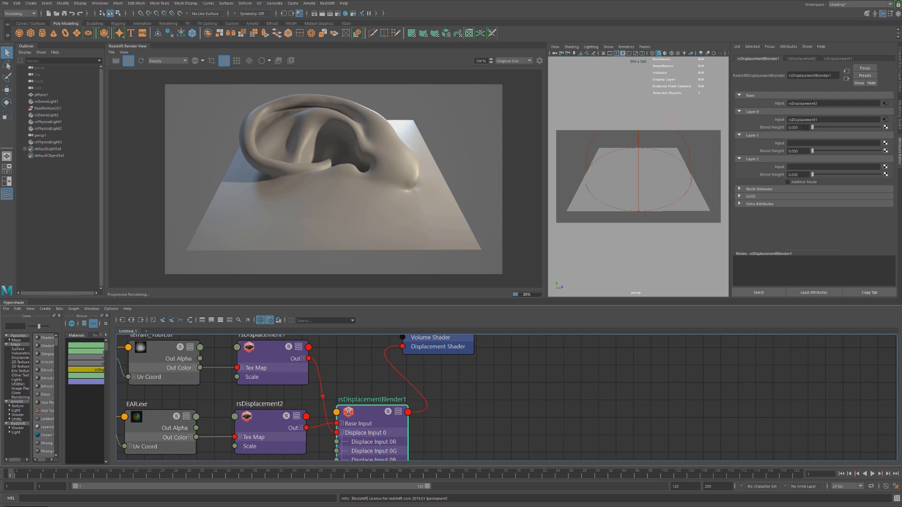
Test Layer 0's Blend Weight at 1 and about 0.51, try Additive Mode on and off, and set the weight to about 0.46
drag(813, 128, 886, 129)
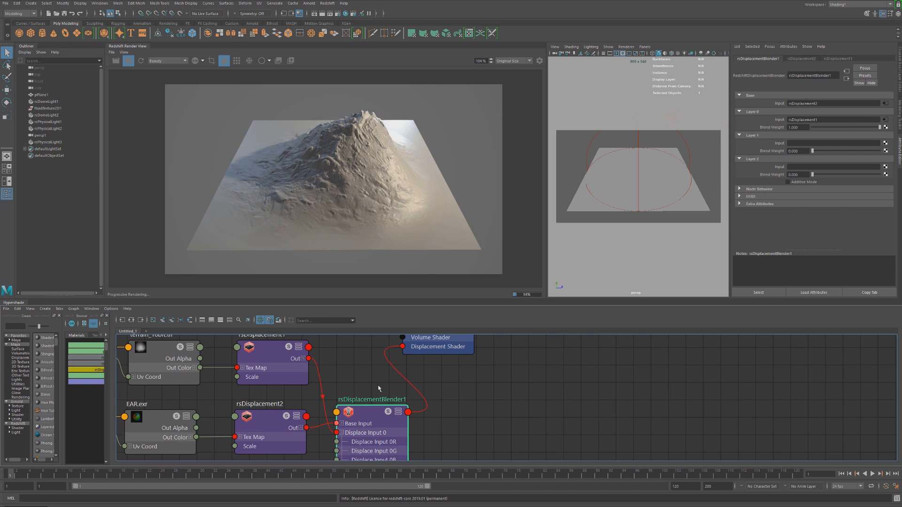
click(847, 127)
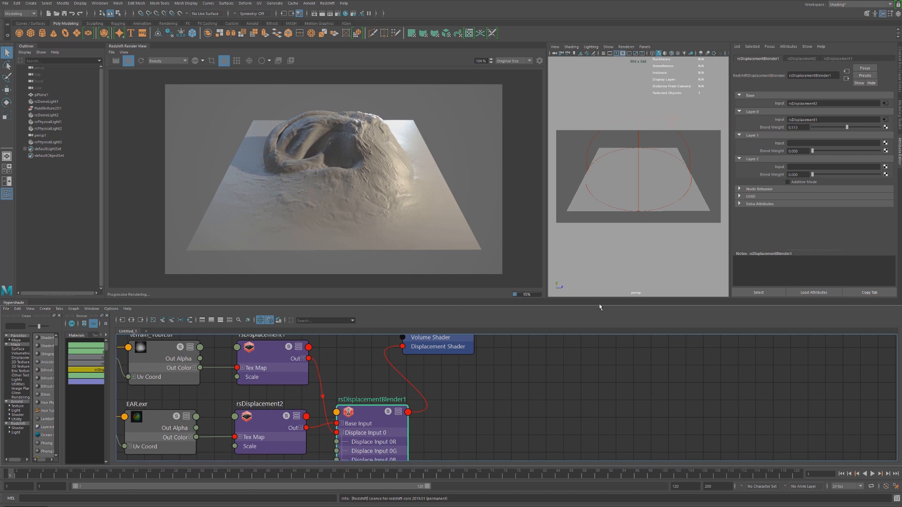
click(794, 182)
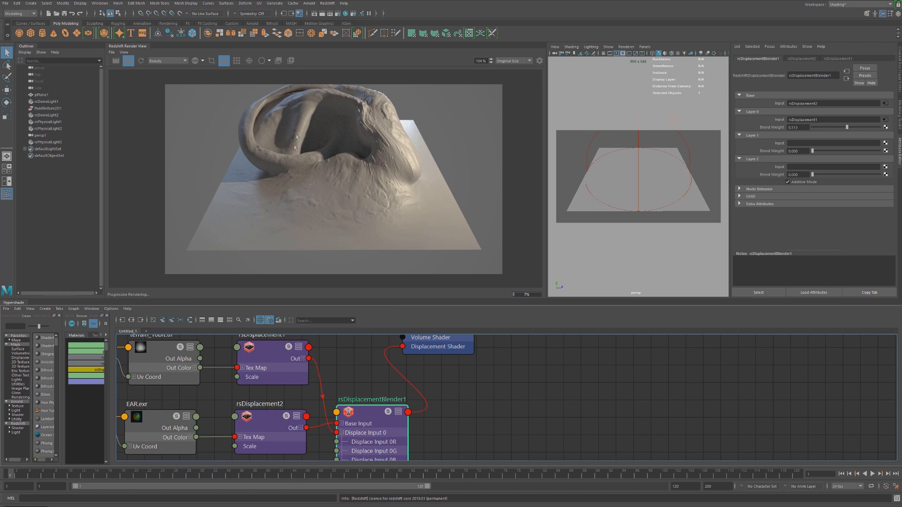
click(788, 182)
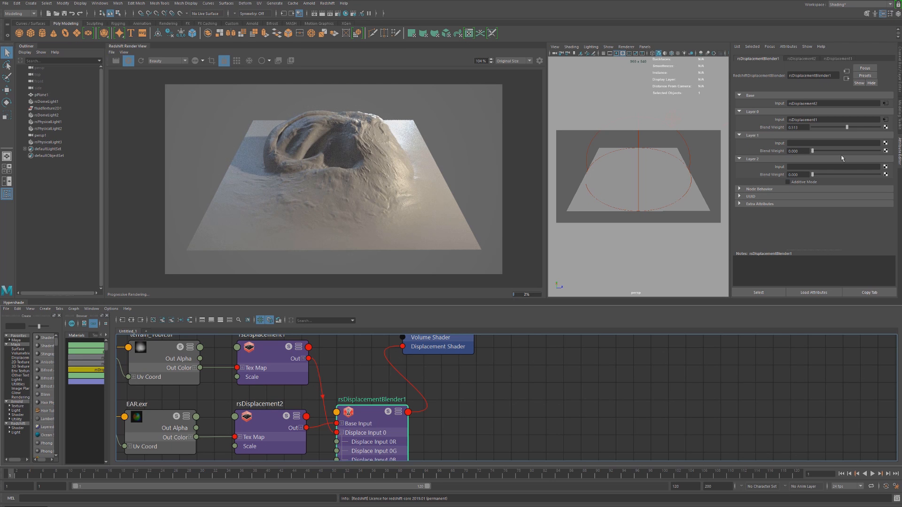
drag(847, 128, 825, 127)
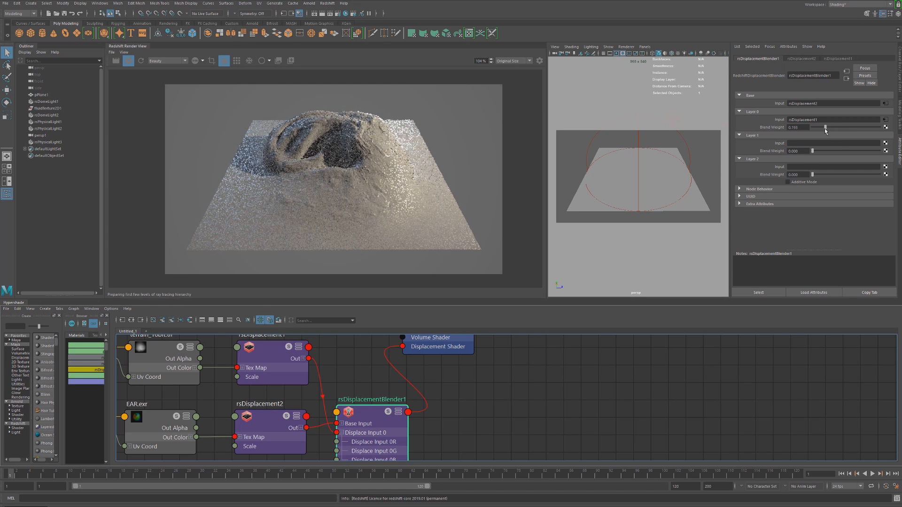
drag(825, 128, 843, 128)
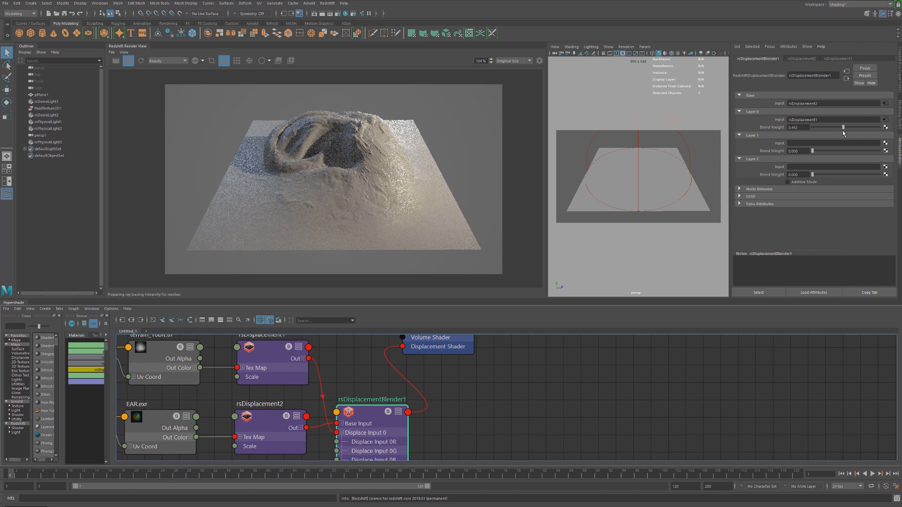
Review the attributes of rsDisplacement2 and rsDisplacement1, and reselect the displacement blender
click(269, 436)
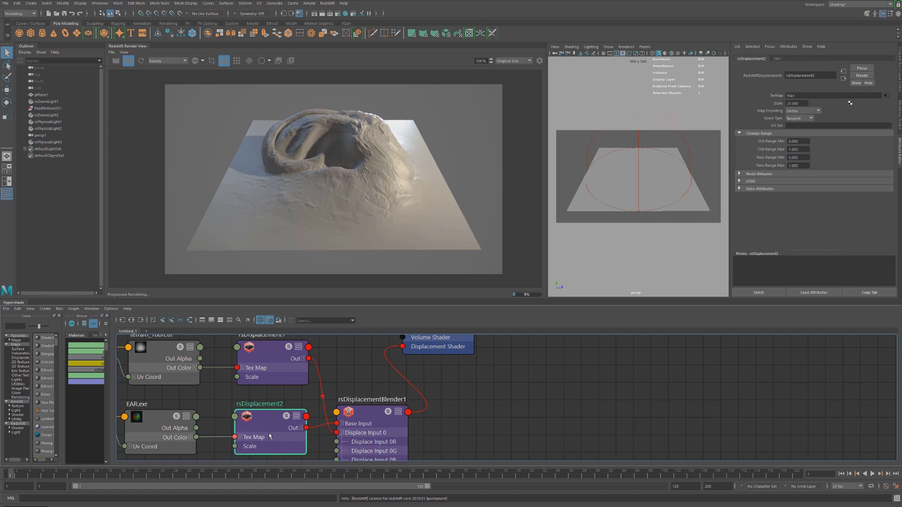
click(274, 363)
click(360, 426)
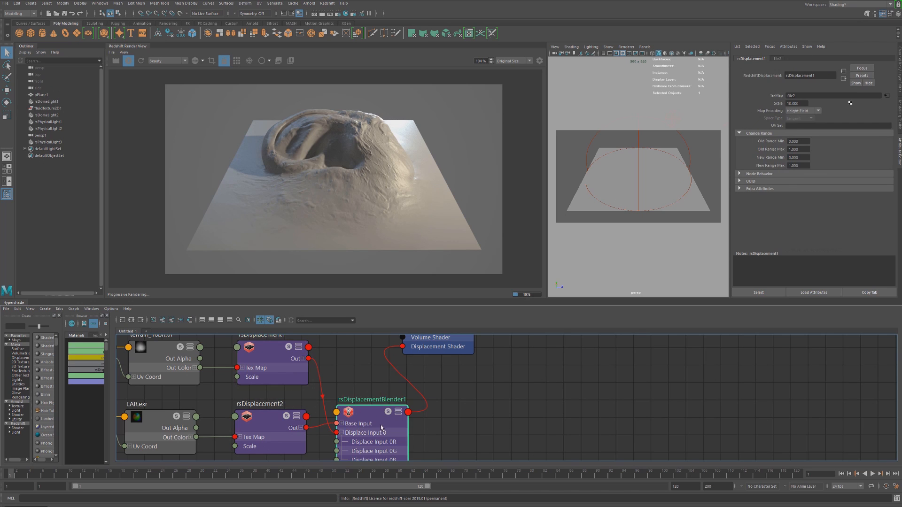
Connect rsDisplacement1's output directly to the shading group's Displacement Shader and remove its link to the blender's Displace Input 0
drag(407, 431, 406, 422)
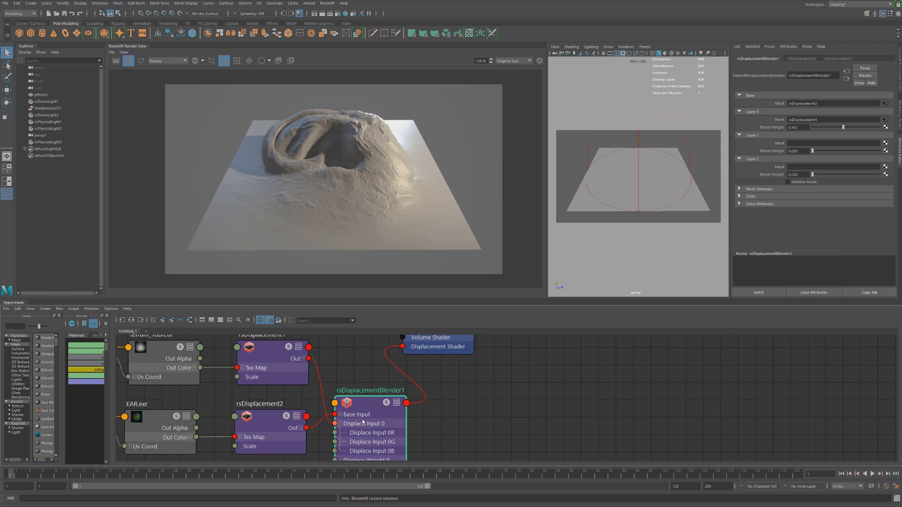
drag(362, 420, 360, 437)
drag(310, 359, 402, 348)
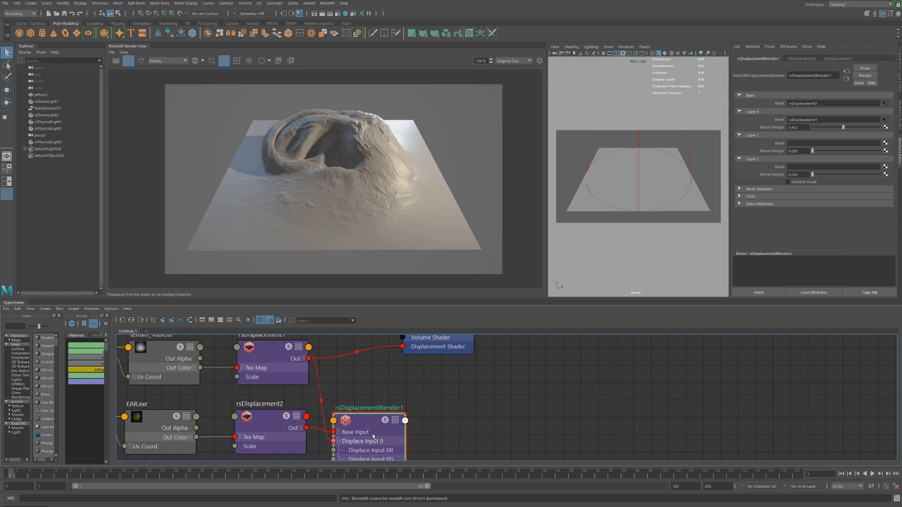
drag(339, 441, 370, 428)
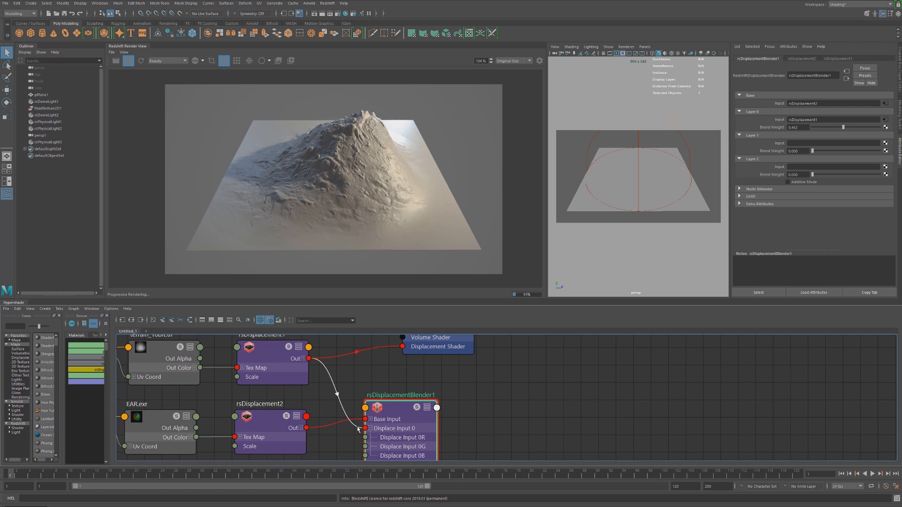
click(358, 424)
key(Delete)
drag(400, 416, 366, 426)
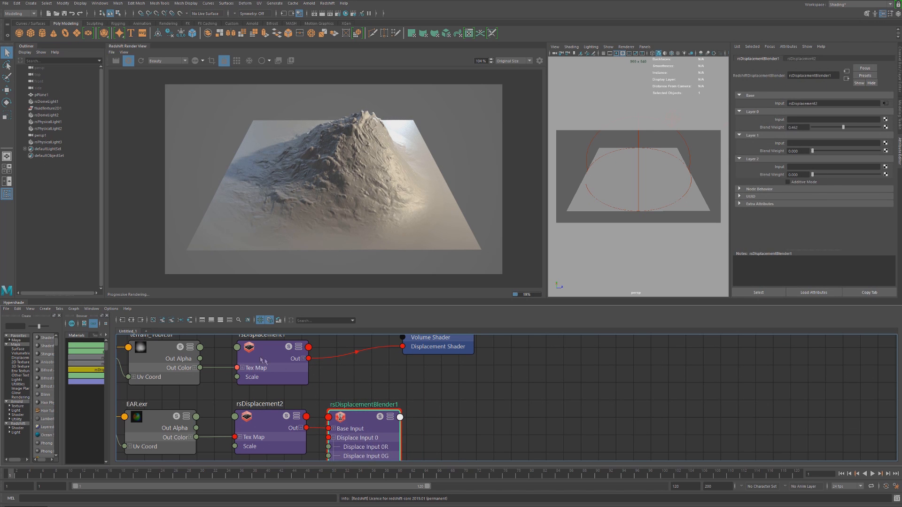
alt+middle_drag(402, 377, 441, 438)
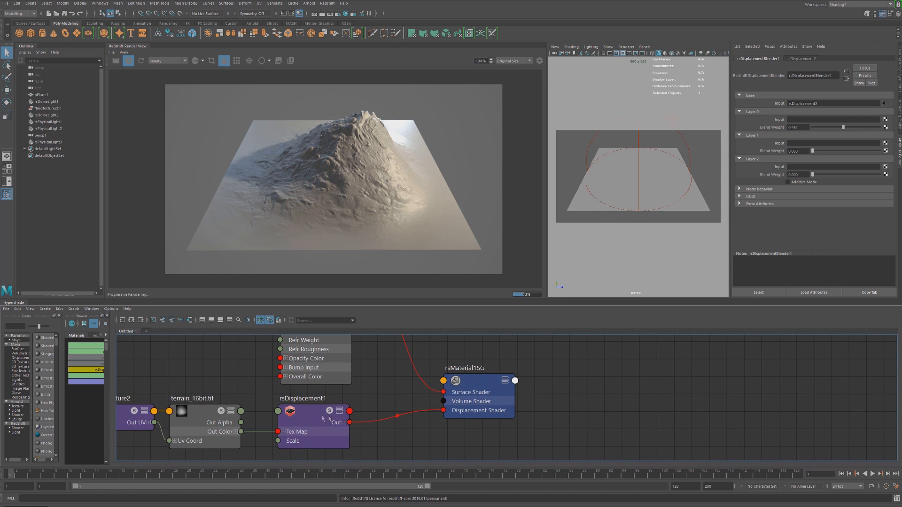
Select the plane to show its tessellation settings and add a RedshiftWireFrame node beside rsMaterial1 in the shader graph
click(587, 210)
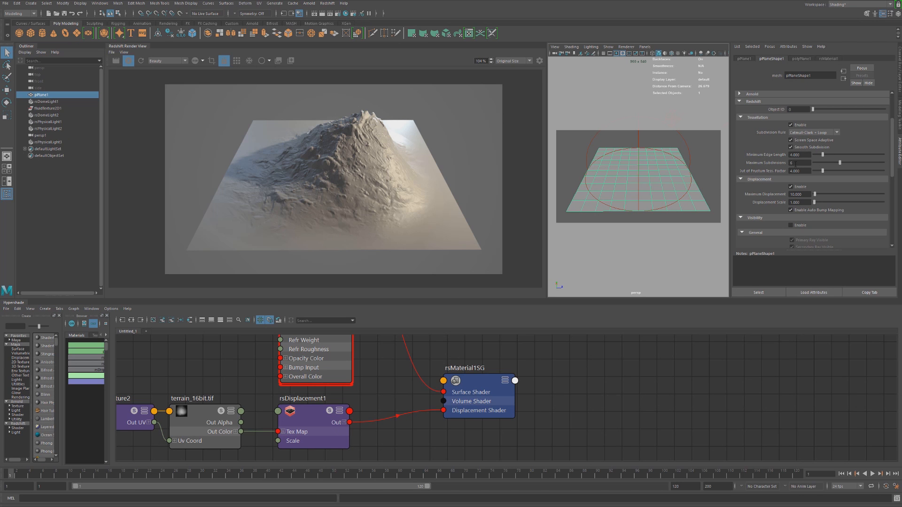
alt+middle_drag(256, 375, 386, 429)
alt+middle_drag(361, 382, 367, 457)
scroll(357, 397, down, 3)
alt+middle_drag(356, 400, 316, 368)
key(Tab)
text(wir)
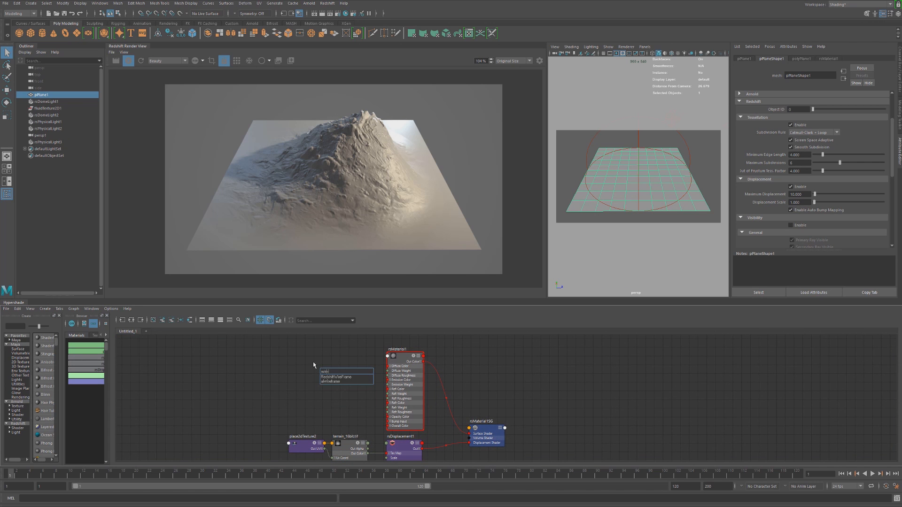
text(e)
key(Down)
key(Return)
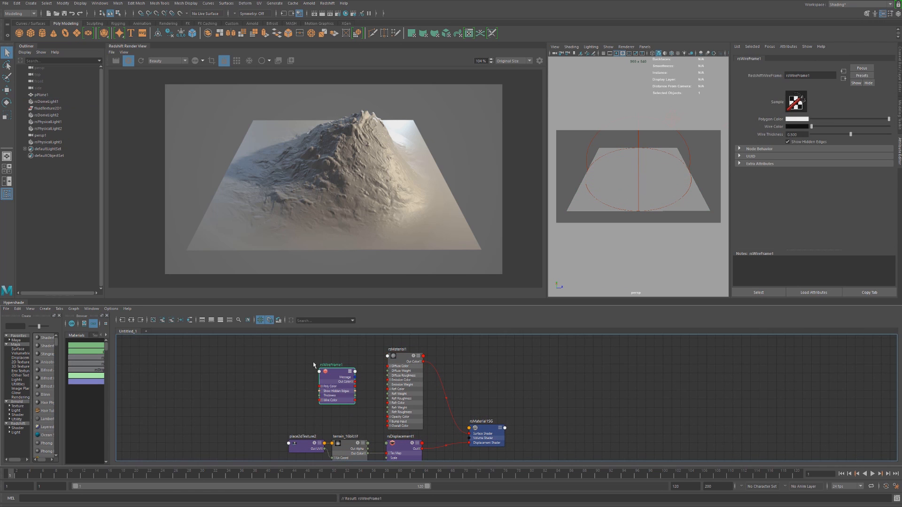
Connect the wireframe node's Out Color to rsMaterial1's Diffuse Color and place the node close to the material
scroll(352, 376, up, 4)
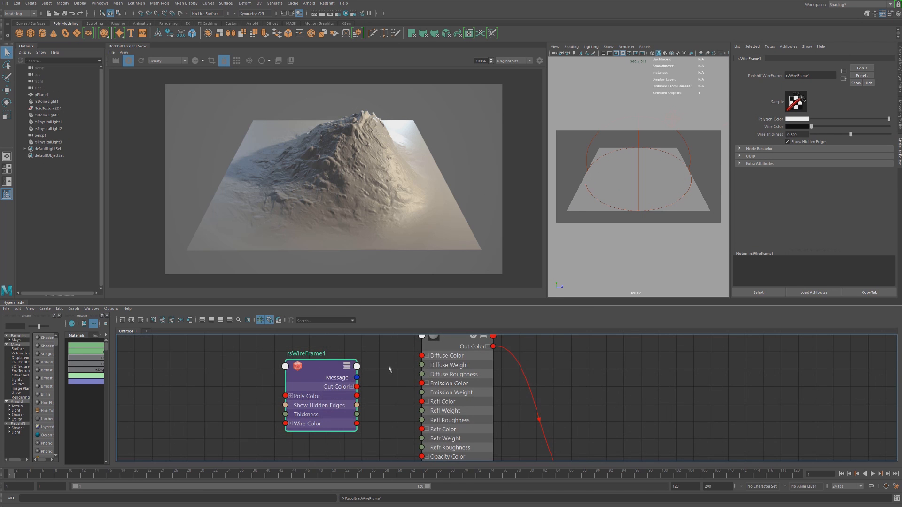
alt+middle_drag(387, 369, 351, 366)
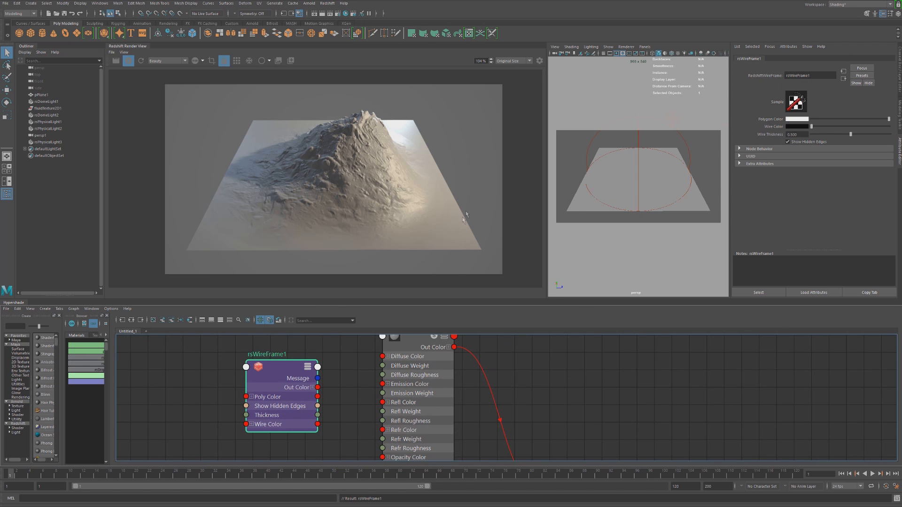
alt+middle_drag(356, 359, 338, 369)
drag(265, 388, 365, 366)
drag(273, 393, 291, 395)
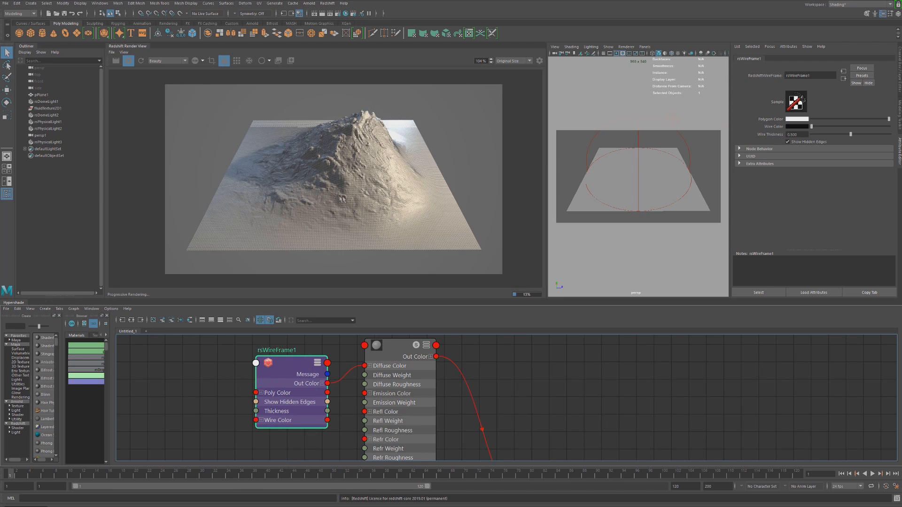
Examine the tessellation wireframe on the rendered terrain, both close up and across the whole mountain
scroll(343, 199, up, 6)
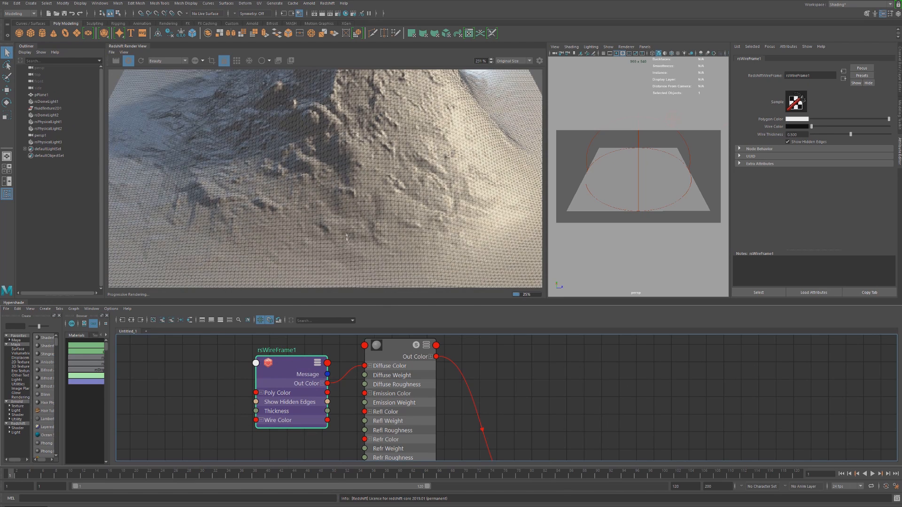
scroll(346, 237, up, 2)
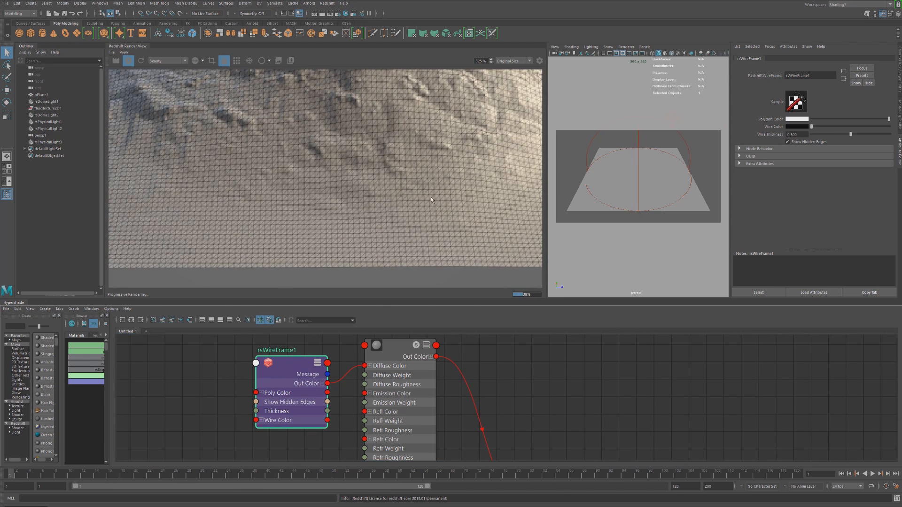
scroll(440, 185, down, 4)
middle_drag(427, 140, 386, 198)
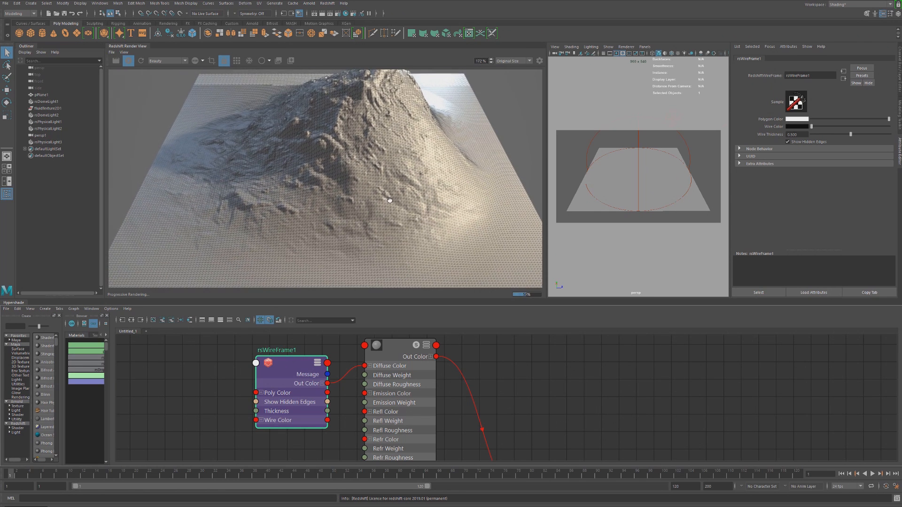
scroll(365, 207, up, 1)
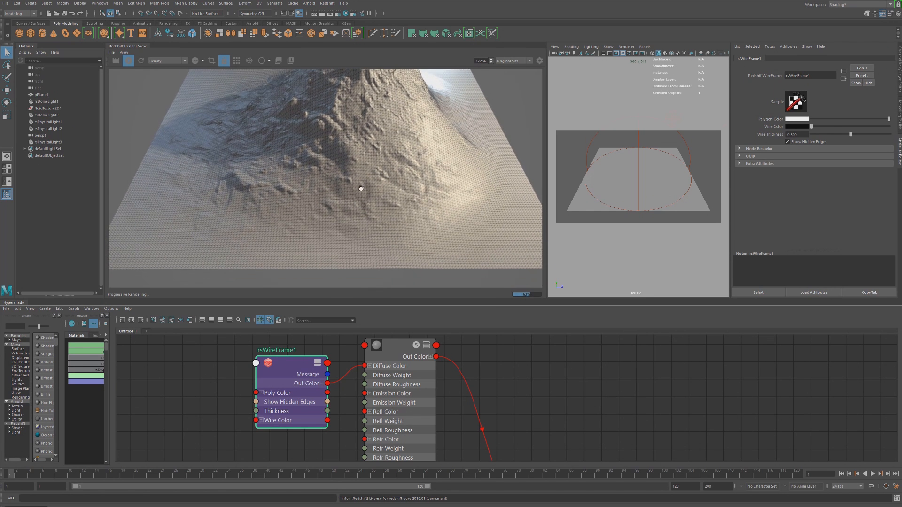
scroll(384, 233, up, 1)
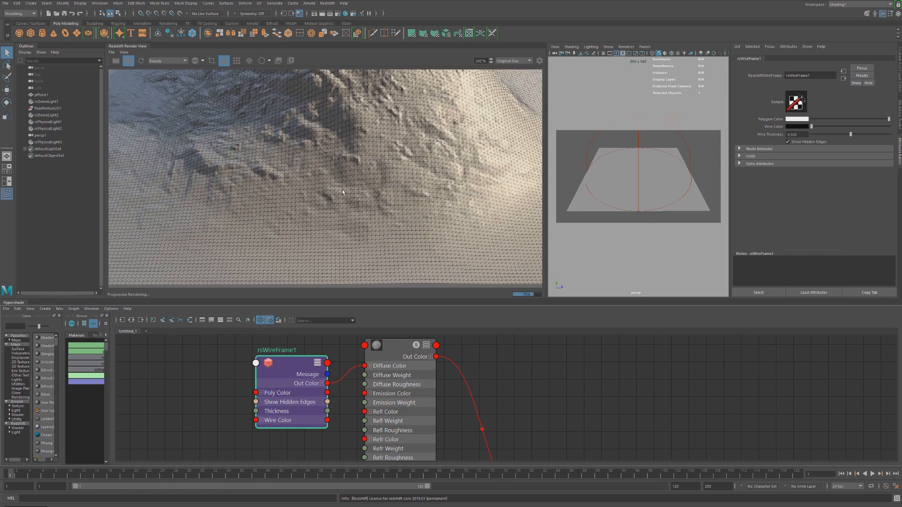
scroll(342, 189, down, 2)
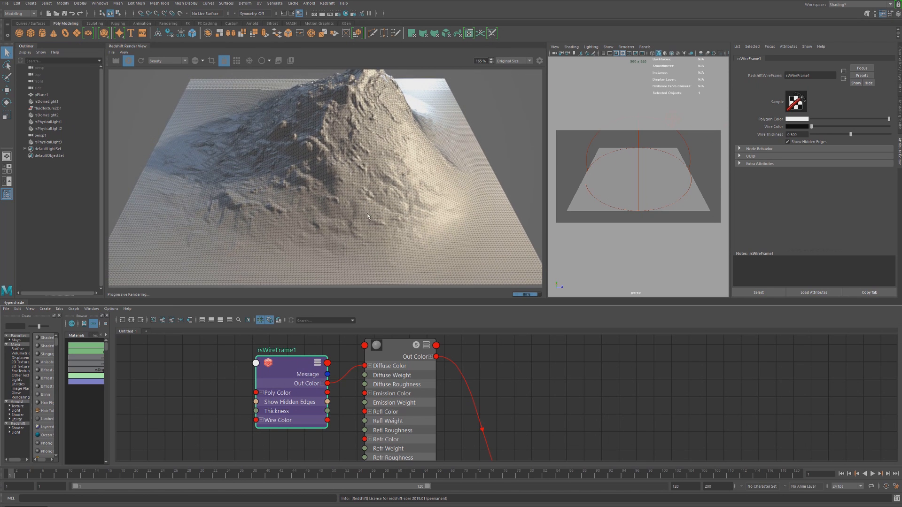
Select the plane and try its Redshift Maximum Subdivisions at 2 and 8, checking the wireframe density in the render
click(582, 204)
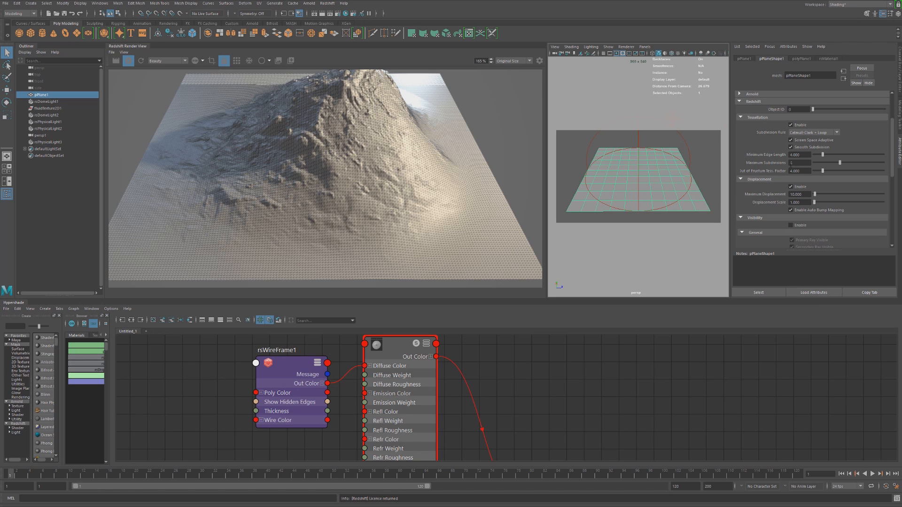
double_click(792, 163)
key(Return)
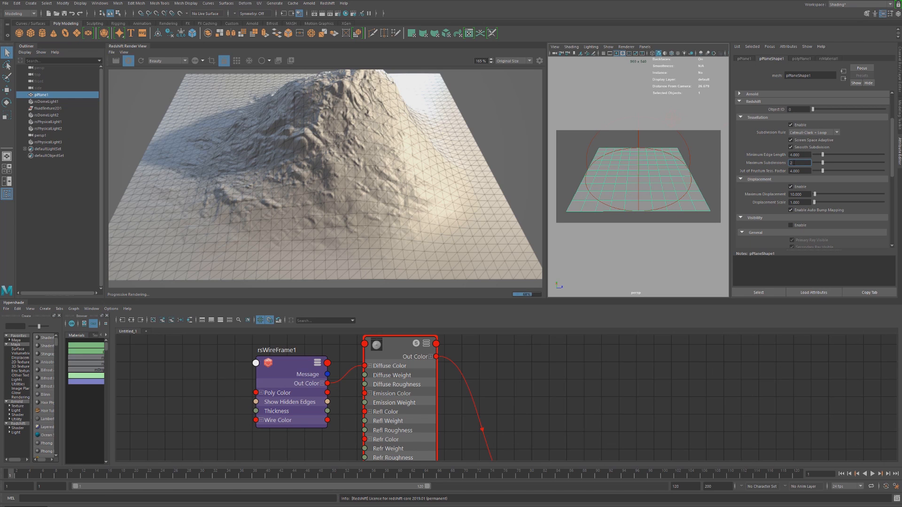
double_click(791, 162)
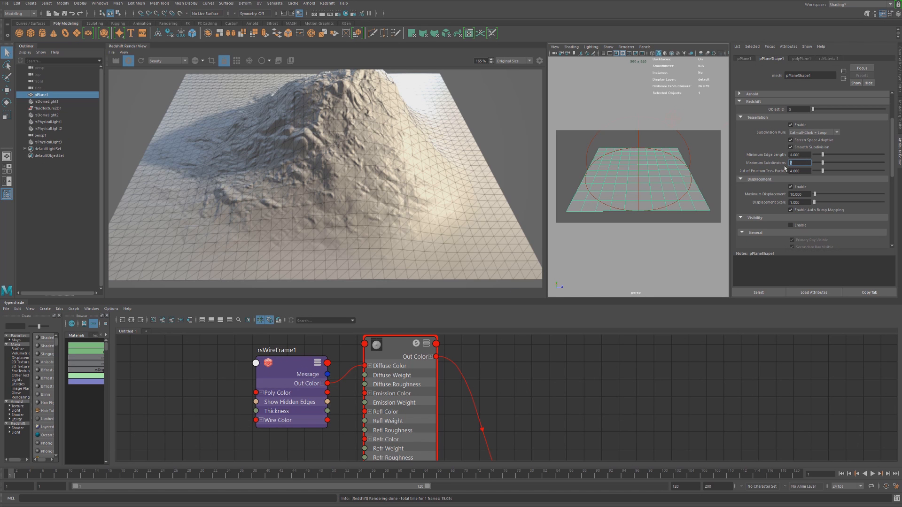
key(Return)
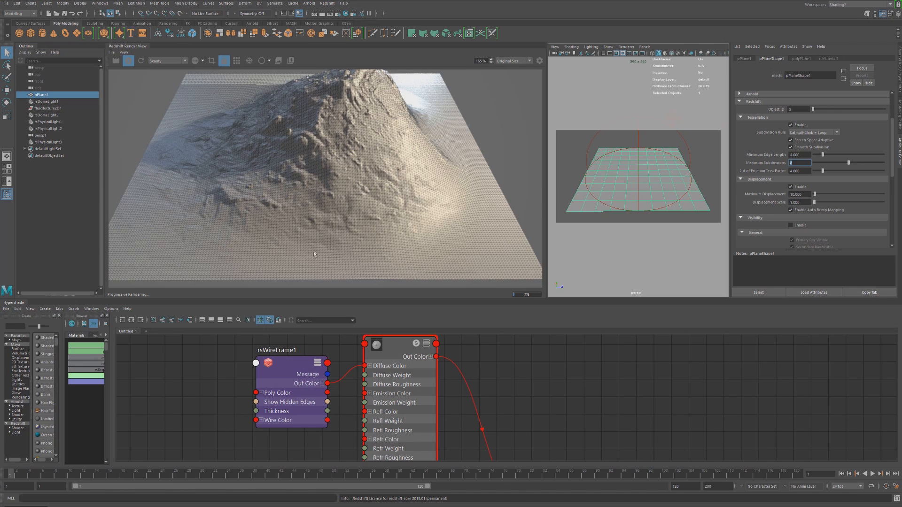
scroll(315, 252, up, 8)
drag(339, 247, 365, 235)
Set the plane's Maximum Subdivisions to 6
click(798, 163)
key(Return)
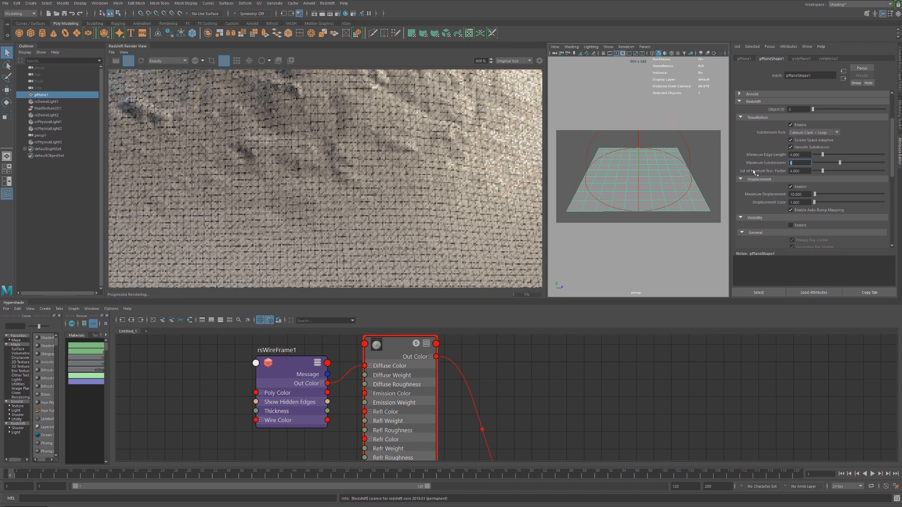
click(791, 163)
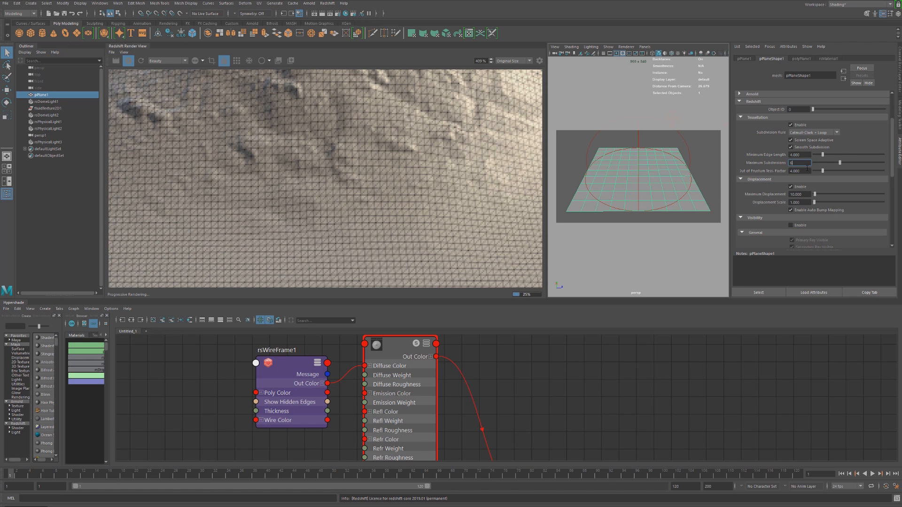
Compare the wireframe triangle sizes in the plane's front and rear areas under the current screen space adaptive tessellation
scroll(343, 208, down, 2)
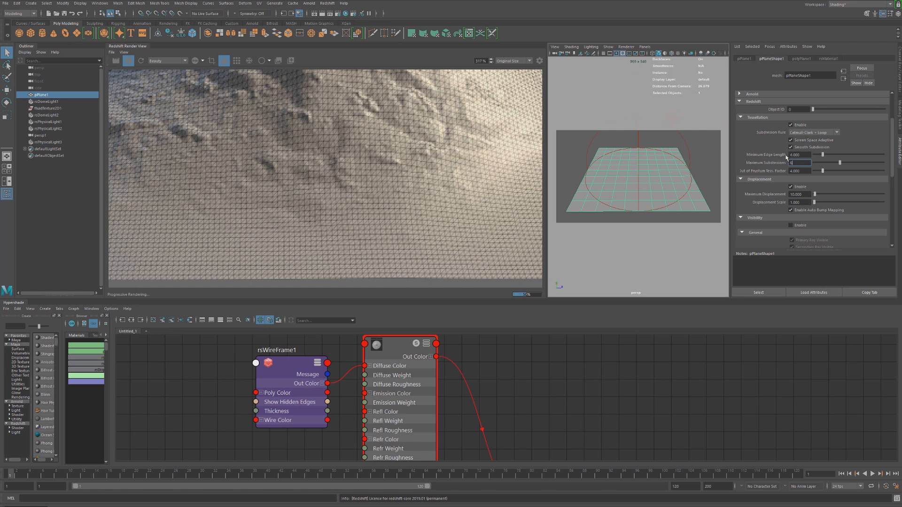
scroll(303, 180, down, 3)
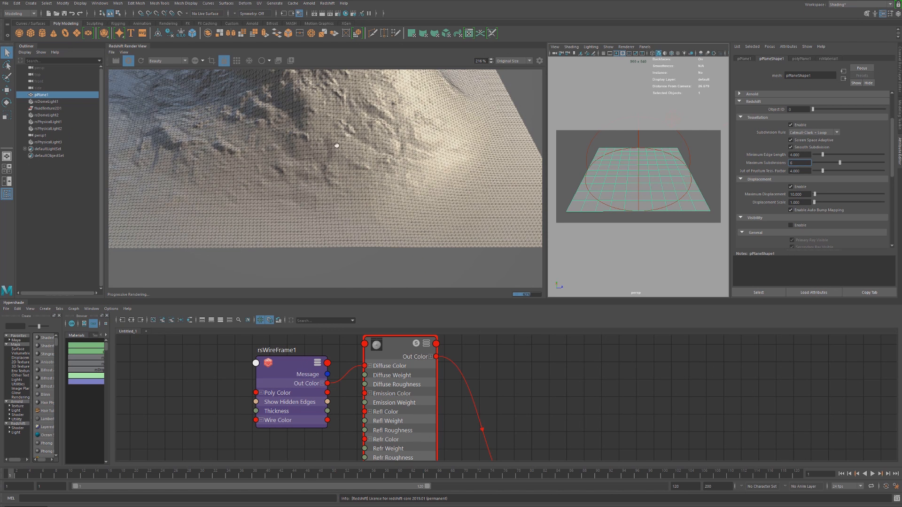
scroll(360, 179, down, 2)
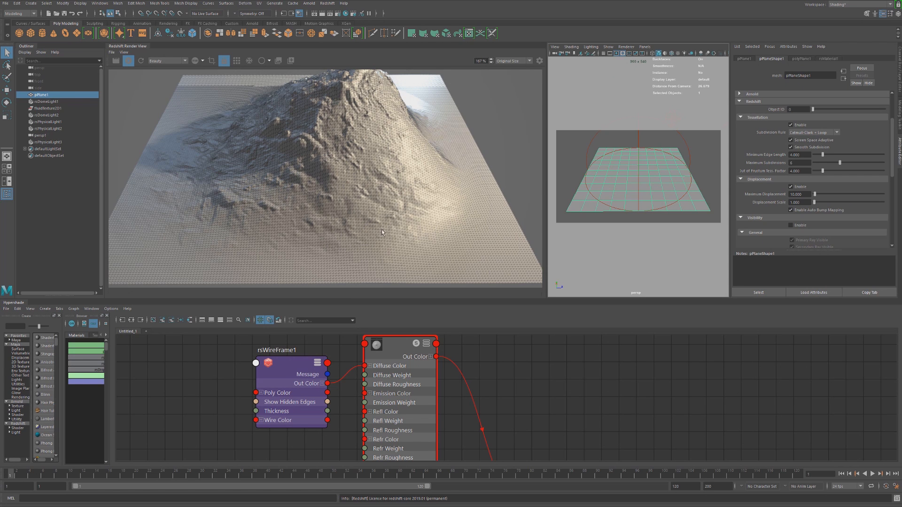
scroll(430, 185, down, 1)
drag(405, 153, 397, 157)
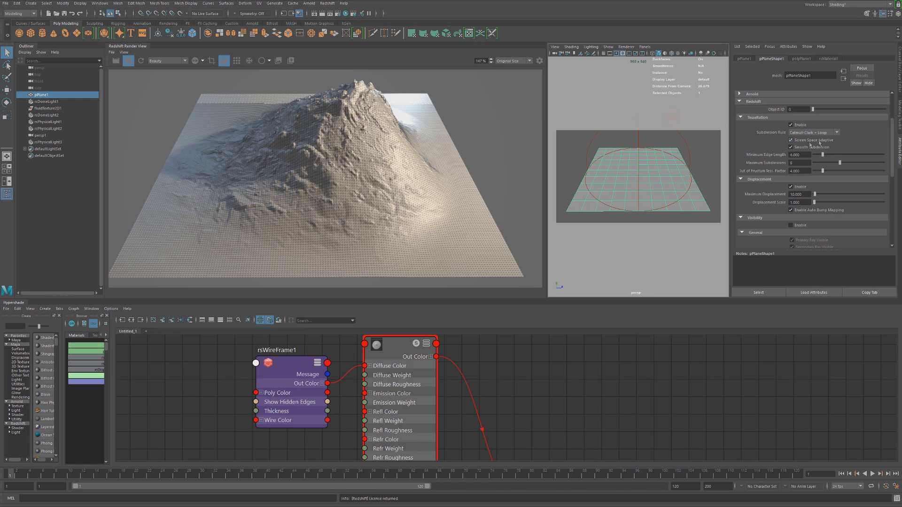
scroll(272, 258, up, 5)
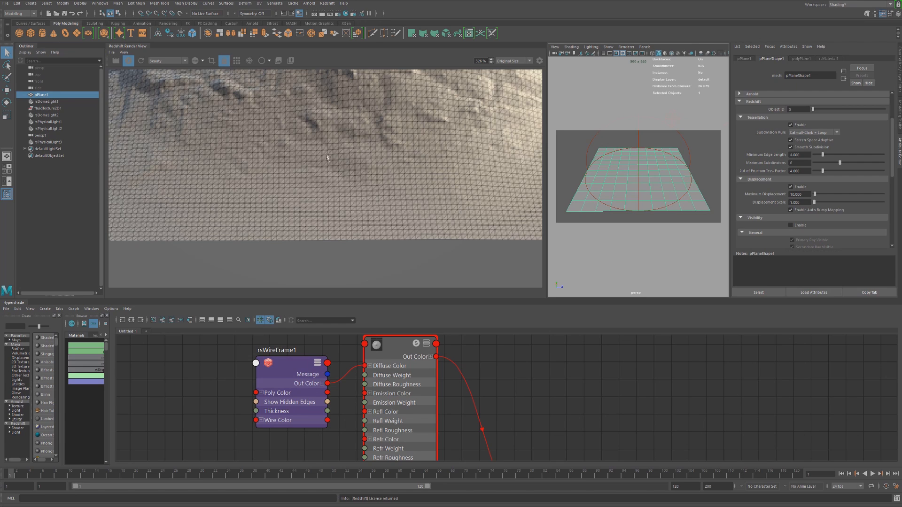
middle_drag(302, 127, 310, 225)
middle_drag(311, 94, 267, 155)
middle_drag(502, 243, 348, 163)
scroll(349, 178, down, 3)
scroll(386, 156, down, 4)
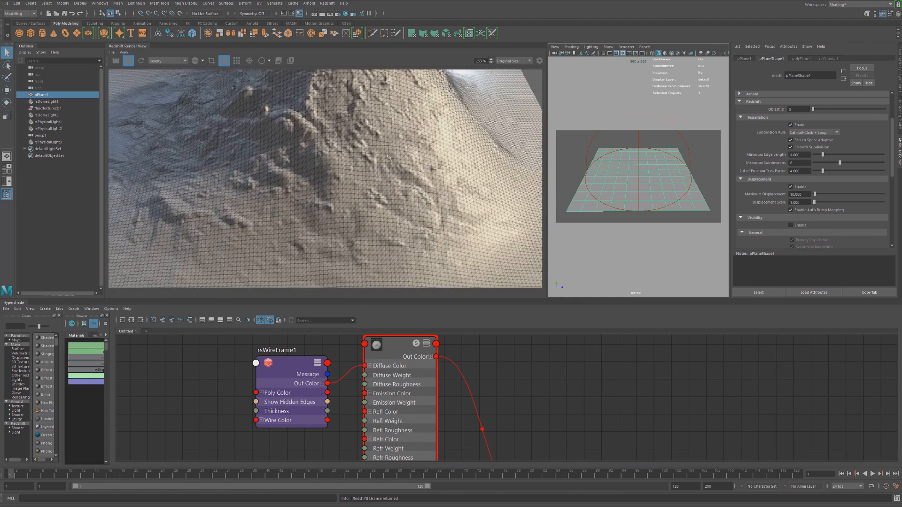
middle_drag(386, 156, 394, 151)
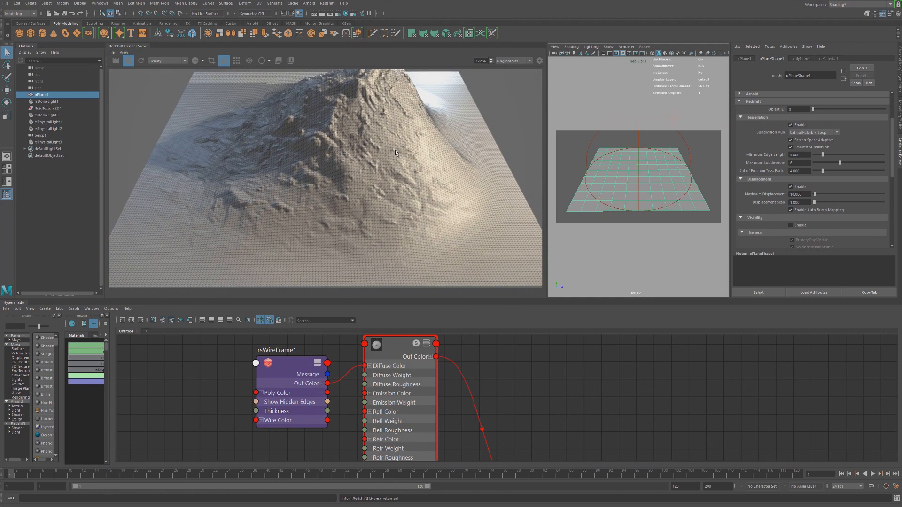
scroll(395, 150, down, 2)
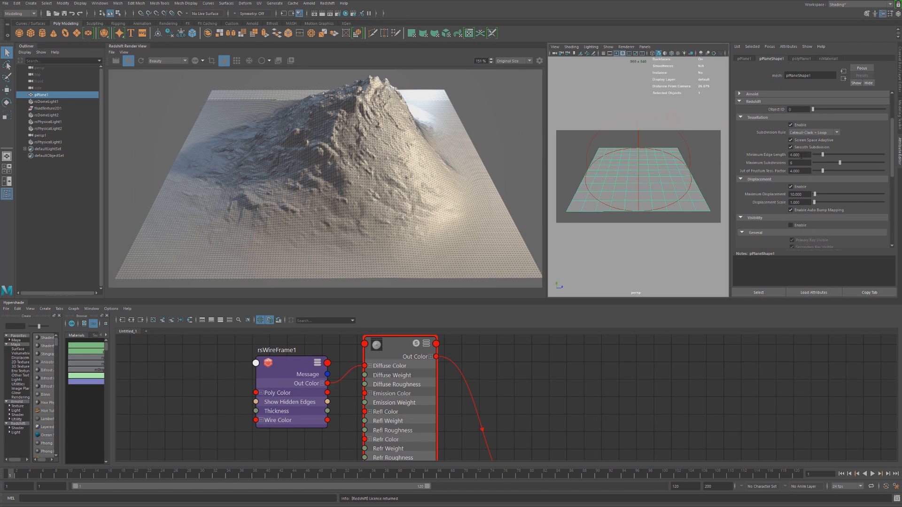
Set the plane's Minimum Edge Length to 1 and inspect the resulting wireframe density in the render
drag(807, 155, 784, 154)
text(1)
key(Return)
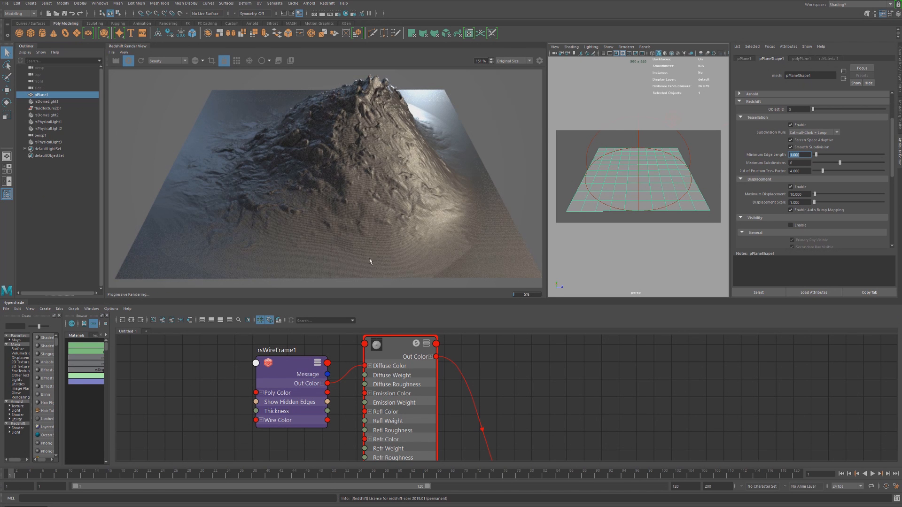
scroll(357, 264, up, 6)
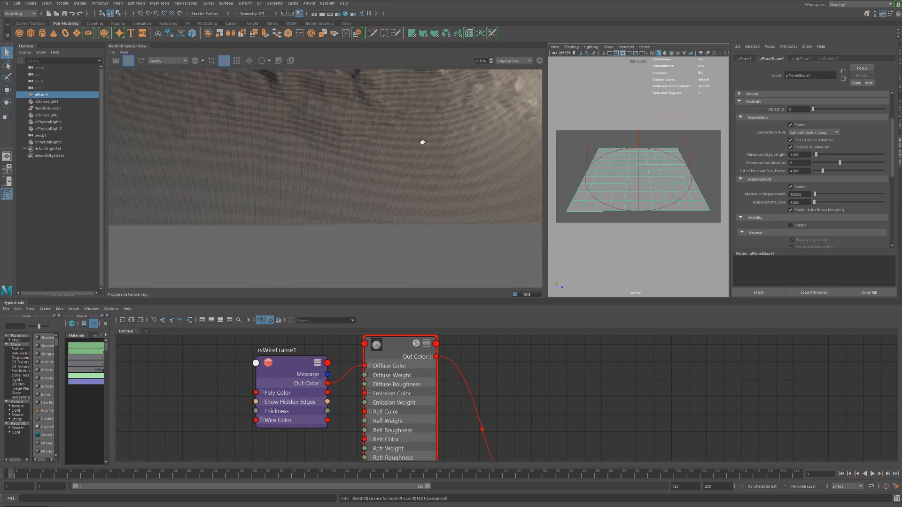
scroll(322, 183, down, 4)
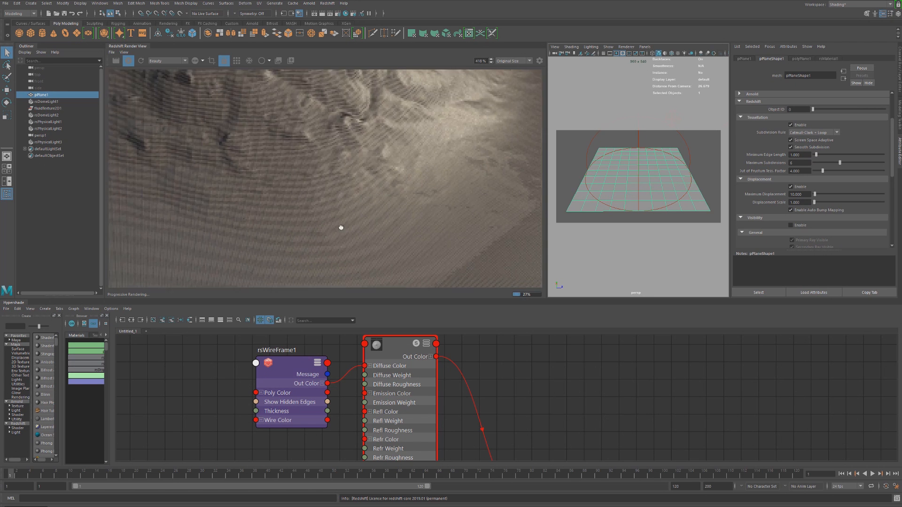
scroll(332, 174, down, 2)
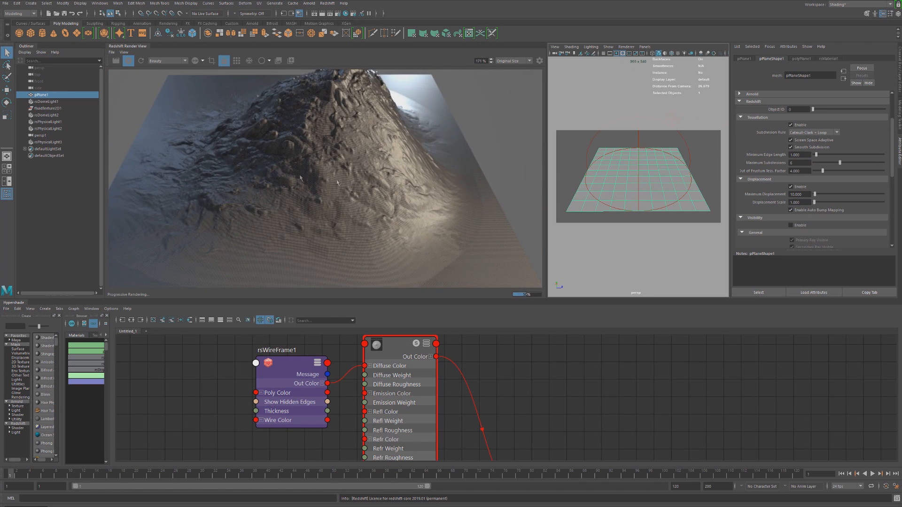
Set the plane's Minimum Edge Length to 4 and check the coarser wireframe in the render
middle_drag(334, 168, 357, 165)
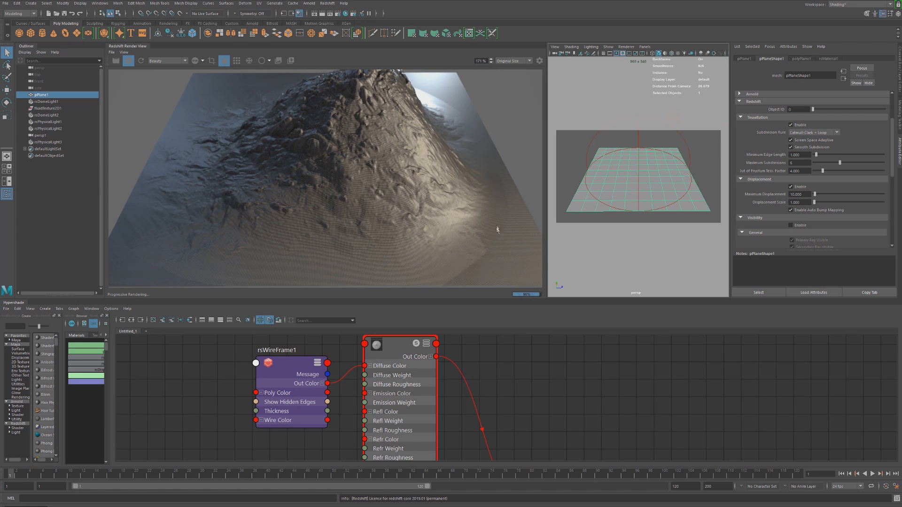
drag(805, 154, 767, 161)
text(4)
key(Return)
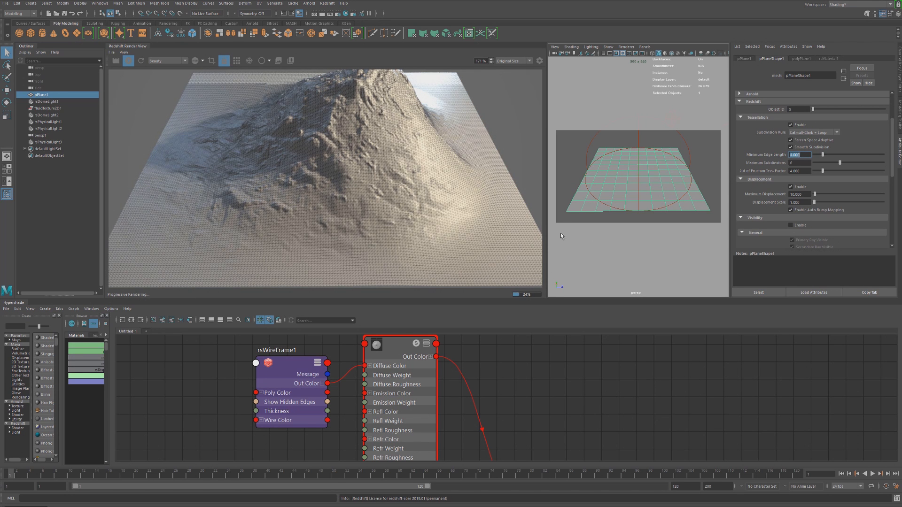
click(797, 163)
click(804, 155)
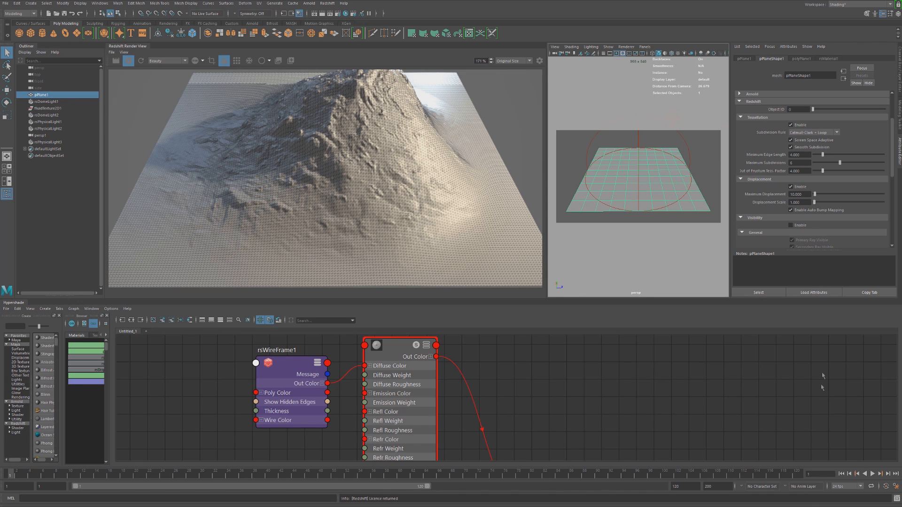
Turn off Screen Space Adaptive tessellation for the plane and compare the wireframe triangle sizes at its front and back
click(791, 140)
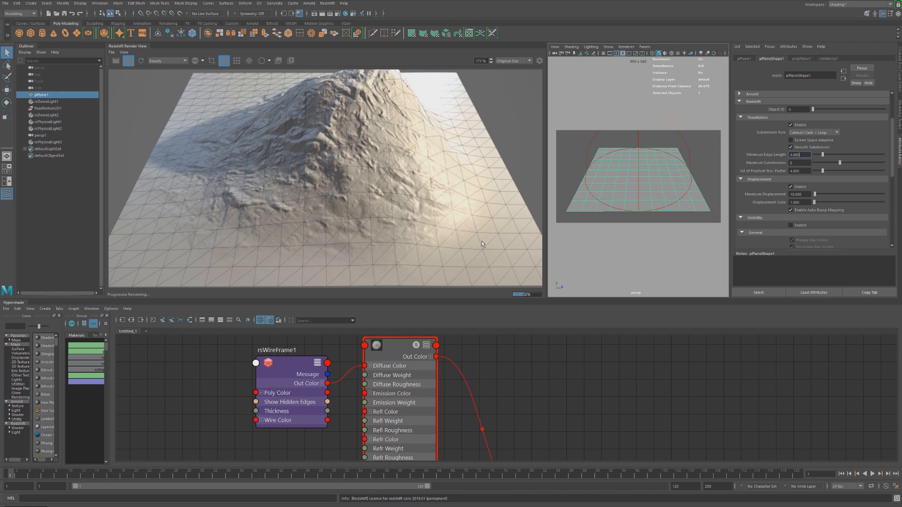
middle_drag(368, 236, 360, 194)
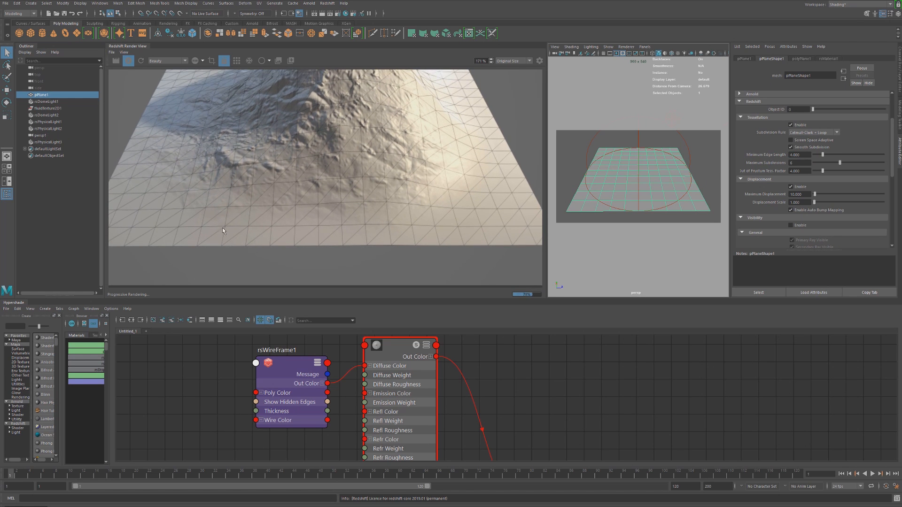
middle_drag(308, 123, 298, 196)
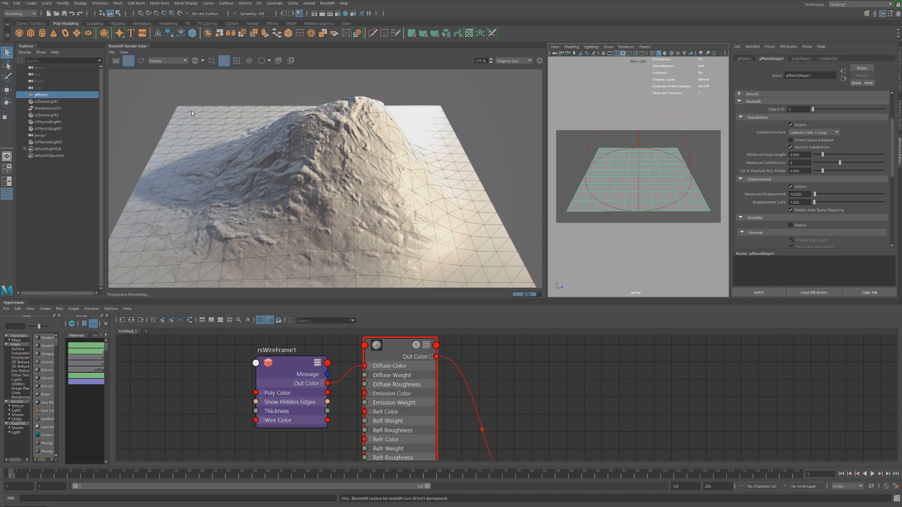
middle_drag(399, 199, 407, 142)
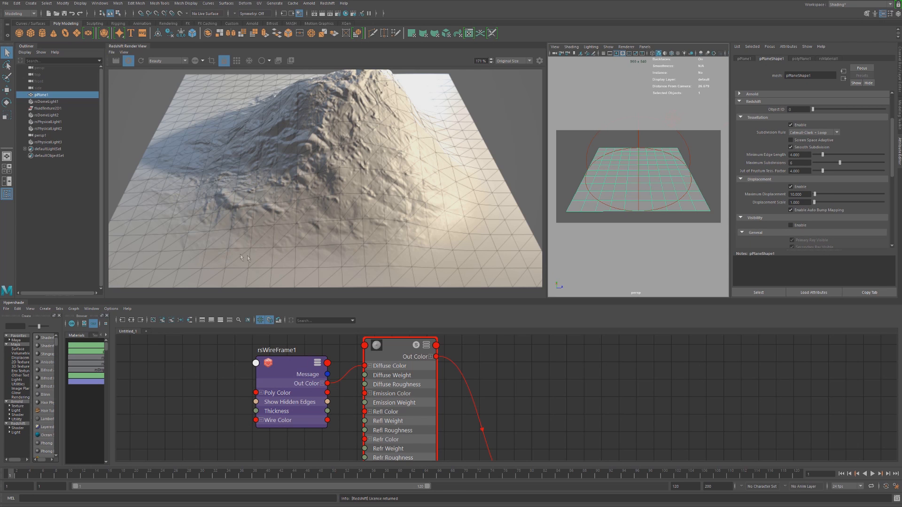
drag(332, 234, 337, 219)
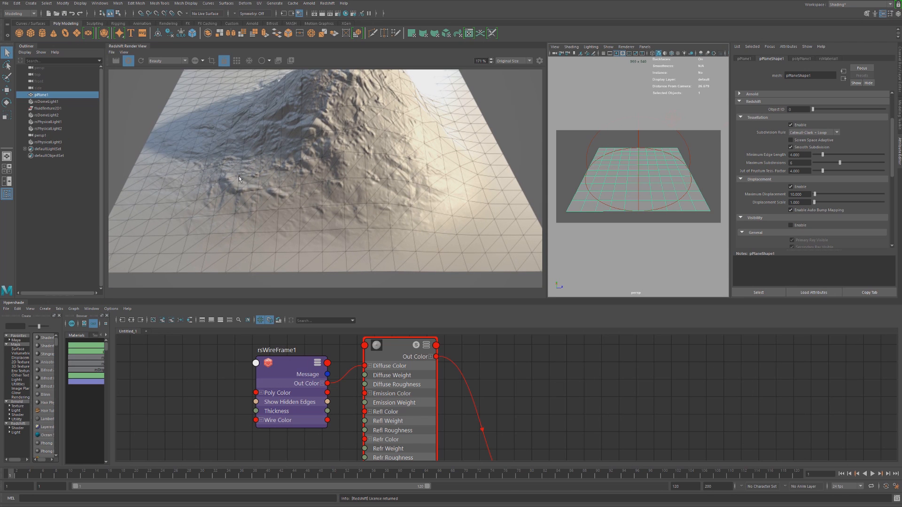
drag(357, 150, 356, 160)
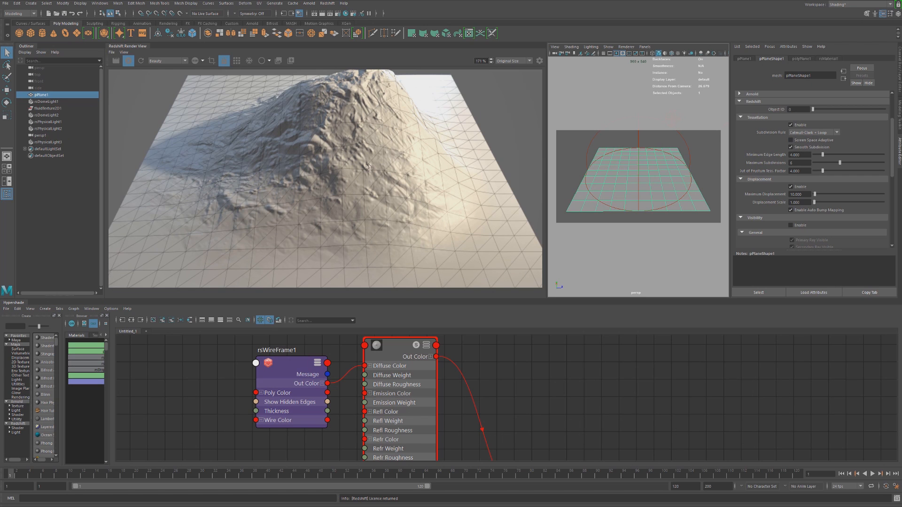
scroll(380, 169, down, 1)
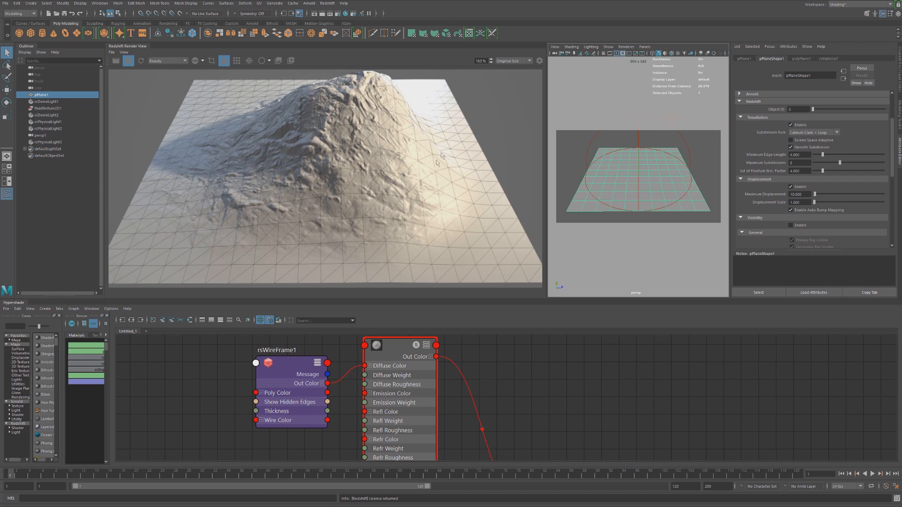
Try smaller Minimum Edge Length values on the plane, from 1 down to 0.1, with screen space adaptivity off
double_click(801, 155)
text(1)
key(Return)
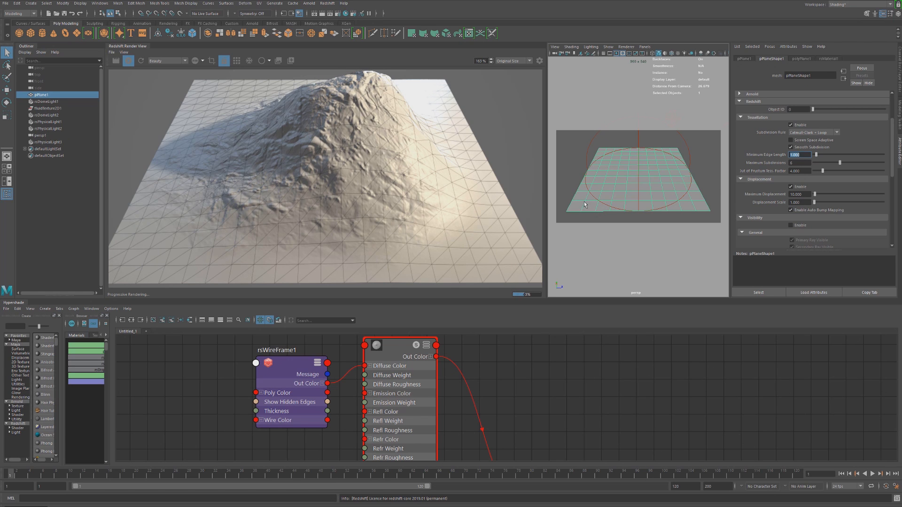
click(802, 154)
double_click(801, 154)
text(1)
key(Return)
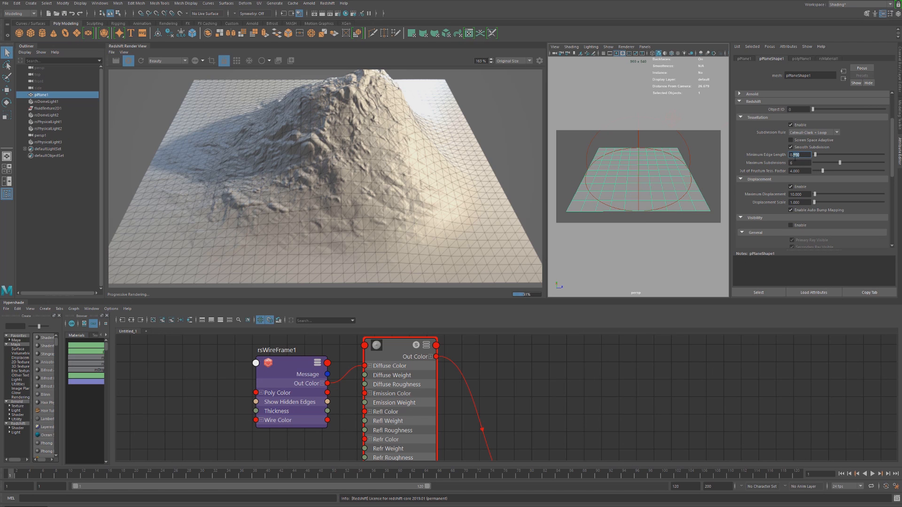
text(0.1)
key(Return)
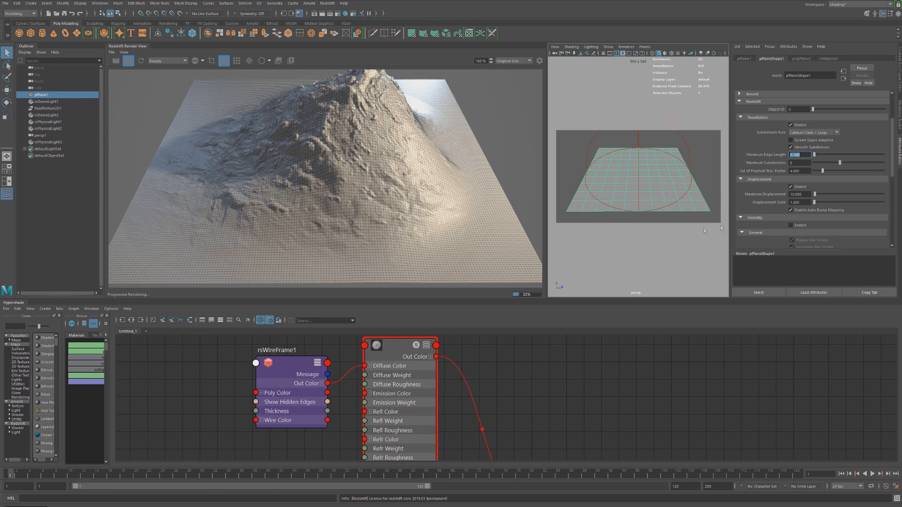
click(800, 164)
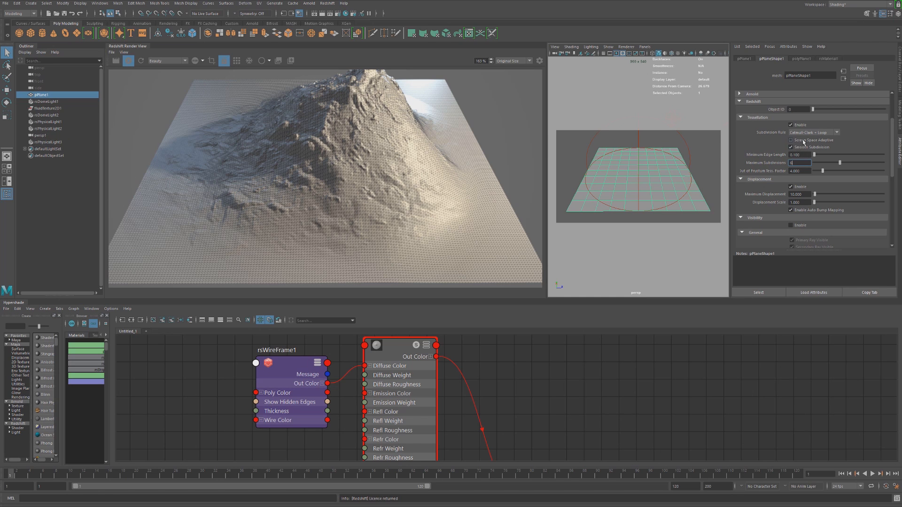
Set the plane's Minimum Edge Length back to 4 and re-enable Screen Space Adaptive tessellation
click(803, 154)
text(4)
key(Return)
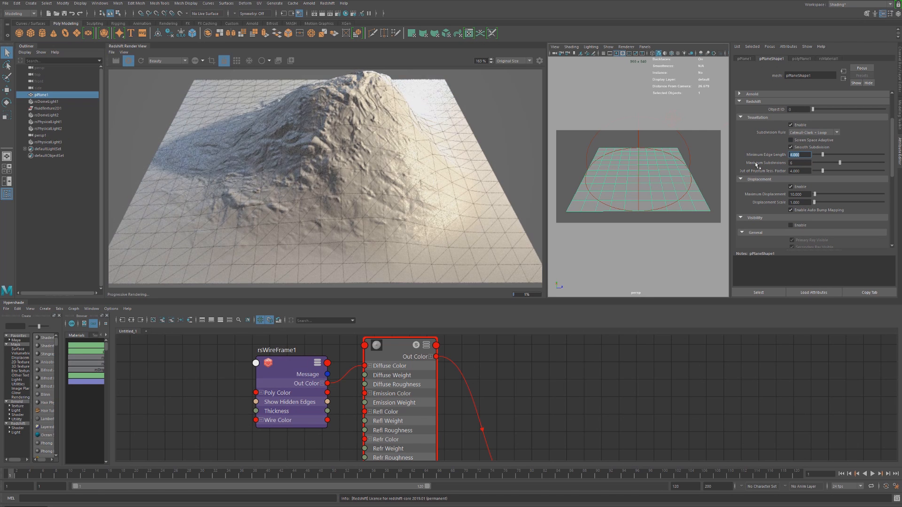
click(800, 141)
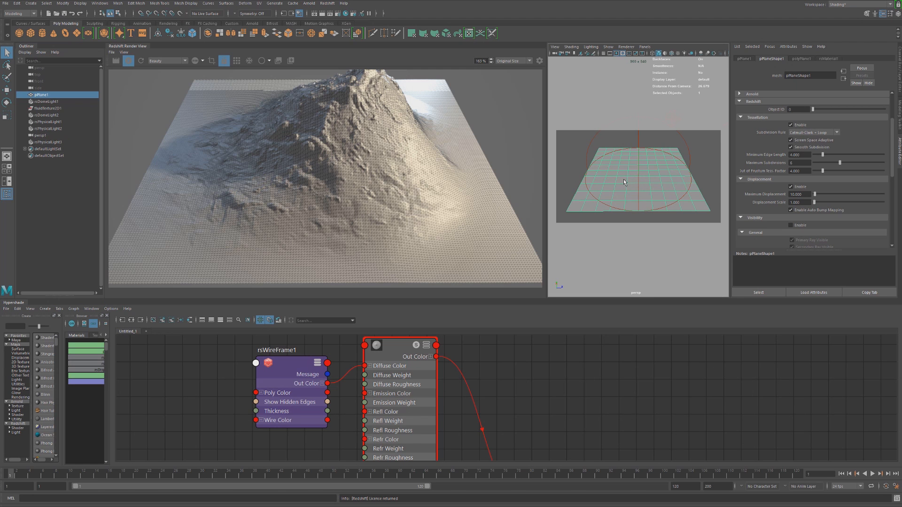
View the displaced mountain from an angled side and freeze the tessellation in the render view
alt+drag(597, 171, 627, 179)
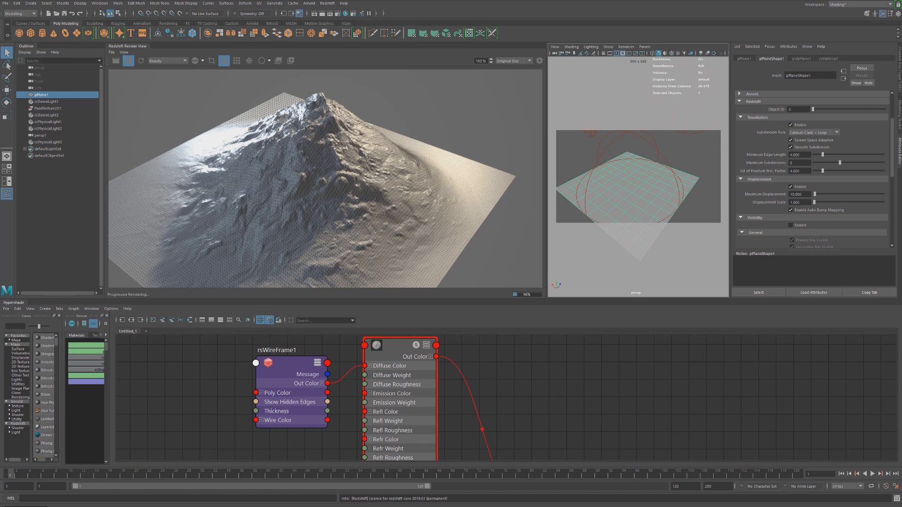
alt+drag(622, 196, 630, 184)
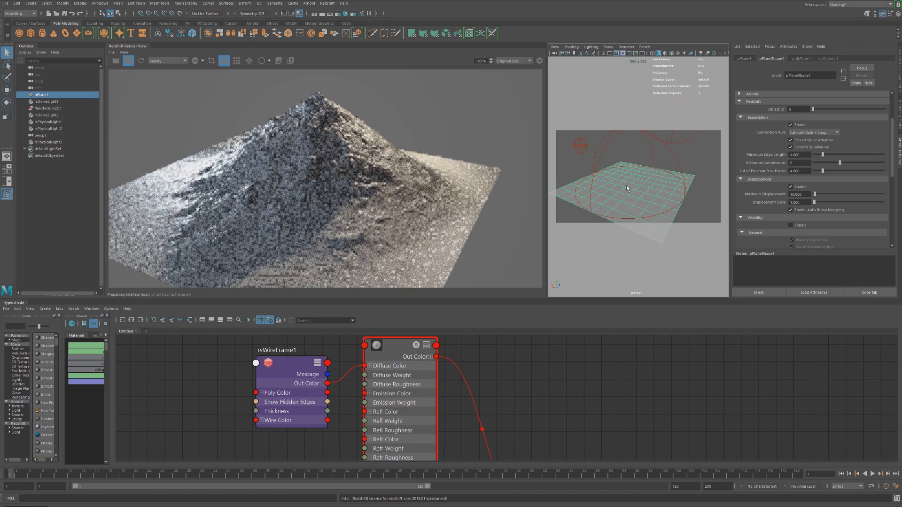
alt+drag(649, 196, 646, 184)
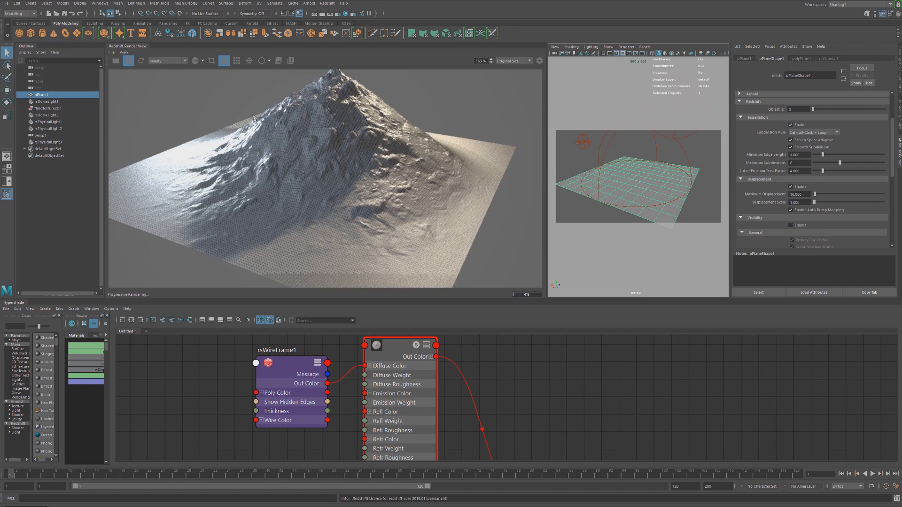
click(249, 62)
Examine the wireframe triangle sizes along the plane's front edge and across the mountain slope in the render
scroll(338, 277, up, 3)
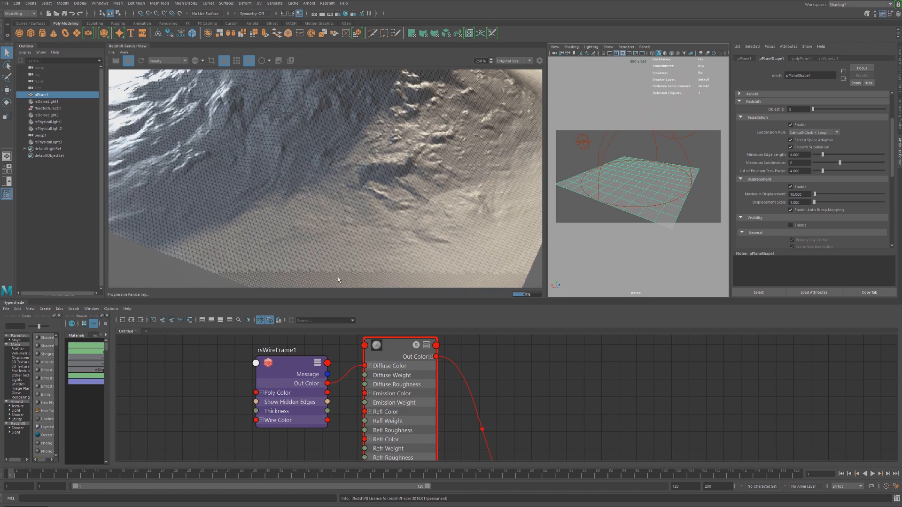
middle_drag(375, 237, 373, 150)
scroll(336, 189, up, 3)
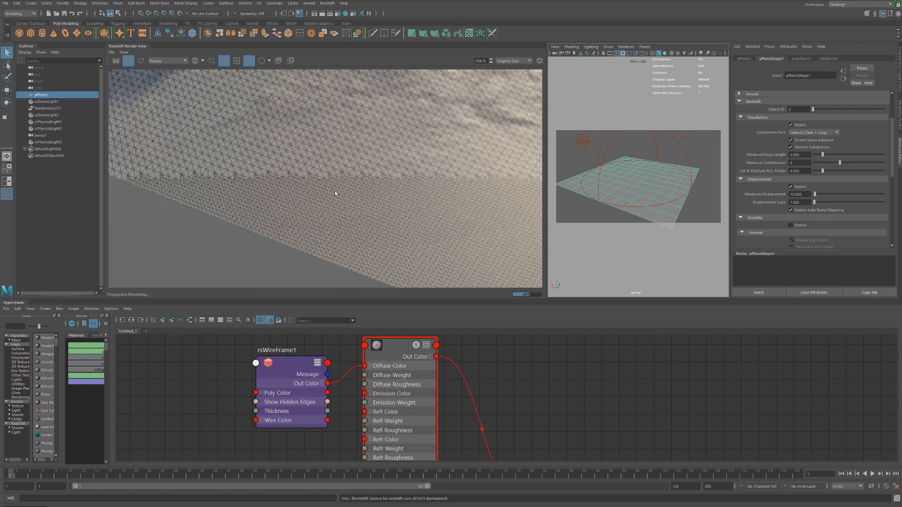
scroll(341, 200, down, 2)
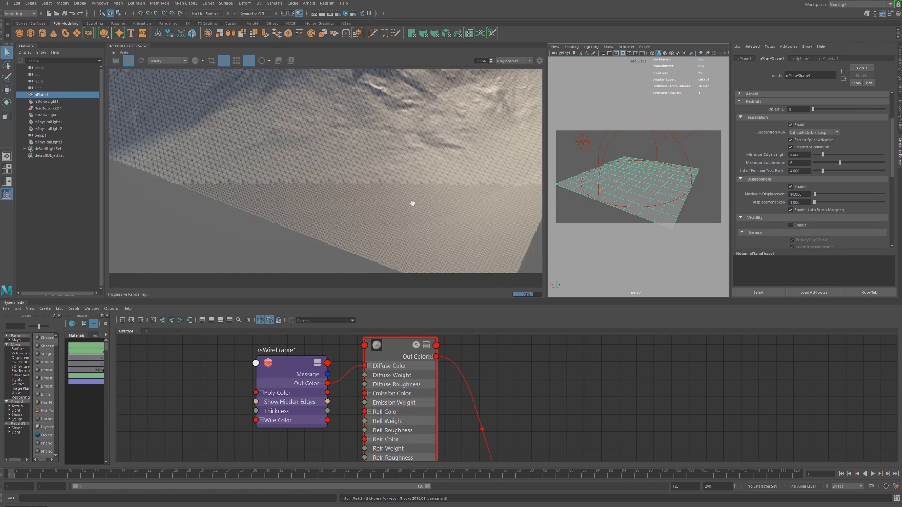
middle_drag(239, 148, 337, 217)
middle_drag(421, 114, 306, 247)
middle_drag(199, 135, 345, 92)
scroll(346, 92, down, 4)
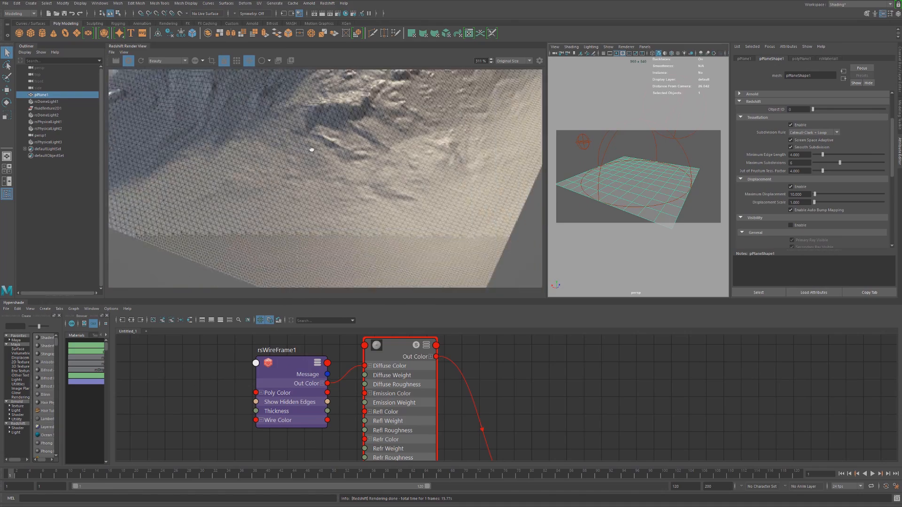
scroll(379, 196, down, 1)
middle_drag(379, 196, 385, 208)
Examine the plane's wireframe density from close range, from farther away and from different sides of the mountain
alt+drag(621, 168, 601, 172)
alt+right_drag(603, 171, 620, 173)
alt+middle_drag(620, 173, 635, 171)
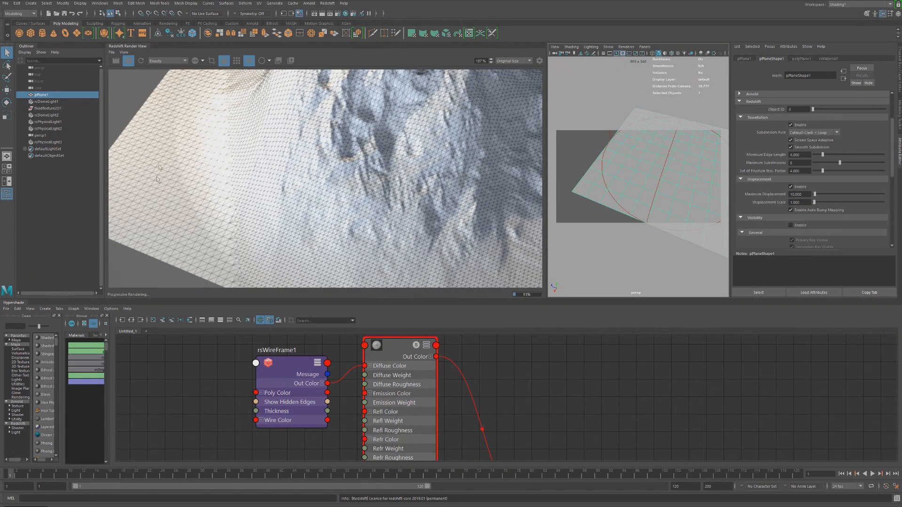
alt+middle_drag(657, 168, 613, 177)
alt+right_drag(613, 178, 617, 164)
alt+drag(632, 164, 615, 150)
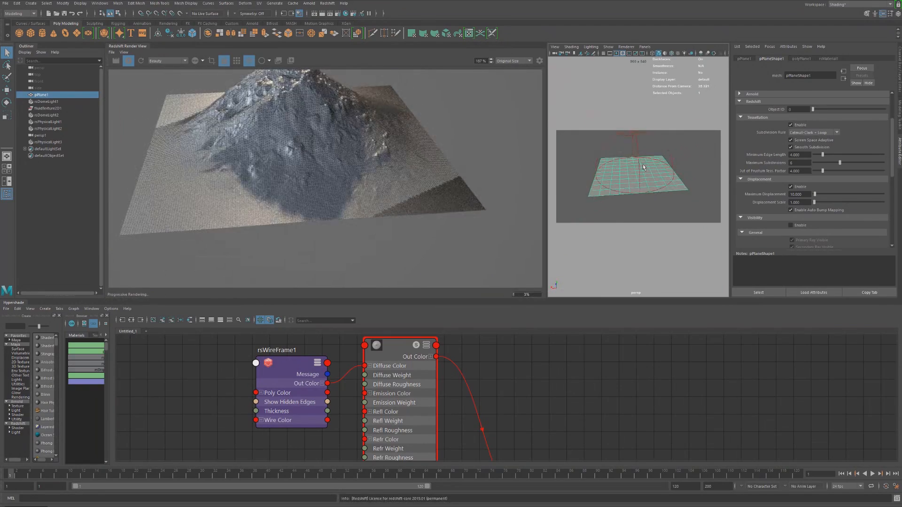
mouse_move(618, 165)
alt+right_down()
mouse_move(648, 175)
mouse_move(629, 177)
alt+right_up()
alt+drag(656, 178, 613, 178)
alt+drag(651, 187, 615, 187)
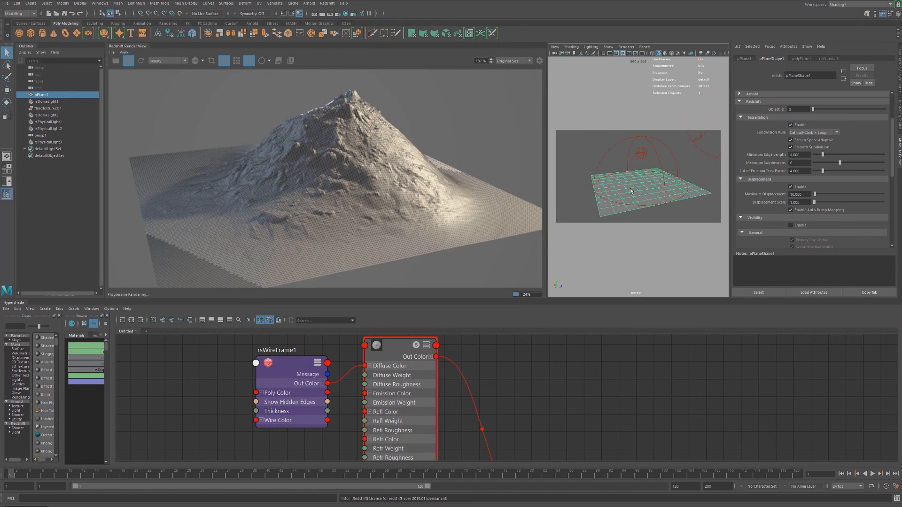
alt+drag(641, 191, 625, 192)
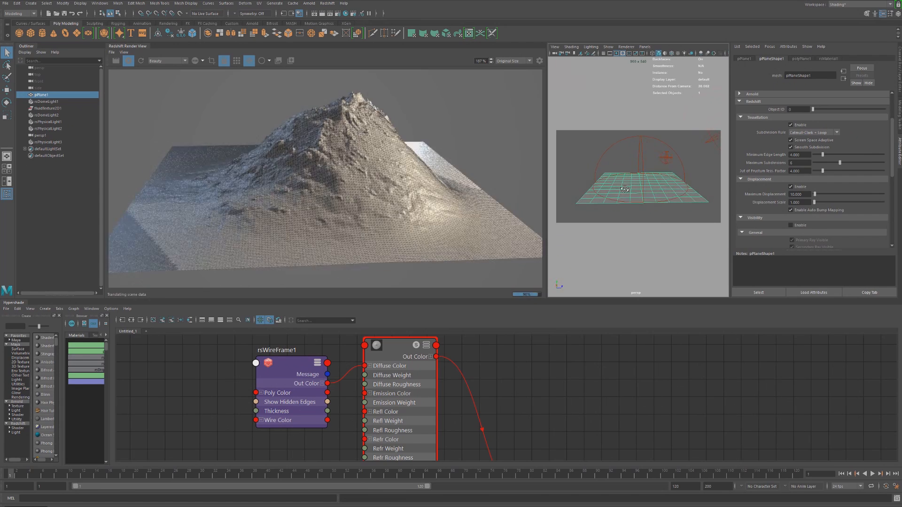
alt+right_drag(630, 188, 641, 188)
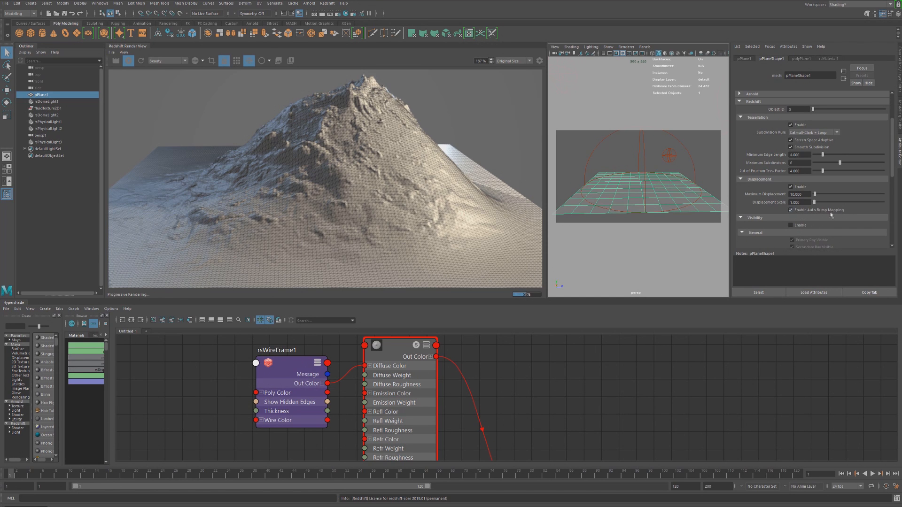
alt+drag(590, 168, 619, 181)
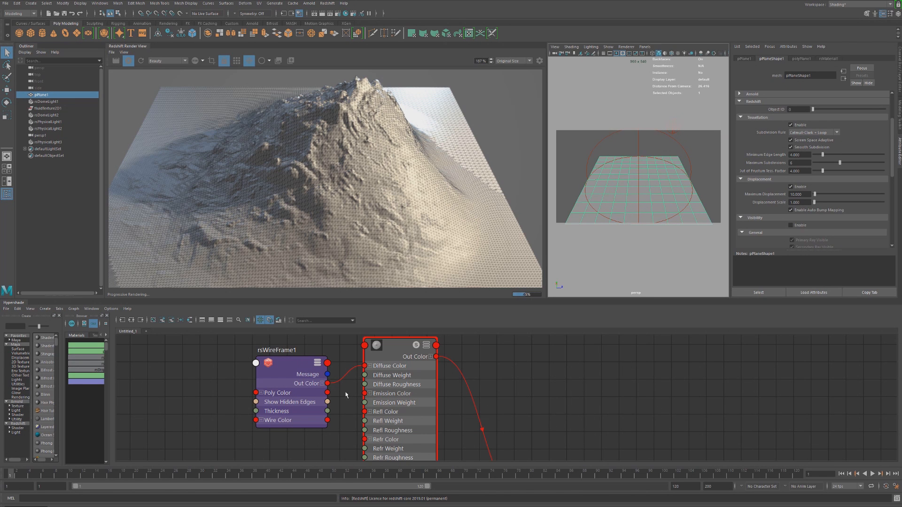
Disconnect the wireframe node from the material's Diffuse Color and change the diffuse color to light grey
click(348, 375)
key(Delete)
click(407, 387)
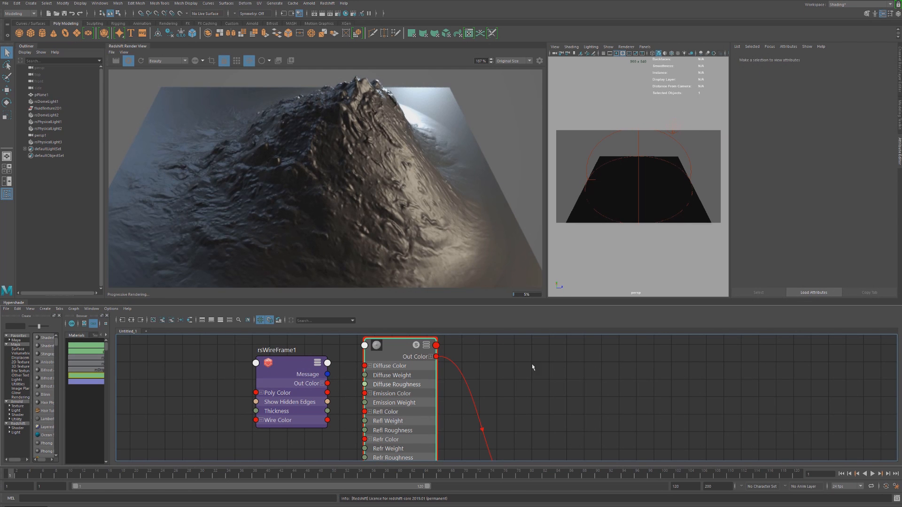
click(845, 142)
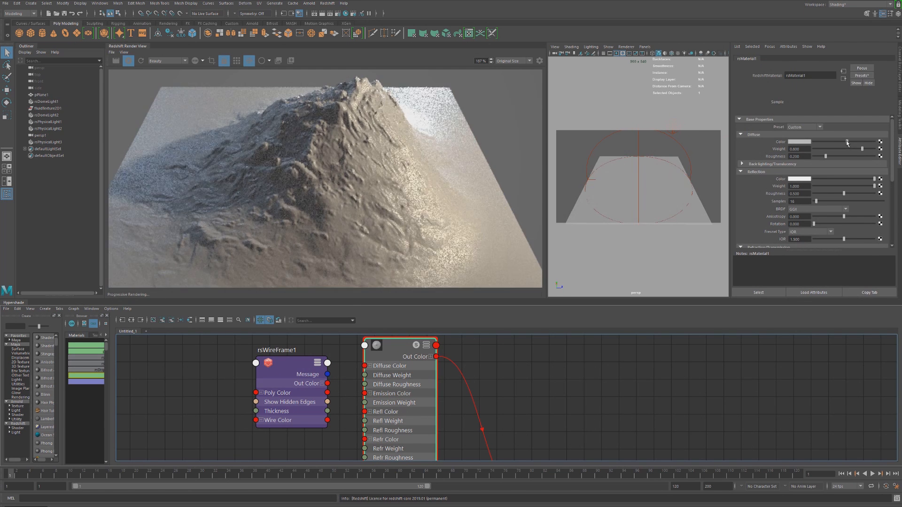
click(581, 410)
alt+middle_drag(552, 429, 560, 407)
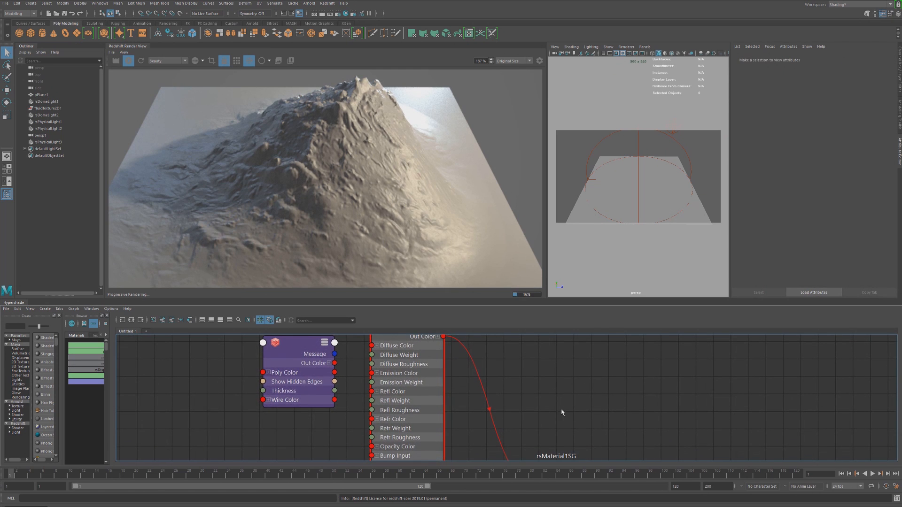
Select the plane and switch its auto bump mapping off, on and off again to compare the rendered detail
click(576, 216)
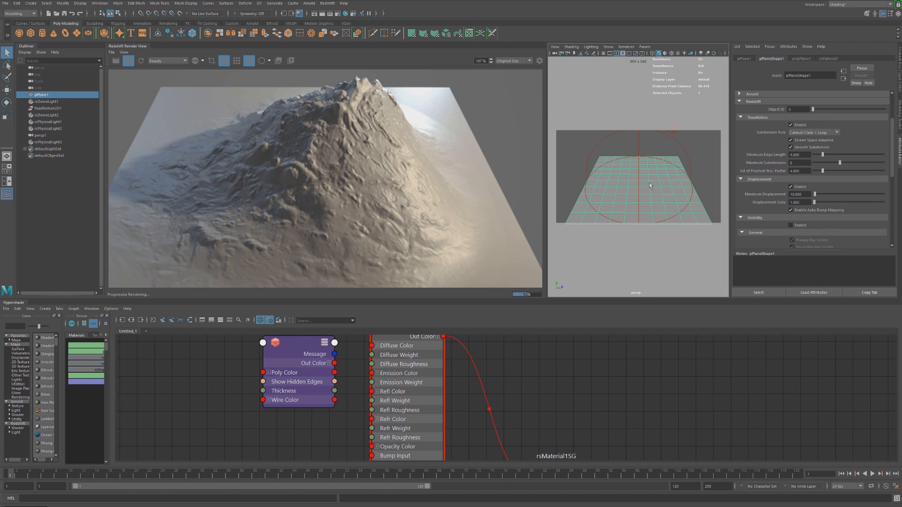
alt+middle_drag(647, 190, 643, 193)
alt+drag(643, 193, 639, 229)
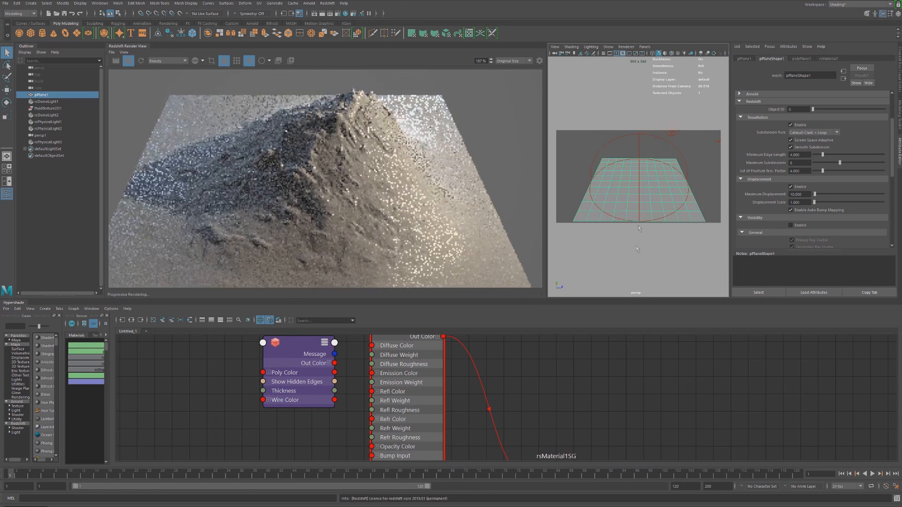
alt+middle_drag(631, 421, 642, 399)
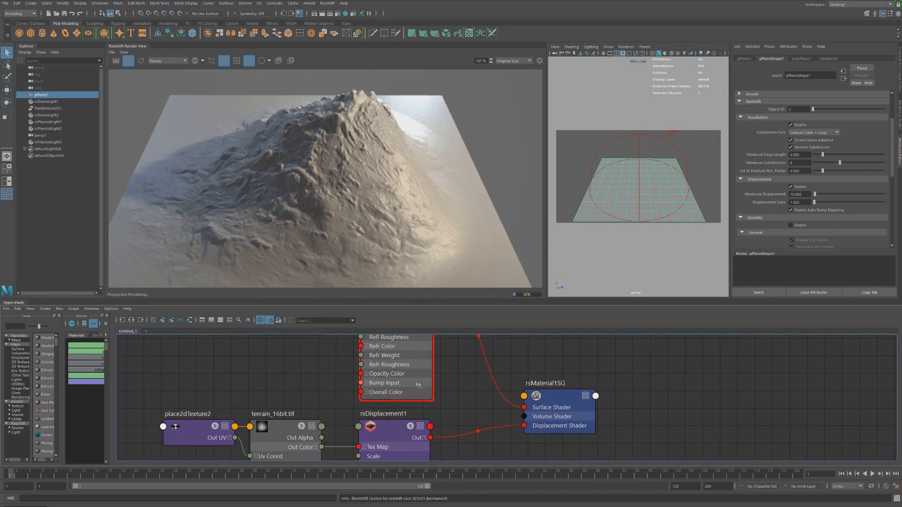
click(803, 211)
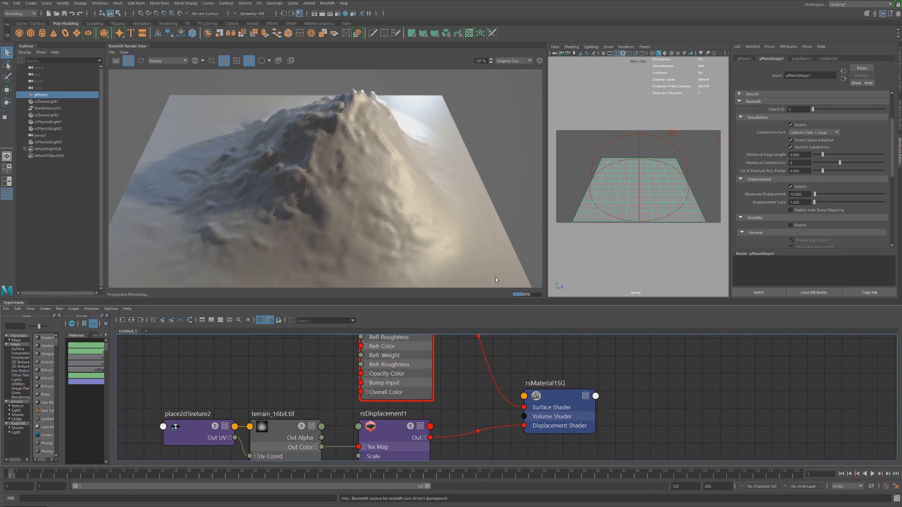
click(809, 211)
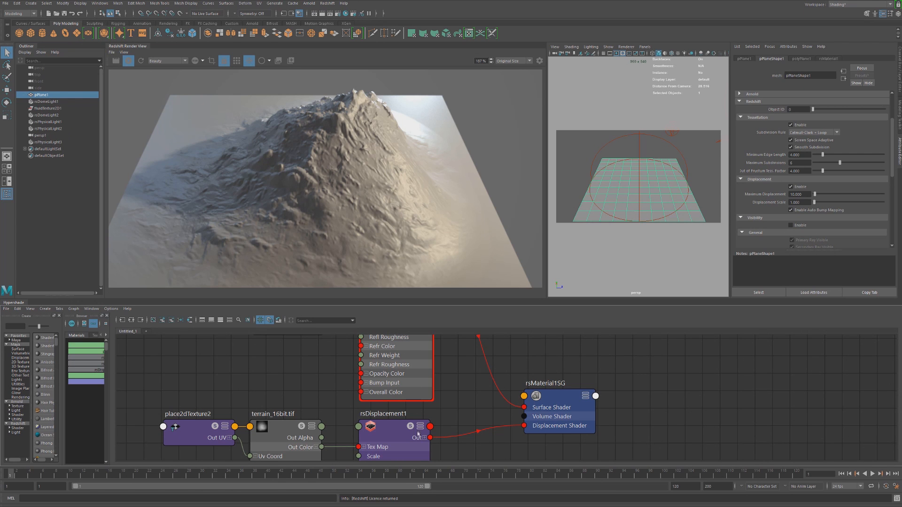
click(813, 211)
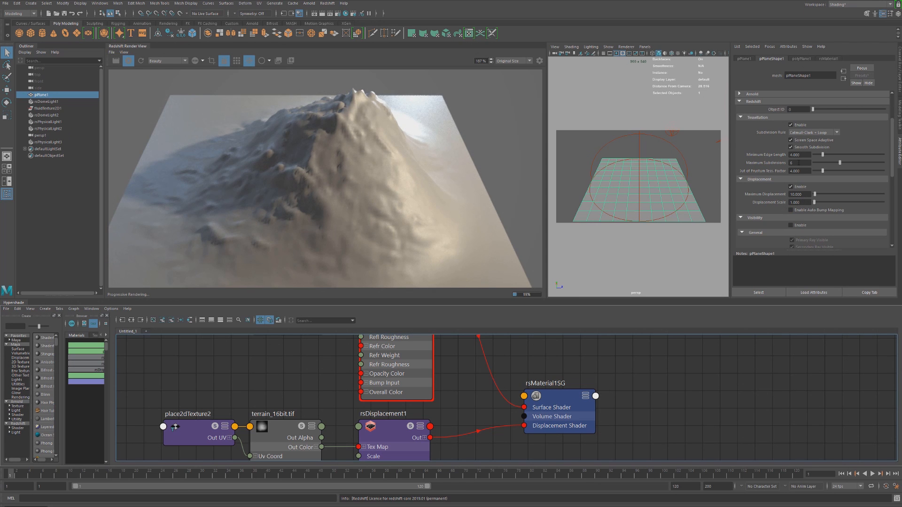
Set the plane's maximum subdivisions to 8 and minimum edge length to 1
drag(794, 163, 783, 176)
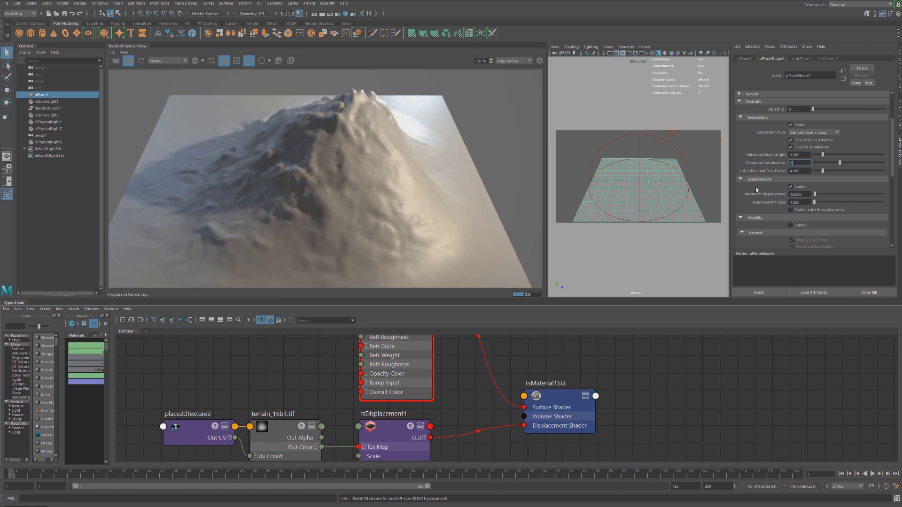
key(Return)
key(shift+Tab)
text(1)
key(Return)
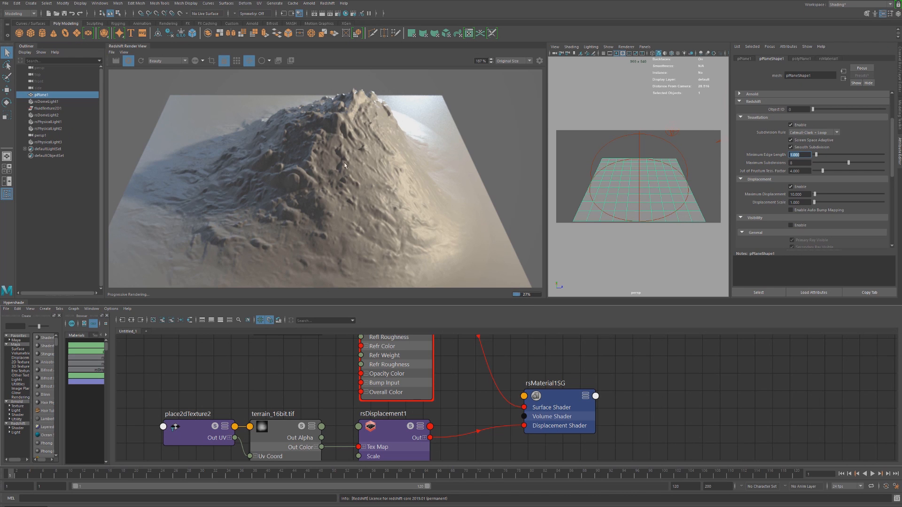
Connect the wireframe node's Out Color to the material's Diffuse Color and inspect the rendered triangle density on the slope and front edge
mouse_move(295, 378)
alt+middle_down()
mouse_move(325, 416)
mouse_move(288, 425)
mouse_move(277, 461)
alt+middle_up()
alt+middle_drag(316, 364, 311, 387)
drag(299, 398, 337, 381)
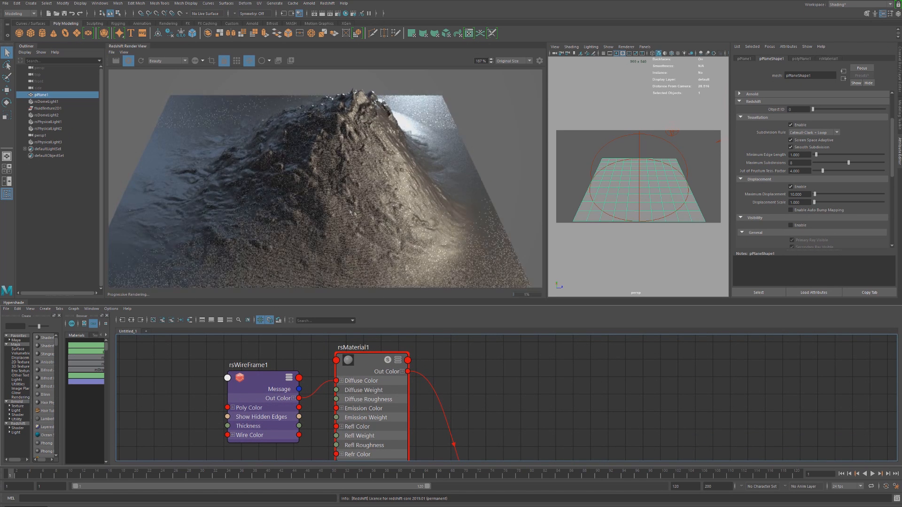
scroll(405, 210, up, 8)
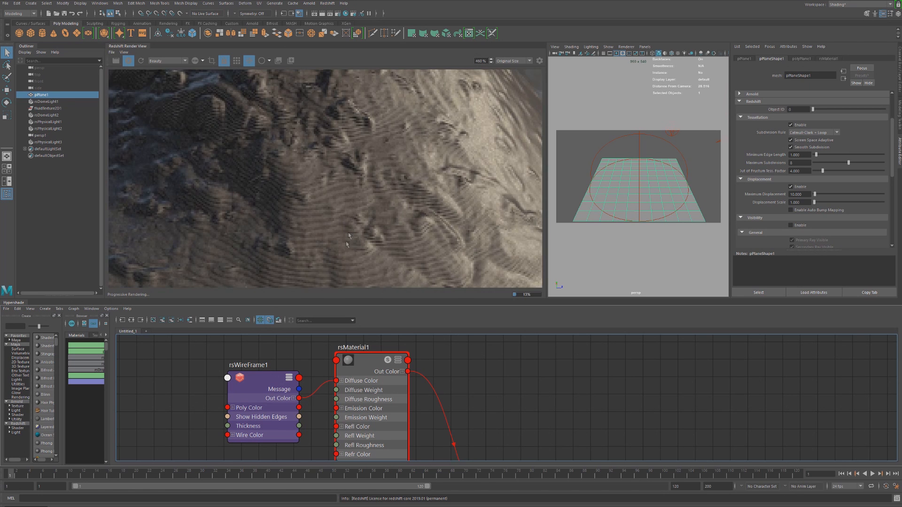
middle_drag(425, 186, 388, 174)
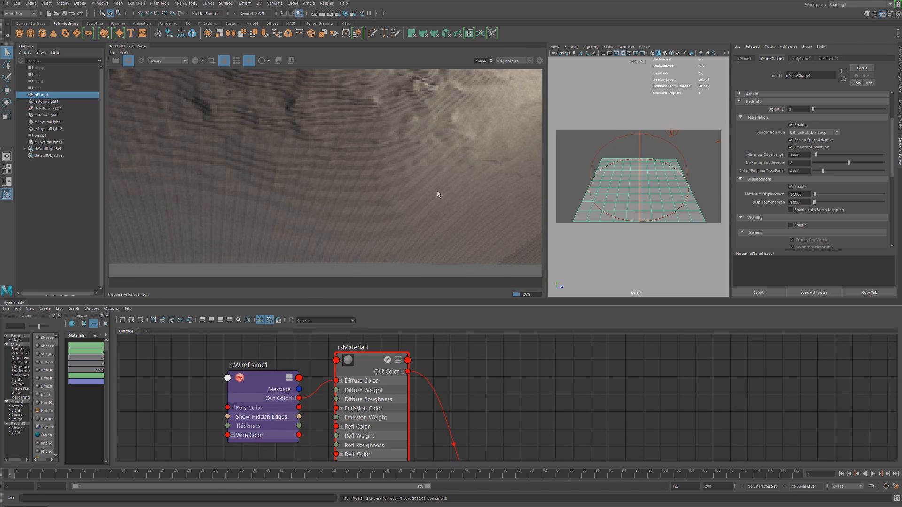
scroll(437, 194, down, 2)
middle_drag(229, 169, 352, 208)
scroll(376, 183, down, 5)
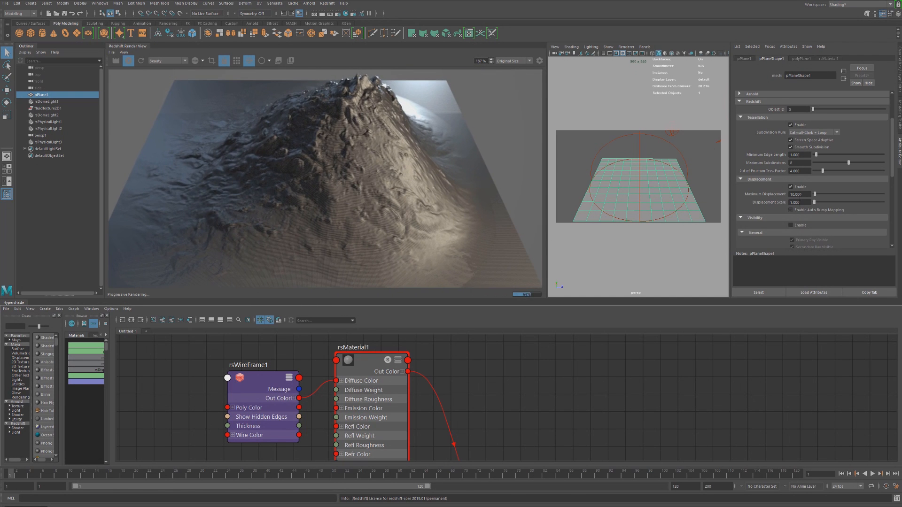
Set the minimum edge length to 4 and maximum subdivisions to 6, enable auto bump mapping, and inspect the rendered wireframe
click(791, 155)
text(4)
key(Return)
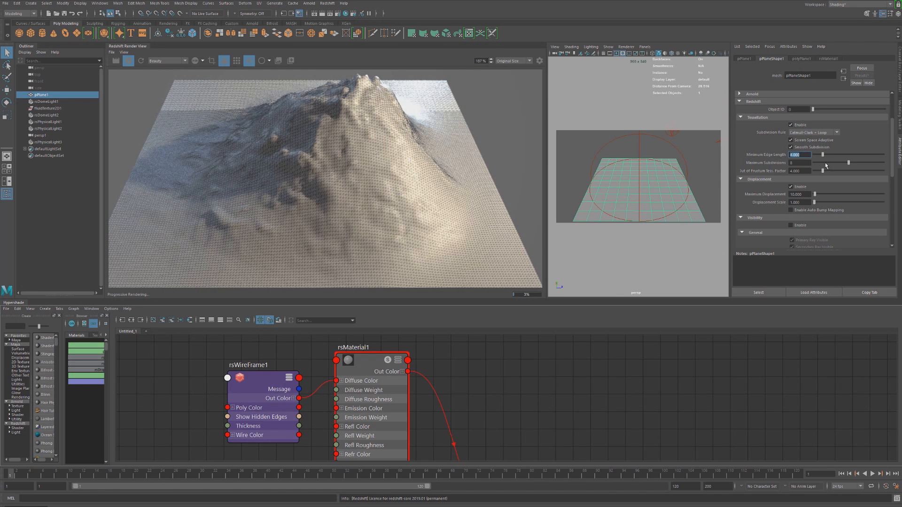
key(Tab)
text(6)
key(Return)
click(832, 209)
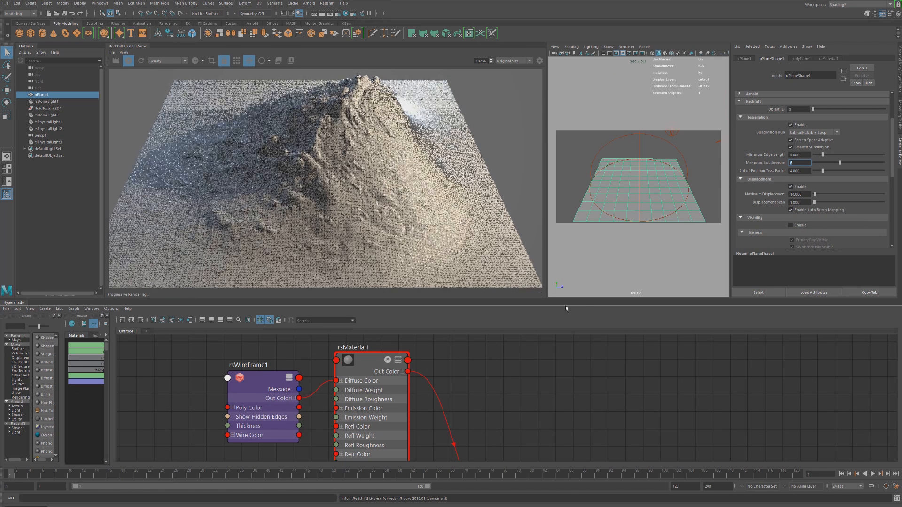
scroll(358, 237, up, 8)
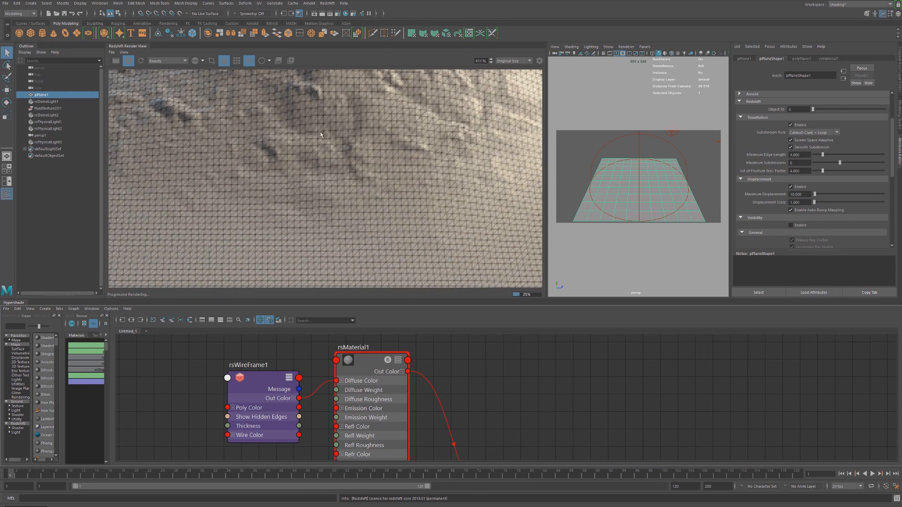
scroll(462, 143, down, 8)
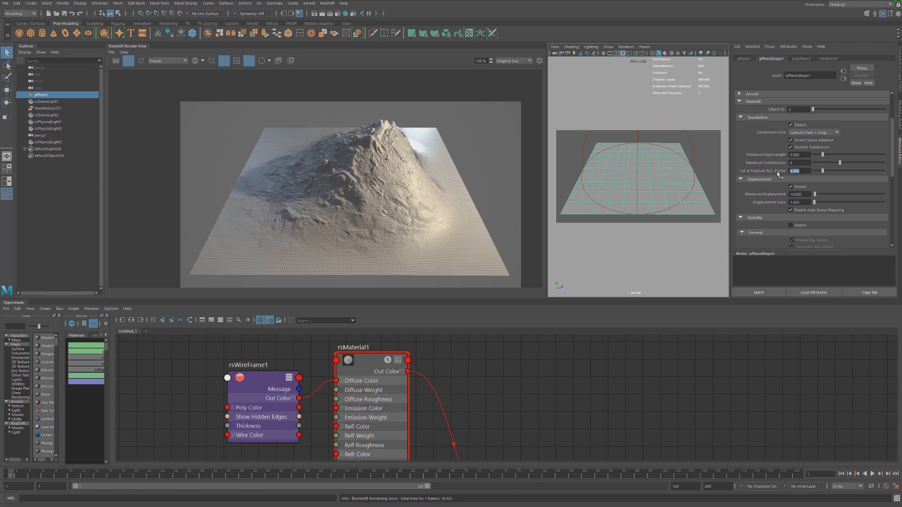
Frame the plane's far corner closely and refresh the frozen tessellation in the render view for that camera position
click(804, 172)
click(790, 187)
alt+middle_drag(613, 170, 632, 191)
alt+right_drag(632, 192, 714, 183)
alt+middle_drag(645, 170, 647, 175)
alt+right_drag(646, 175, 673, 181)
alt+middle_drag(672, 181, 635, 167)
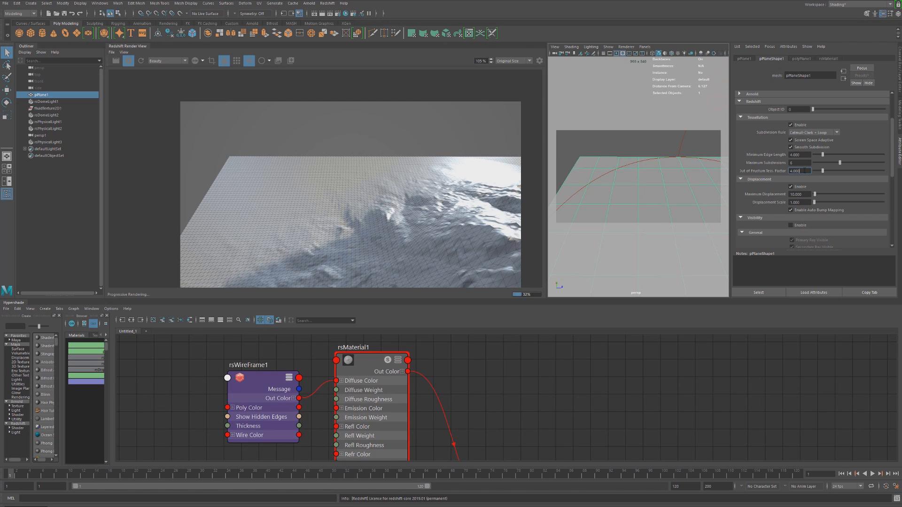
click(250, 62)
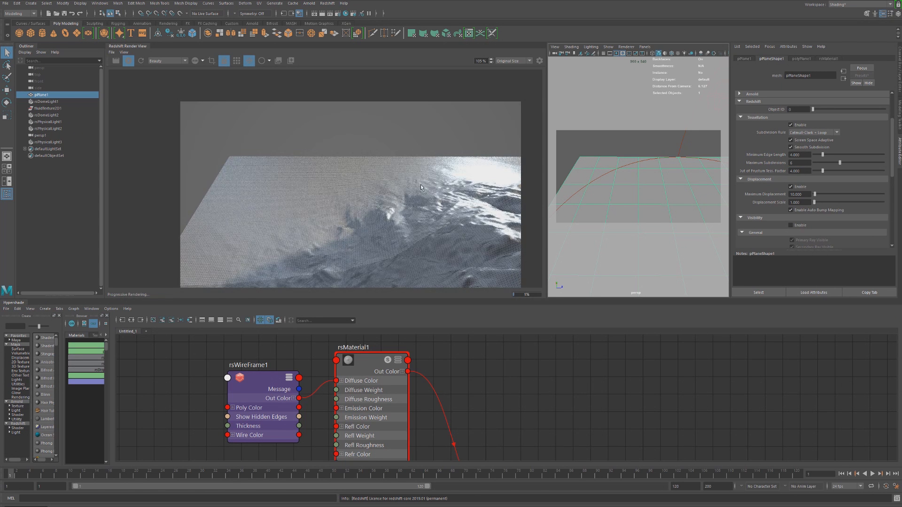
scroll(368, 235, up, 5)
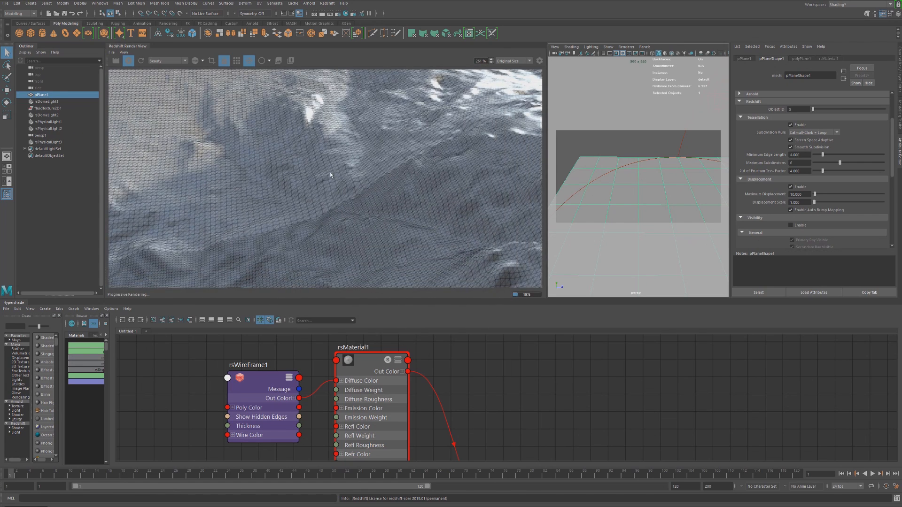
scroll(329, 172, down, 4)
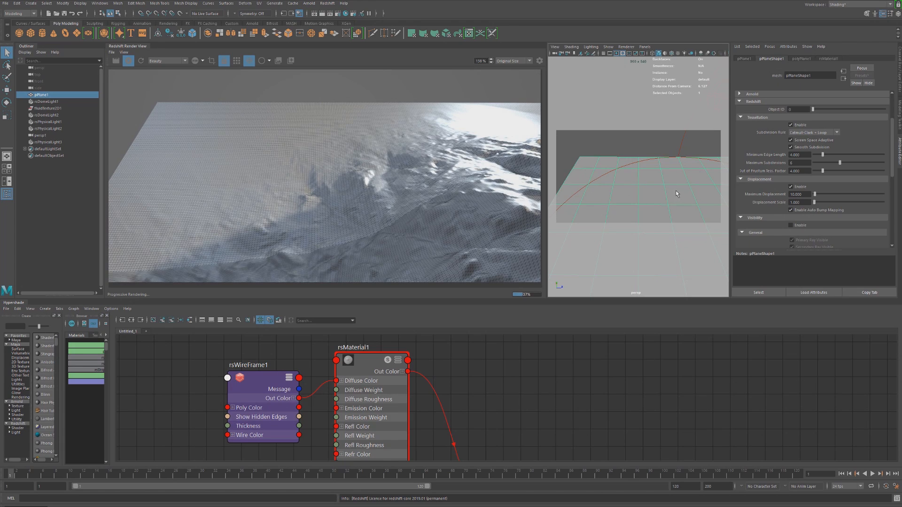
Examine the wireframe from wider views, comparing triangle density inside and outside the area covered by the close-up camera
alt+drag(685, 193, 624, 177)
alt+right_drag(624, 177, 655, 181)
alt+drag(651, 182, 570, 145)
alt+right_drag(687, 175, 632, 172)
mouse_move(631, 172)
alt+middle_down()
mouse_move(654, 186)
mouse_move(645, 180)
alt+middle_up()
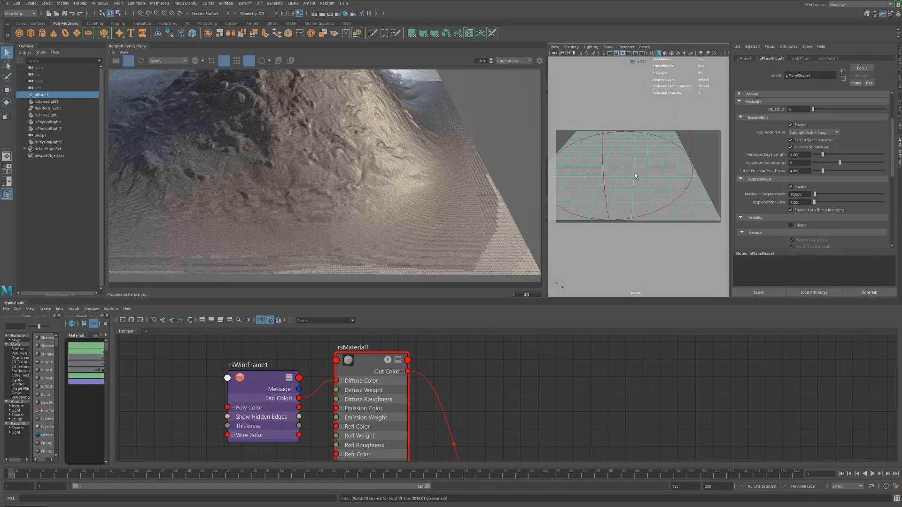
alt+drag(593, 201, 649, 177)
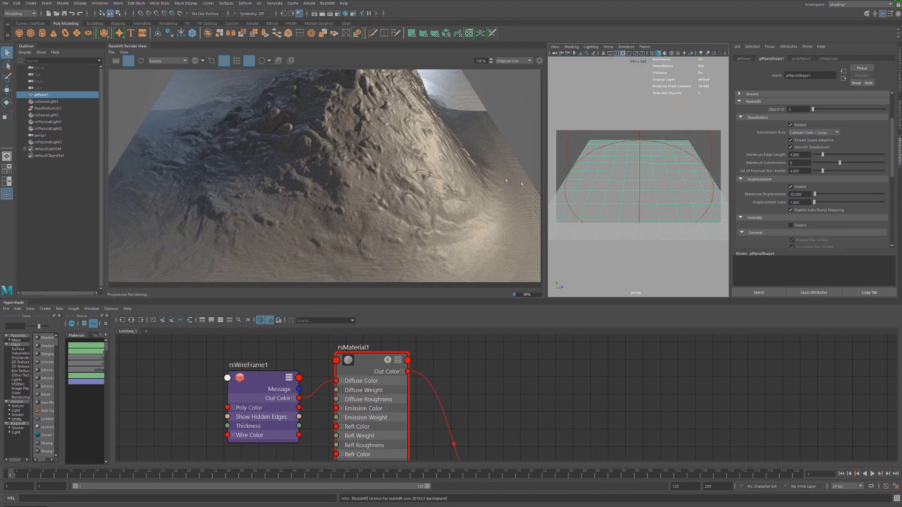
alt+drag(680, 189, 656, 189)
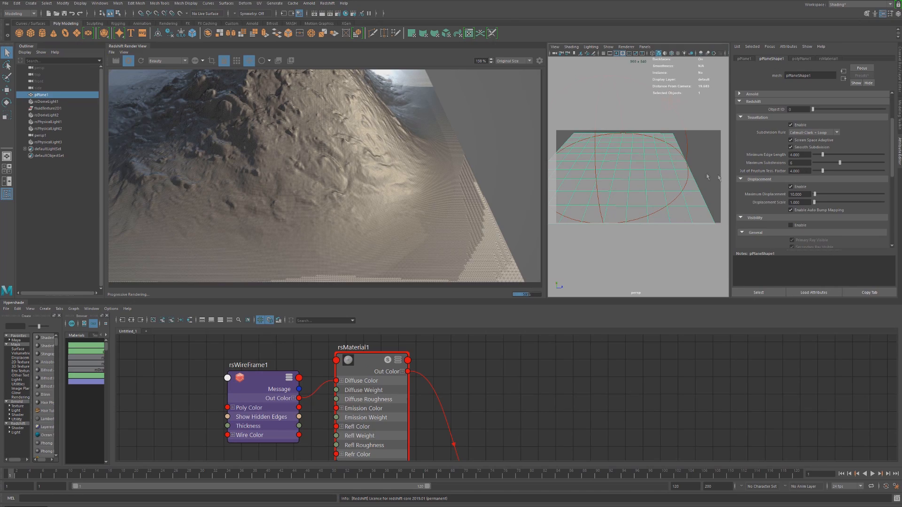
Frame the plane's far corner closely again and set the Out of Frustum Tess. Factor to 32
alt+middle_drag(611, 158, 663, 193)
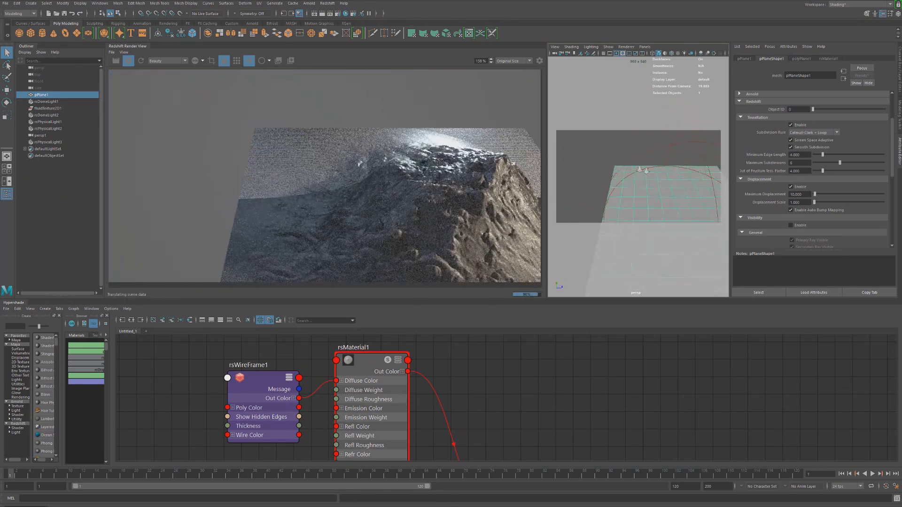
alt+right_drag(638, 170, 737, 193)
alt+middle_drag(648, 178, 654, 181)
alt+right_drag(625, 166, 644, 172)
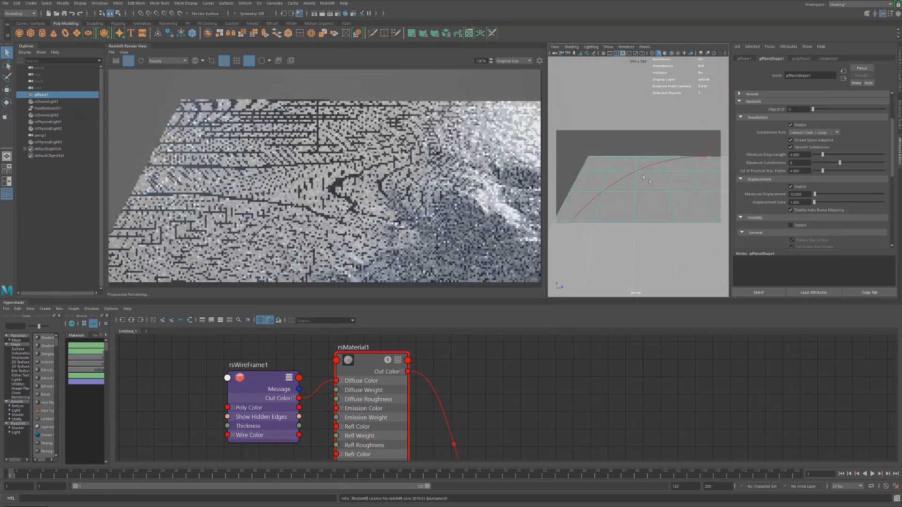
mouse_move(643, 172)
alt+middle_down()
mouse_move(650, 186)
mouse_move(646, 174)
alt+middle_up()
alt+right_drag(624, 163, 650, 171)
alt+middle_drag(636, 171, 650, 173)
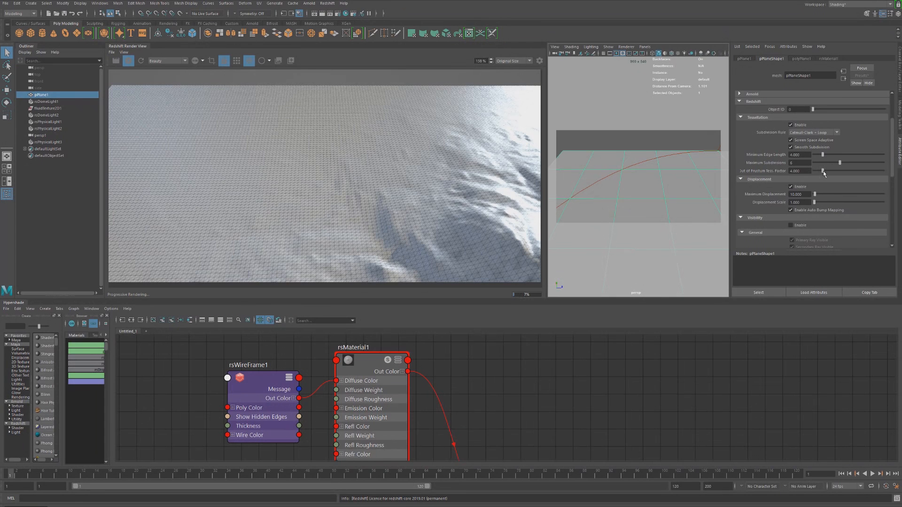
drag(823, 171, 895, 174)
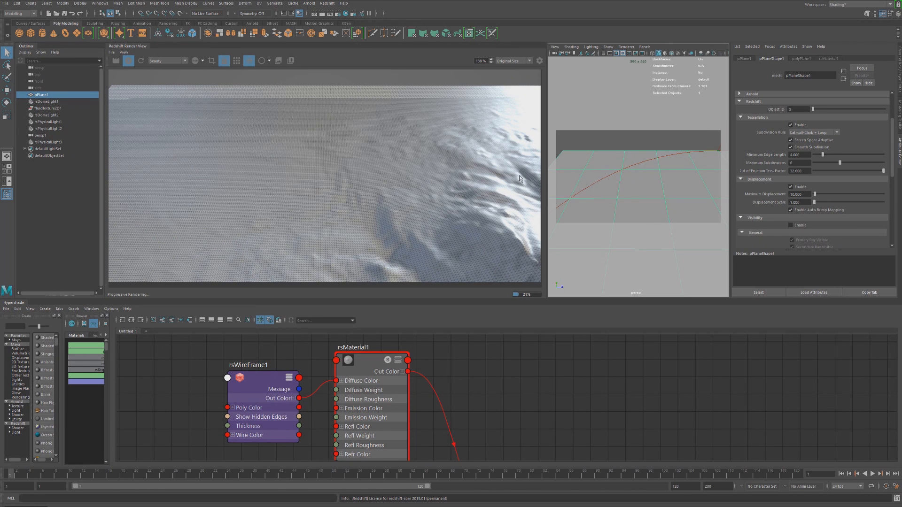
Examine from farther away how the wireframe density changes across the plane beyond the close-up camera's frame
alt+right_drag(680, 179, 604, 180)
alt+middle_drag(677, 210, 628, 158)
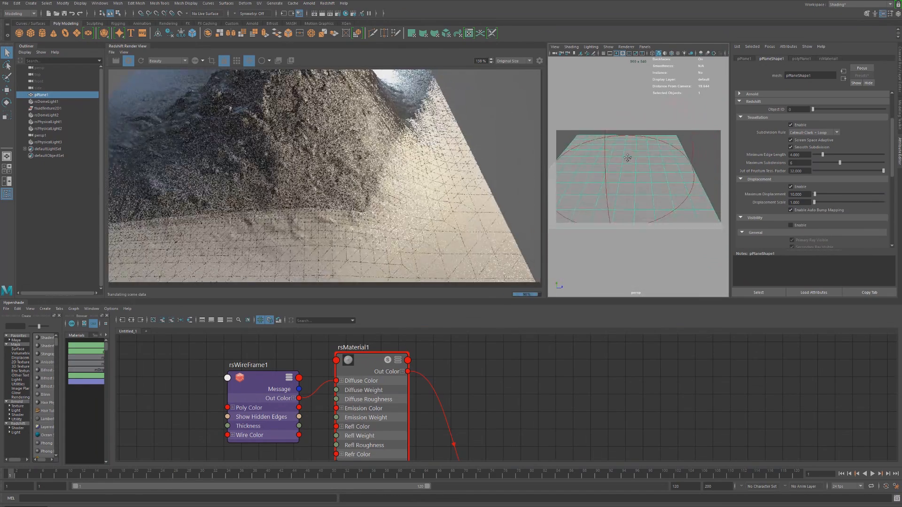
alt+right_drag(629, 158, 618, 155)
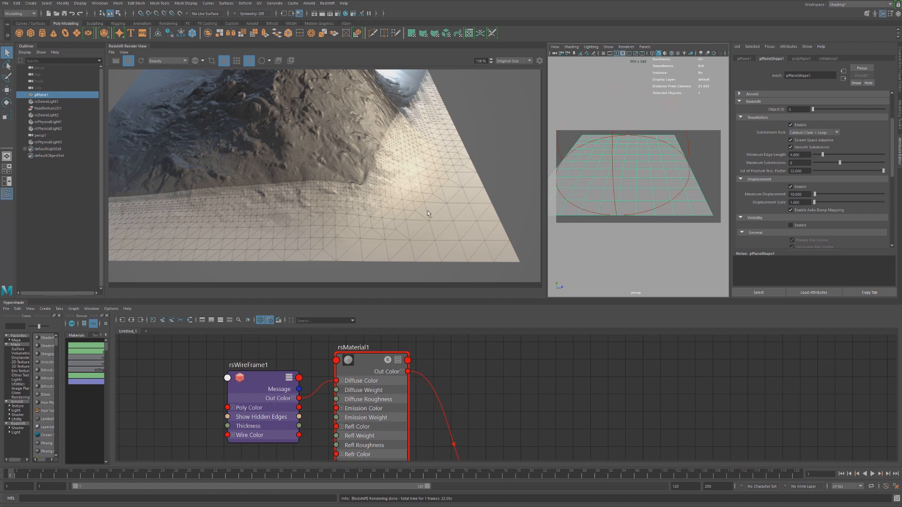
alt+middle_drag(639, 165, 653, 172)
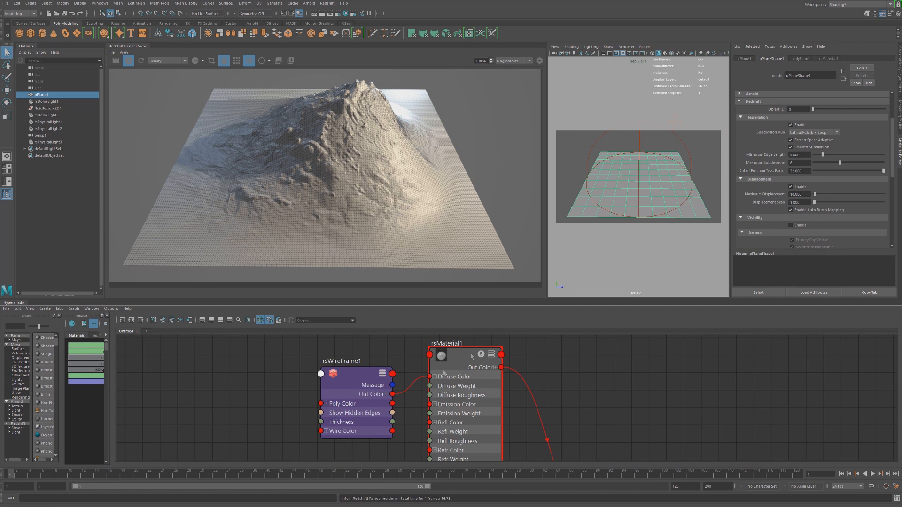
Disconnect the wireframe node from the material's Diffuse Color and set the diffuse color to light grey
mouse_move(355, 389)
mouse_down()
mouse_move(328, 383)
mouse_move(341, 383)
mouse_up()
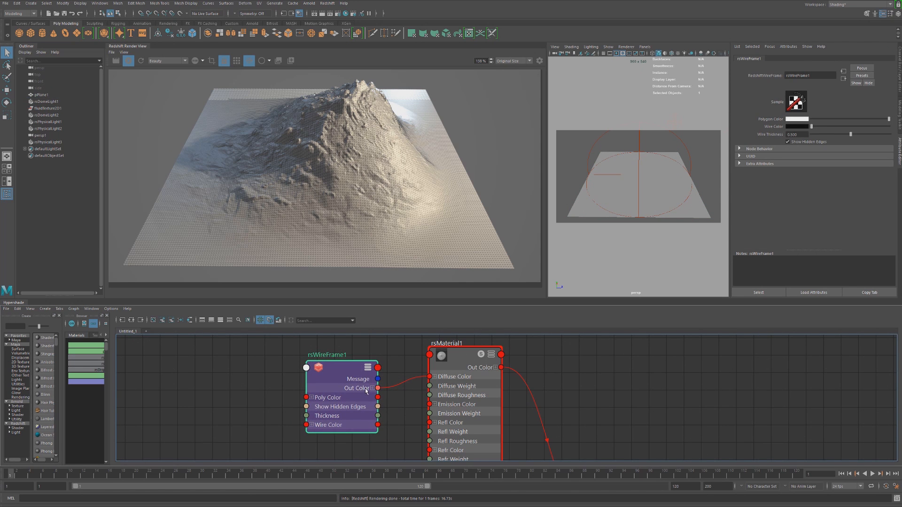
click(401, 379)
key(Delete)
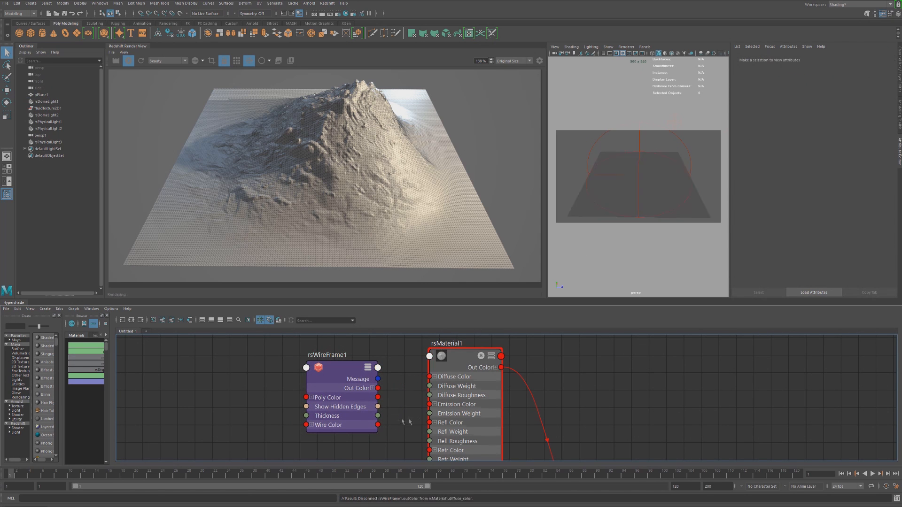
click(843, 142)
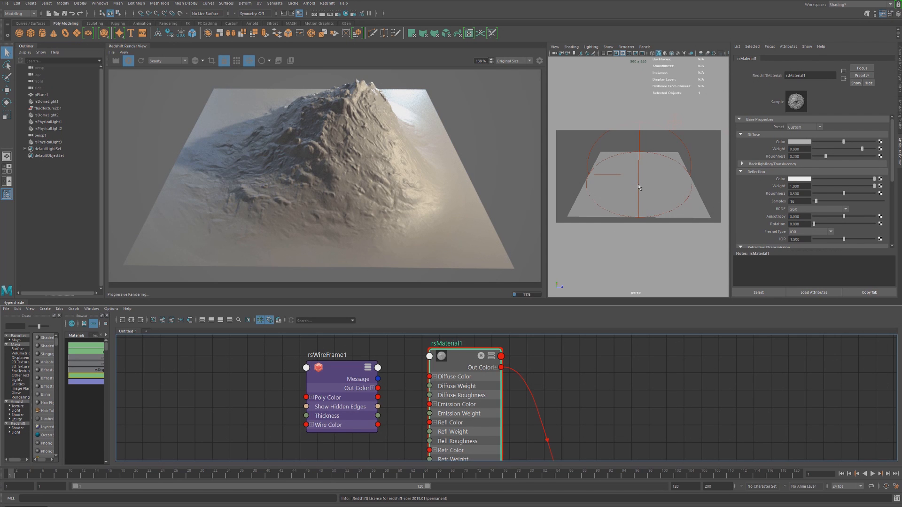
Set the plane's Maximum Displacement to 1 while viewing the displaced mountain from the side
mouse_move(638, 187)
alt+mouse_down()
mouse_move(640, 166)
mouse_move(641, 184)
mouse_move(642, 175)
alt+mouse_up()
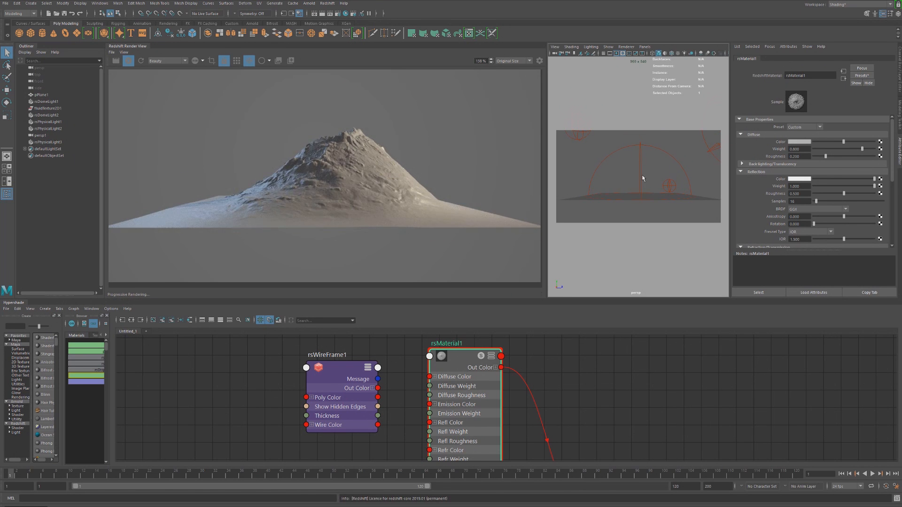
click(707, 197)
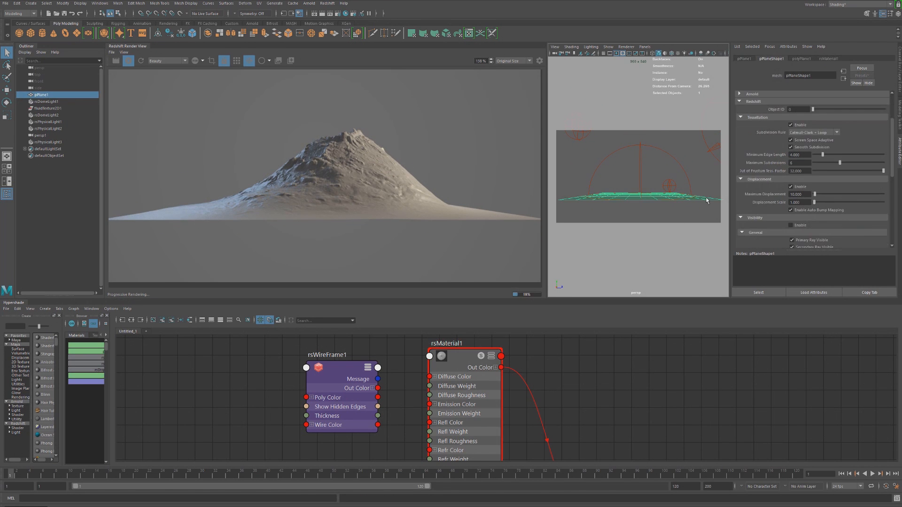
double_click(798, 194)
text(1)
key(Return)
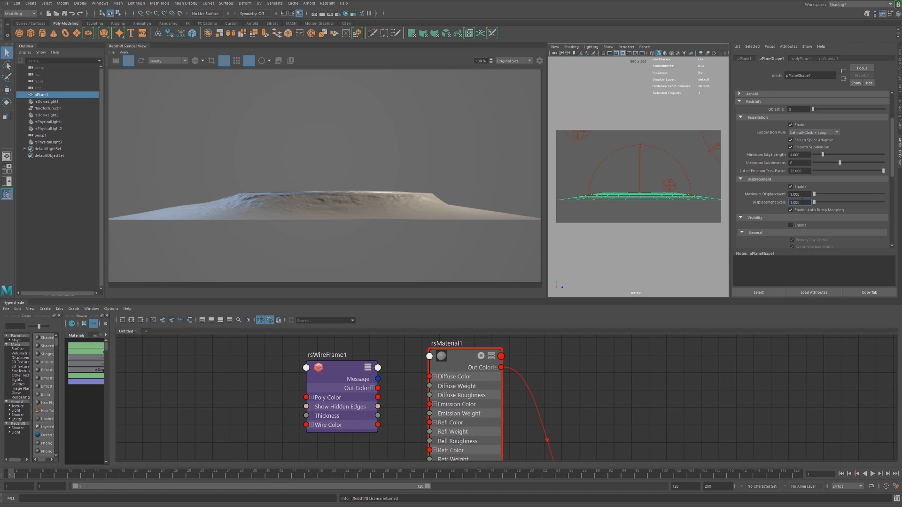
Raise the plane's Maximum Displacement to 5
click(804, 196)
mouse_move(793, 196)
mouse_down()
mouse_move(801, 196)
mouse_move(792, 196)
mouse_up()
text(5)
key(Return)
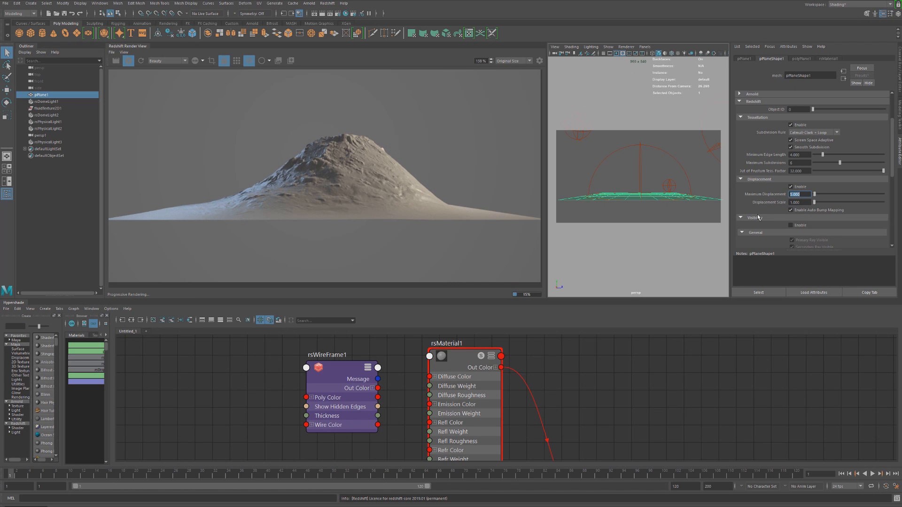
Set the plane's Maximum Displacement to 10 and view the whole mountain from above
text(10)
key(Return)
alt+drag(639, 192, 636, 167)
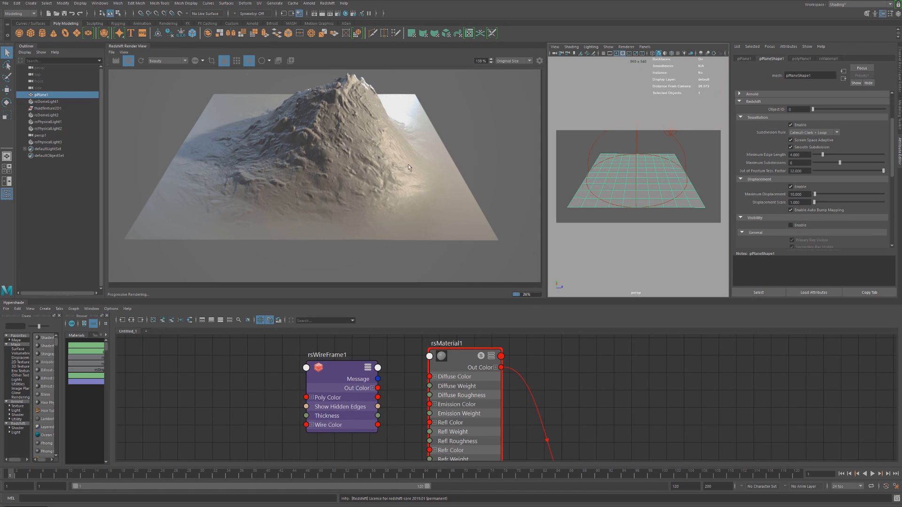
alt+drag(638, 190, 638, 188)
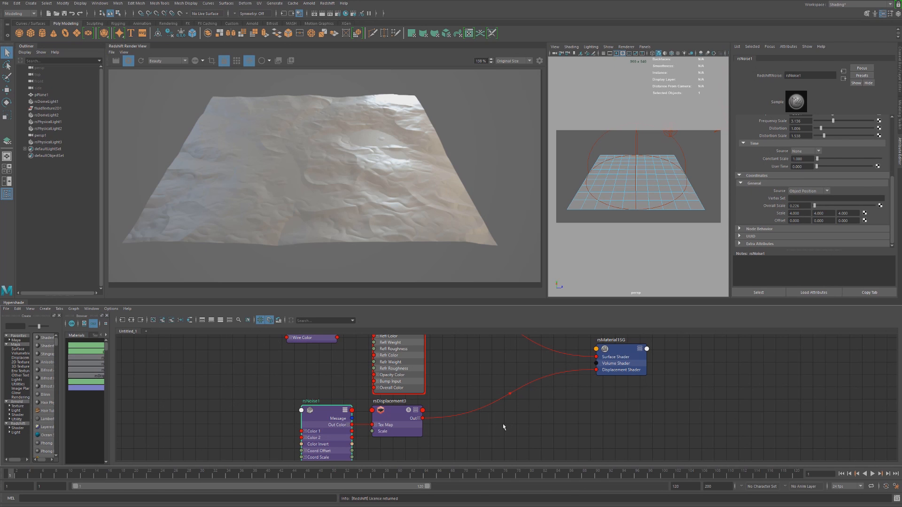
Set the Scale of the displacement node fed by the noise texture to 5
click(249, 392)
drag(317, 414, 308, 414)
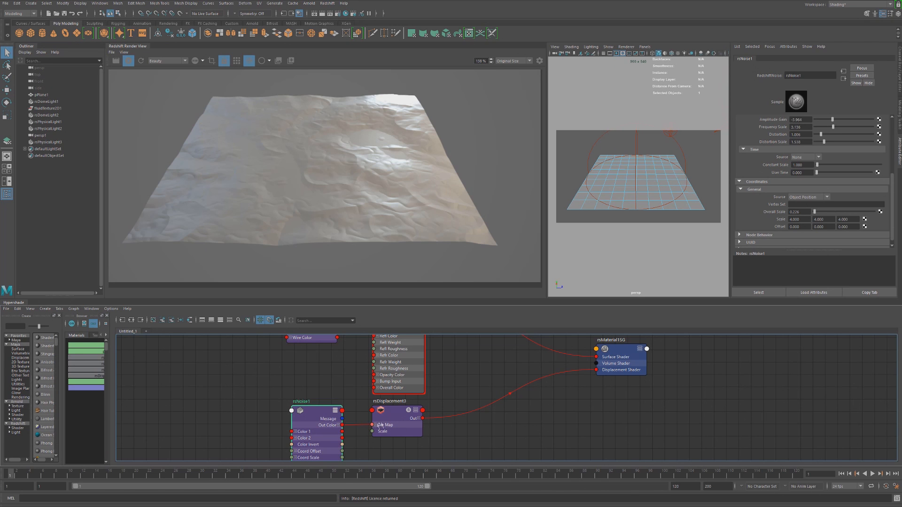
click(393, 421)
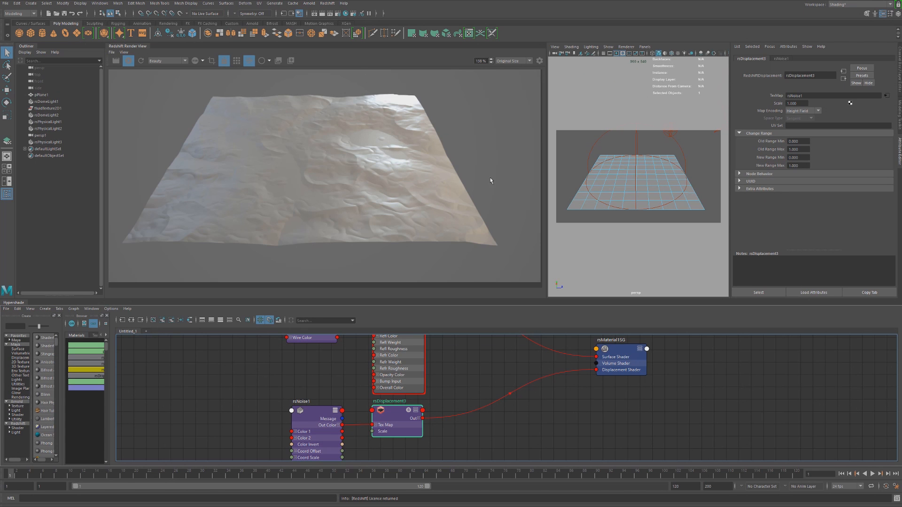
drag(311, 418, 315, 417)
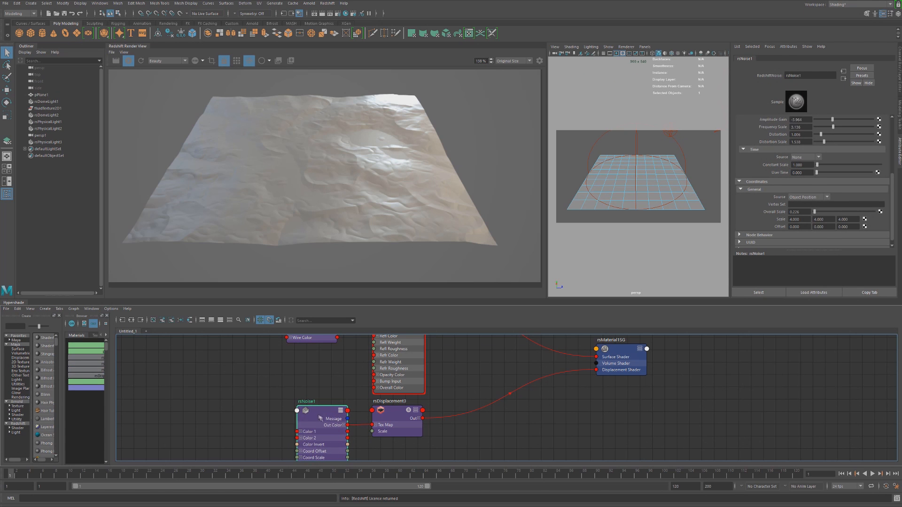
drag(398, 426, 397, 426)
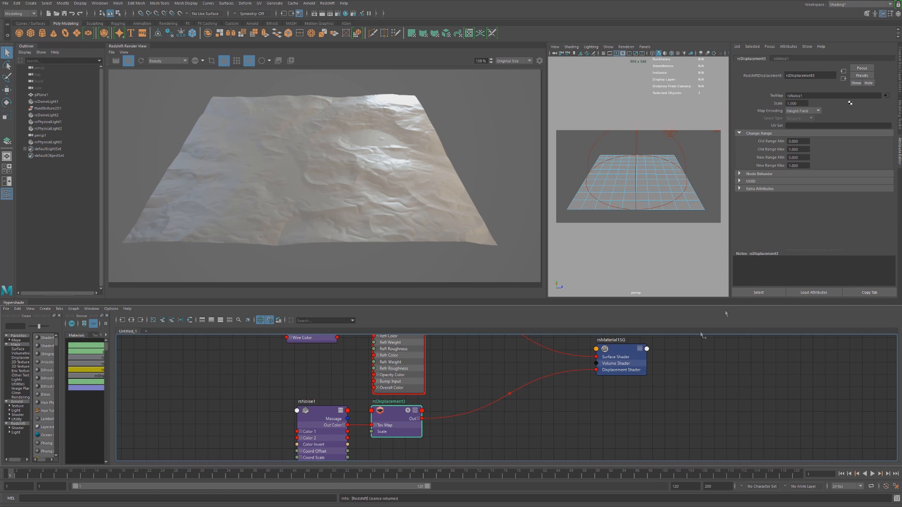
click(799, 104)
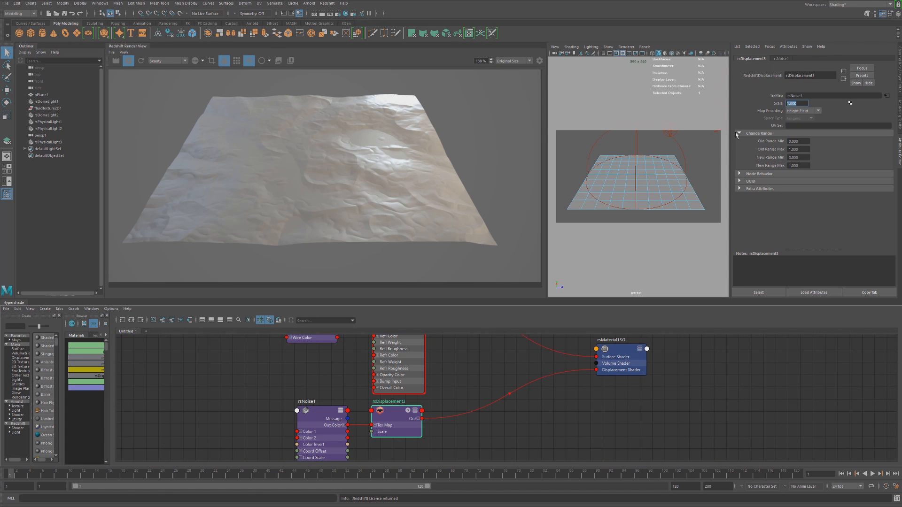
text(5)
key(Return)
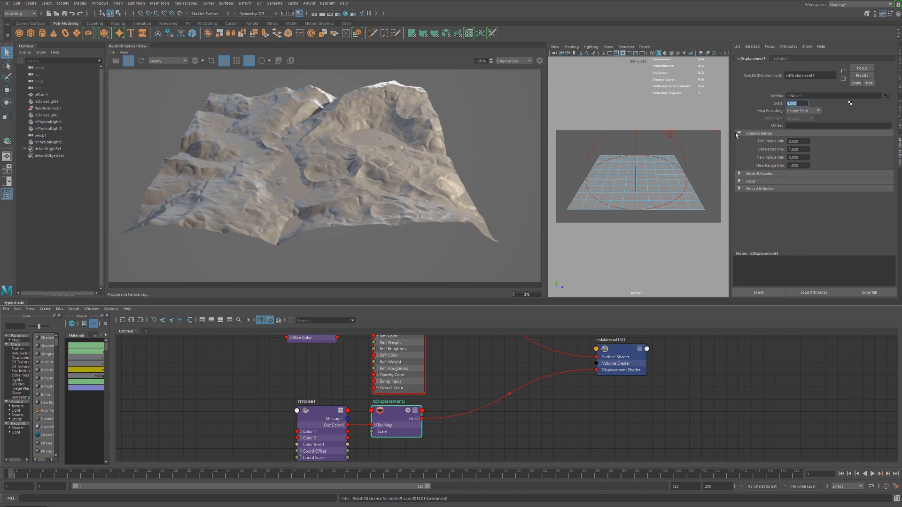
Examine the noise-displaced terrain close up in the render, including its flat areas, and from low side angles
scroll(276, 143, up, 5)
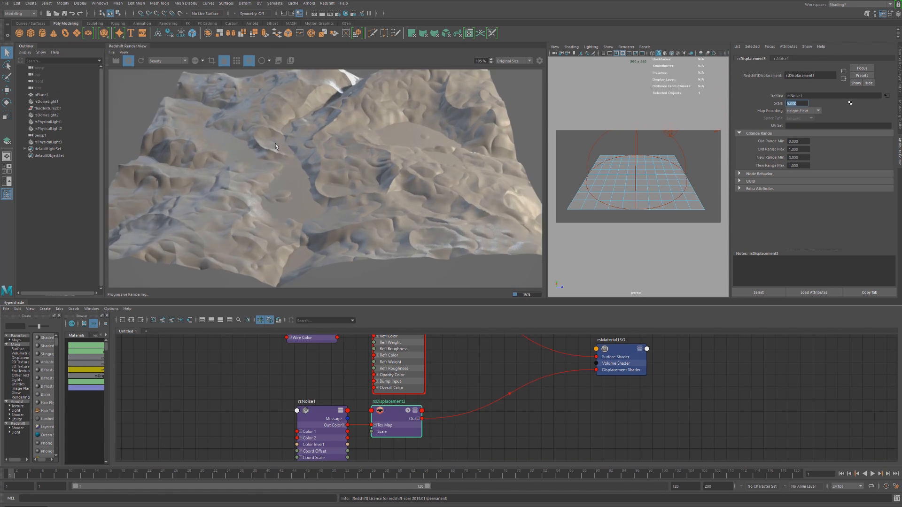
scroll(375, 174, up, 1)
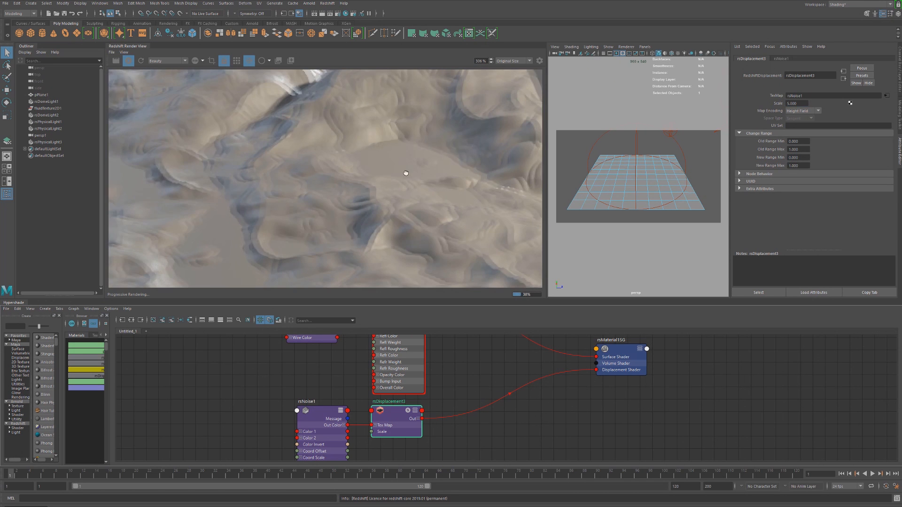
middle_drag(220, 215, 347, 148)
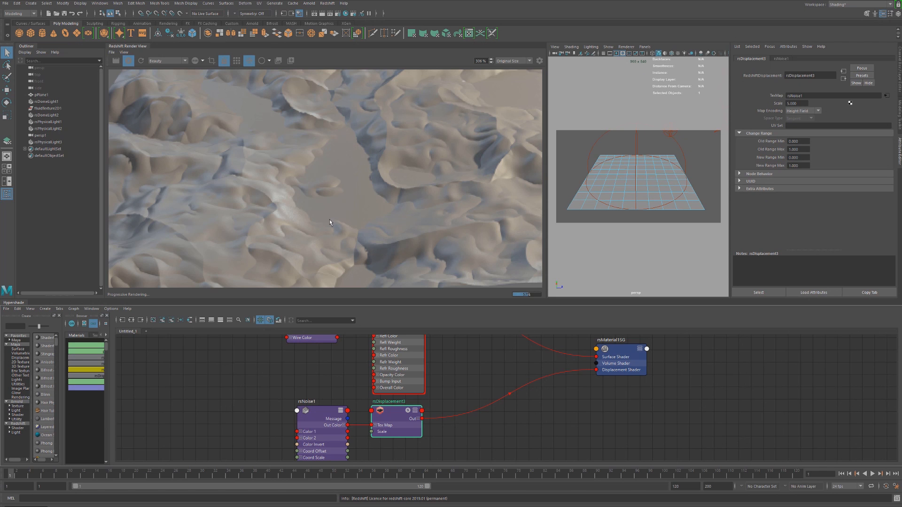
scroll(367, 160, down, 5)
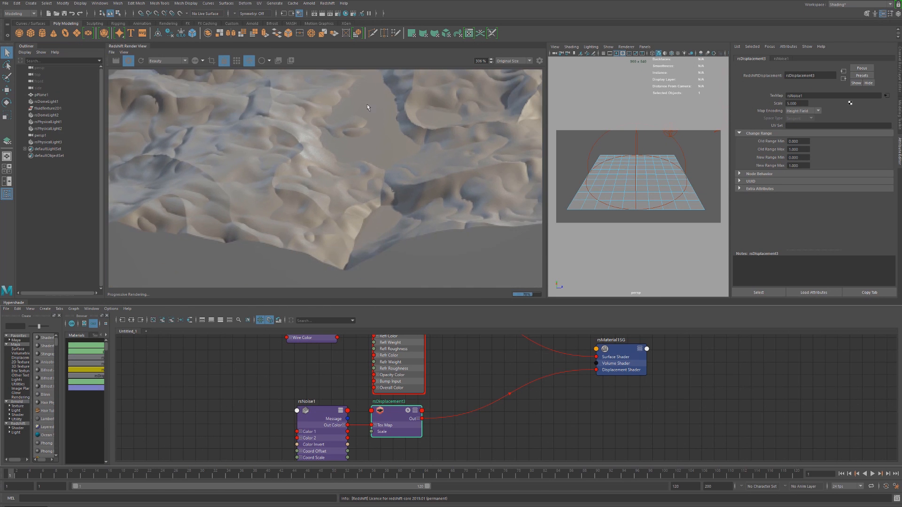
middle_drag(403, 160, 346, 244)
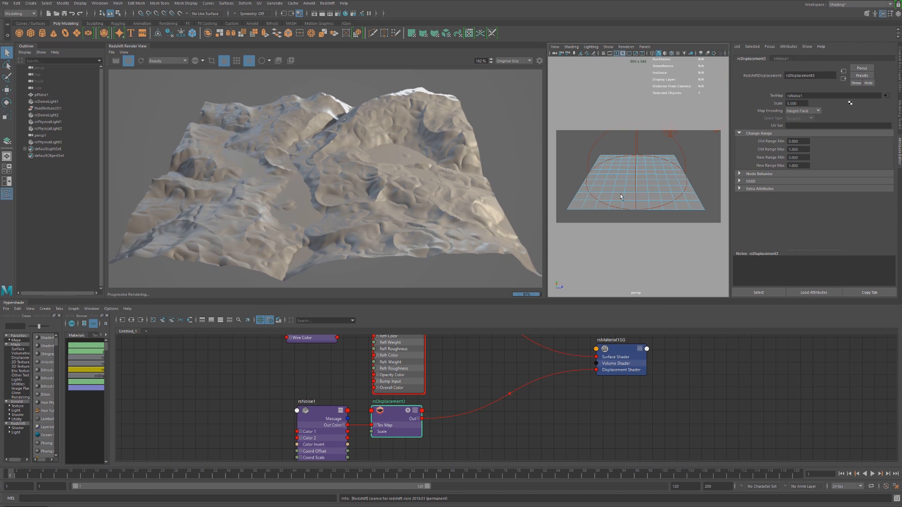
alt+drag(624, 212, 627, 189)
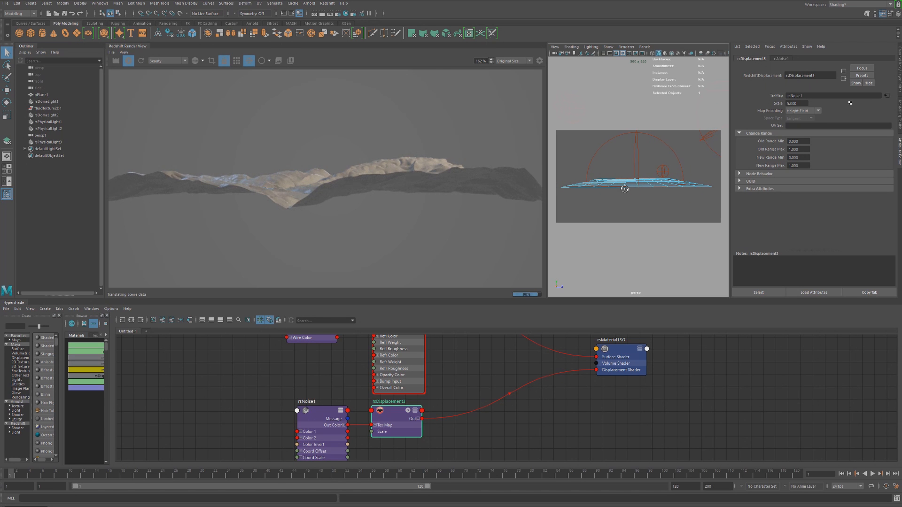
alt+drag(642, 186, 639, 184)
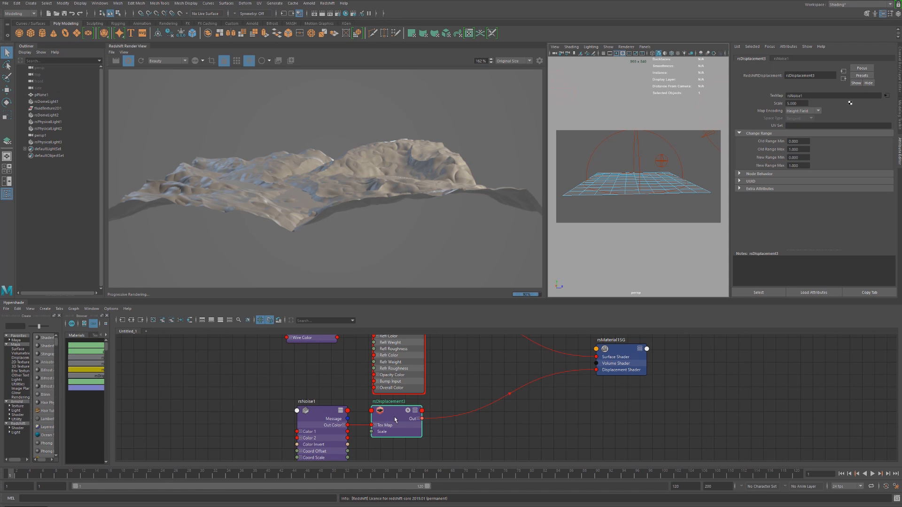
Set the displacement node's New Range Min to -1
drag(395, 419, 398, 420)
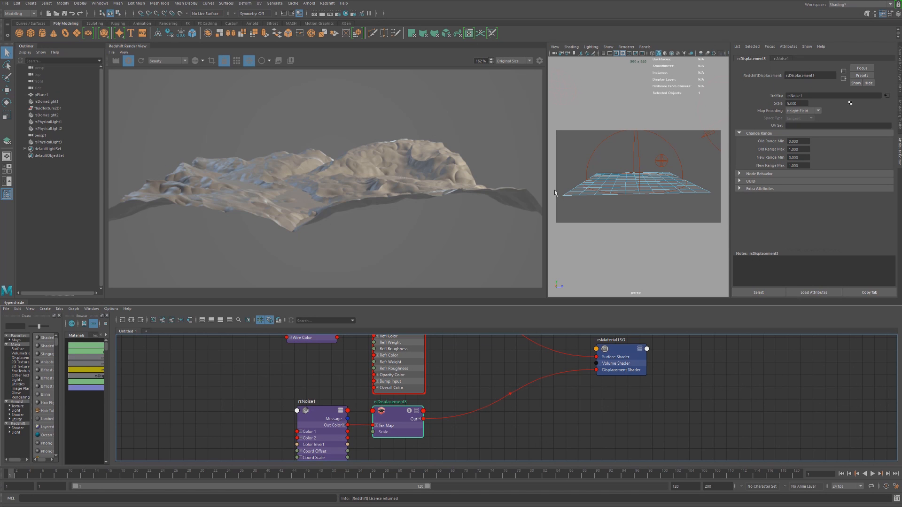
drag(802, 158, 790, 161)
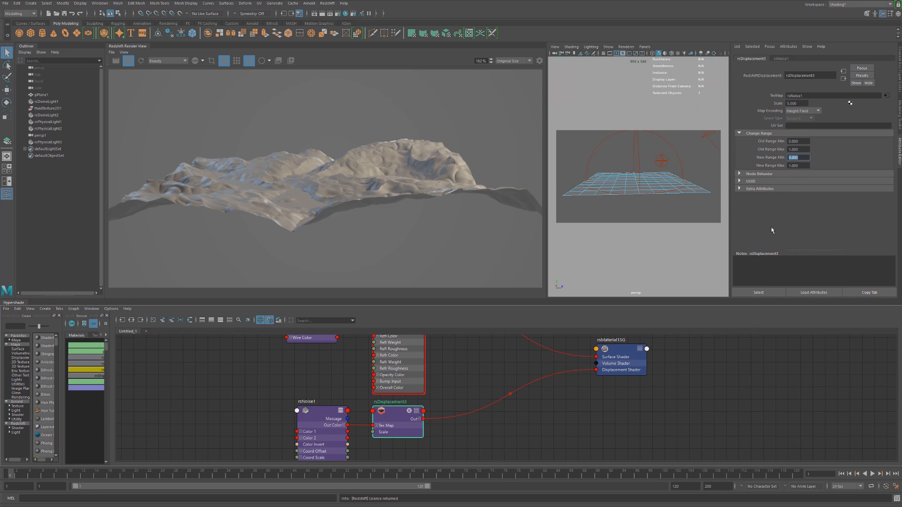
text(-1)
key(Return)
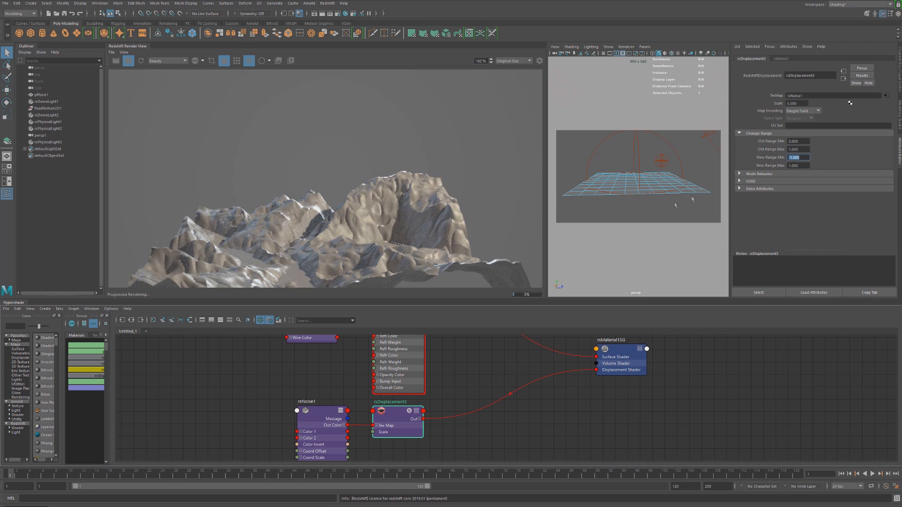
Examine the terrain with the extended displacement range from farther away, from the side and from above
alt+drag(648, 182, 644, 191)
alt+right_drag(645, 191, 616, 195)
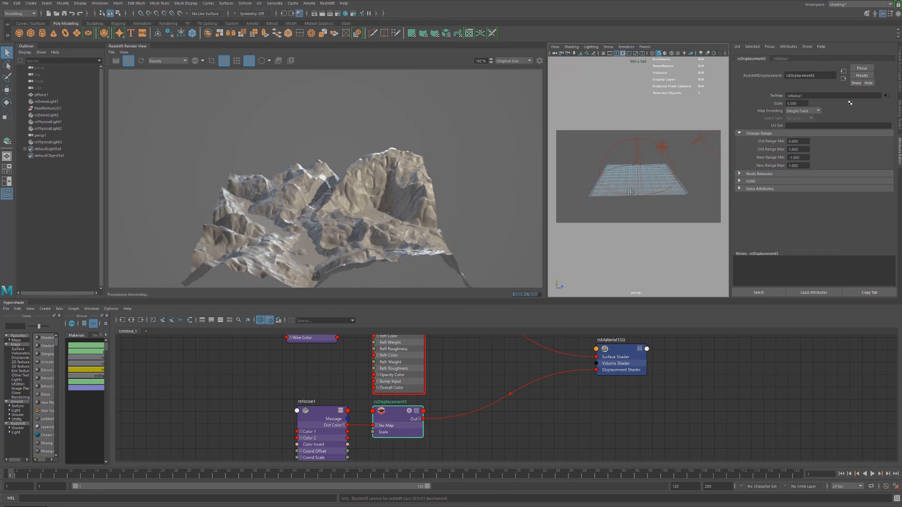
alt+middle_drag(616, 196, 616, 186)
scroll(424, 218, down, 2)
scroll(424, 218, down, 2)
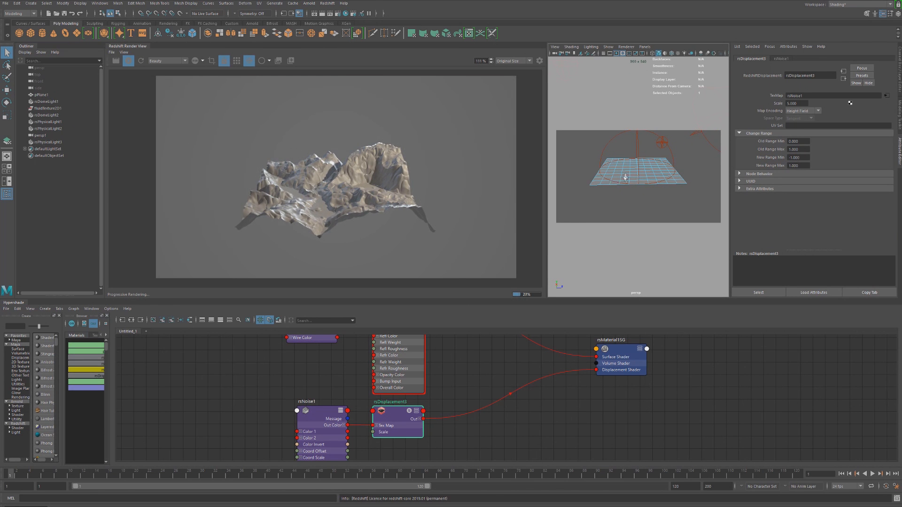
alt+right_drag(627, 178, 654, 184)
alt+drag(655, 184, 642, 183)
alt+right_drag(641, 184, 637, 184)
mouse_move(636, 185)
alt+mouse_down()
mouse_move(639, 193)
mouse_move(642, 185)
alt+mouse_up()
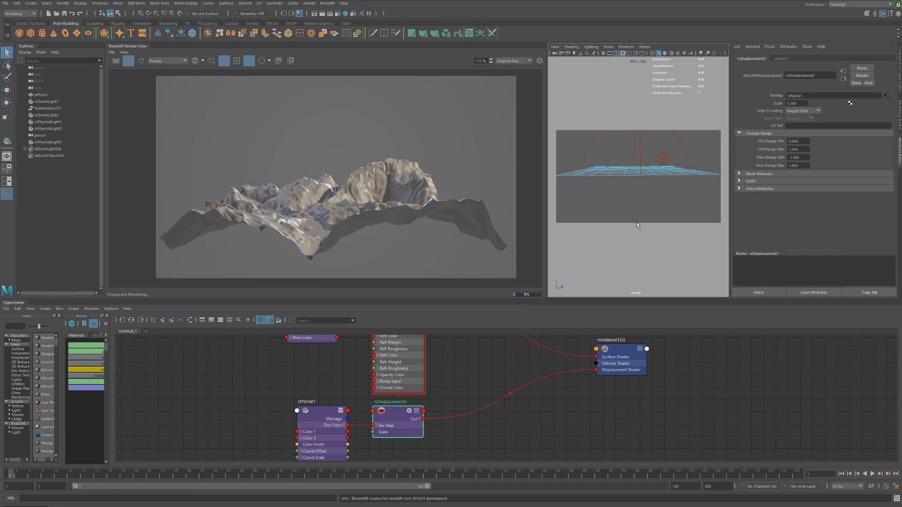
alt+drag(633, 176, 618, 190)
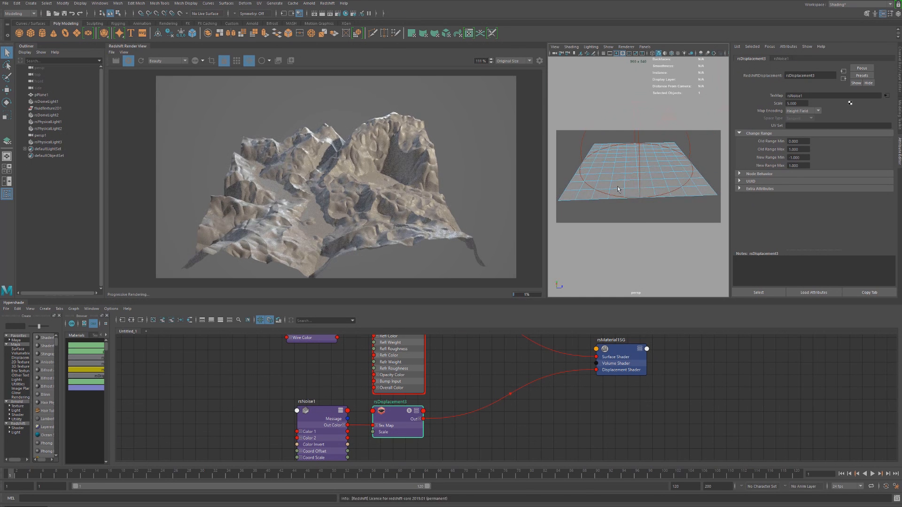
alt+drag(650, 169, 620, 184)
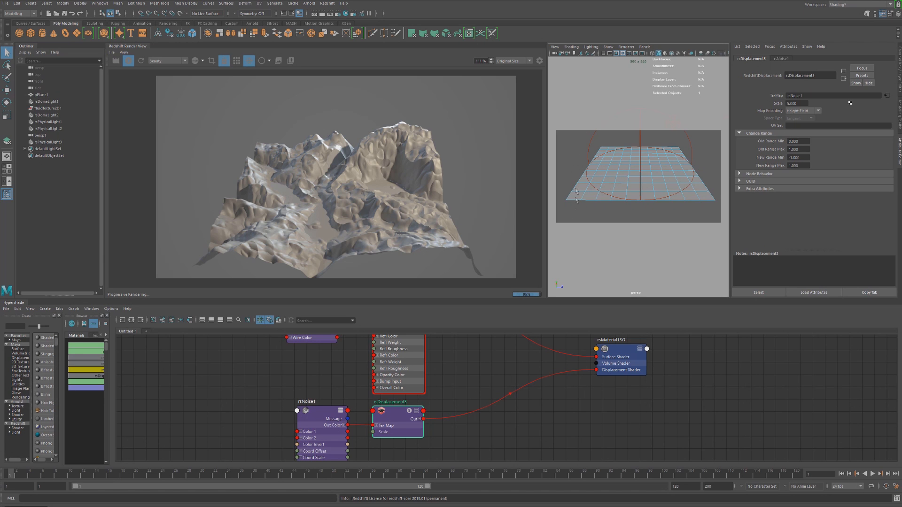
alt+middle_drag(618, 198, 617, 201)
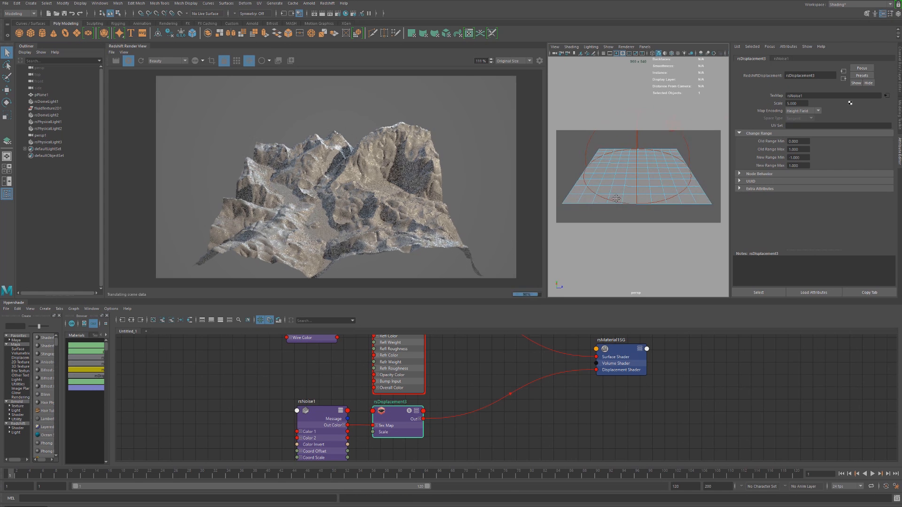